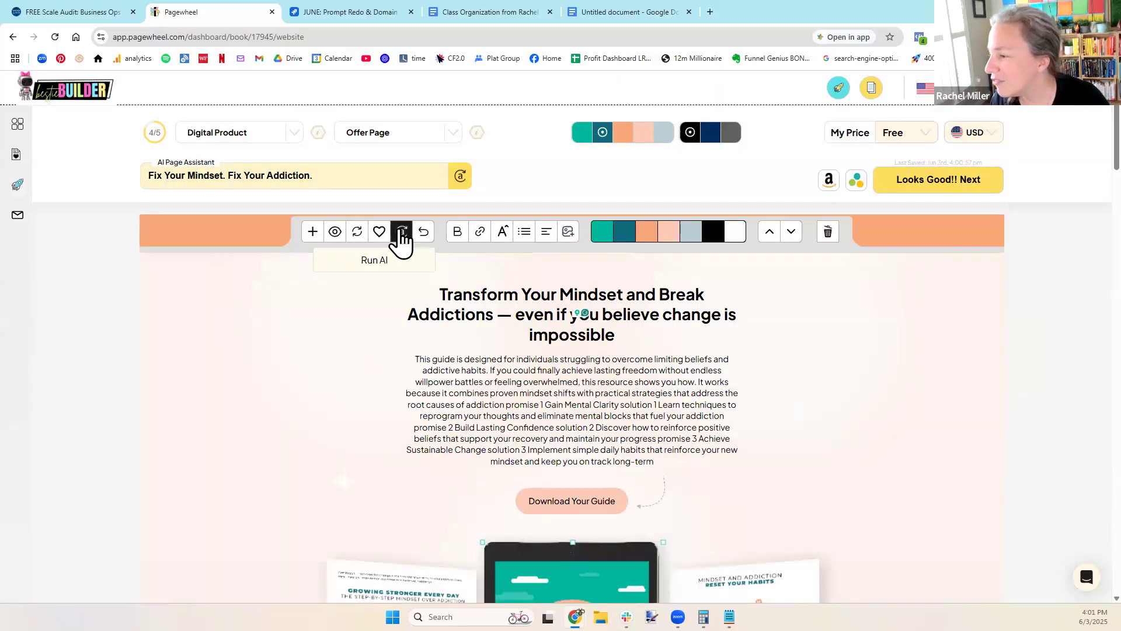
- Rewrite the hero section's text with AI, then change its headline to "Reclaim Your Mind to Break Free from Addiction"
click(400, 230)
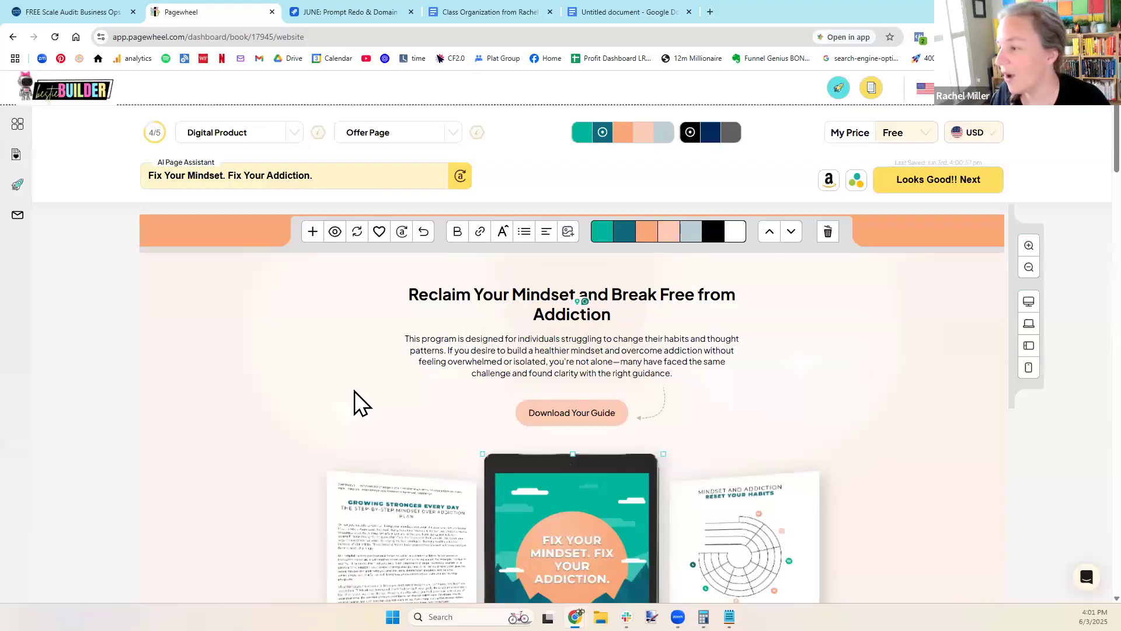
scroll(409, 382, down, 2)
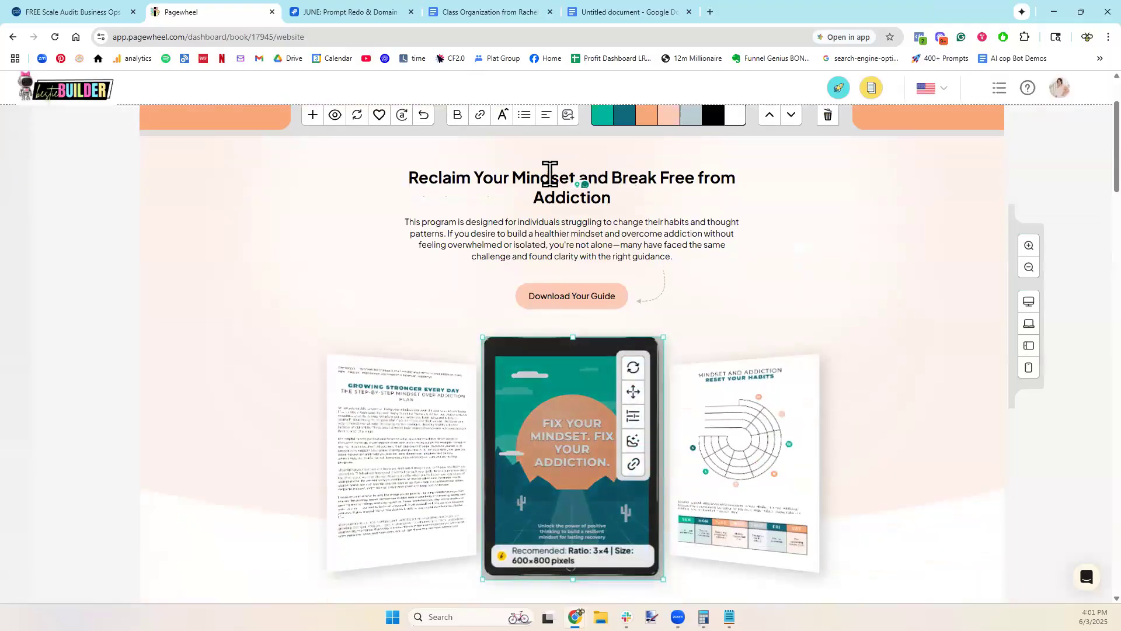
drag(552, 176, 609, 167)
double_click(633, 177)
key(BackSpace)
key(BackSpace)
key(BackSpace)
key(BackSpace)
key(BackSpace)
key(BackSpace)
key(BackSpace)
key(BackSpace)
key(BackSpace)
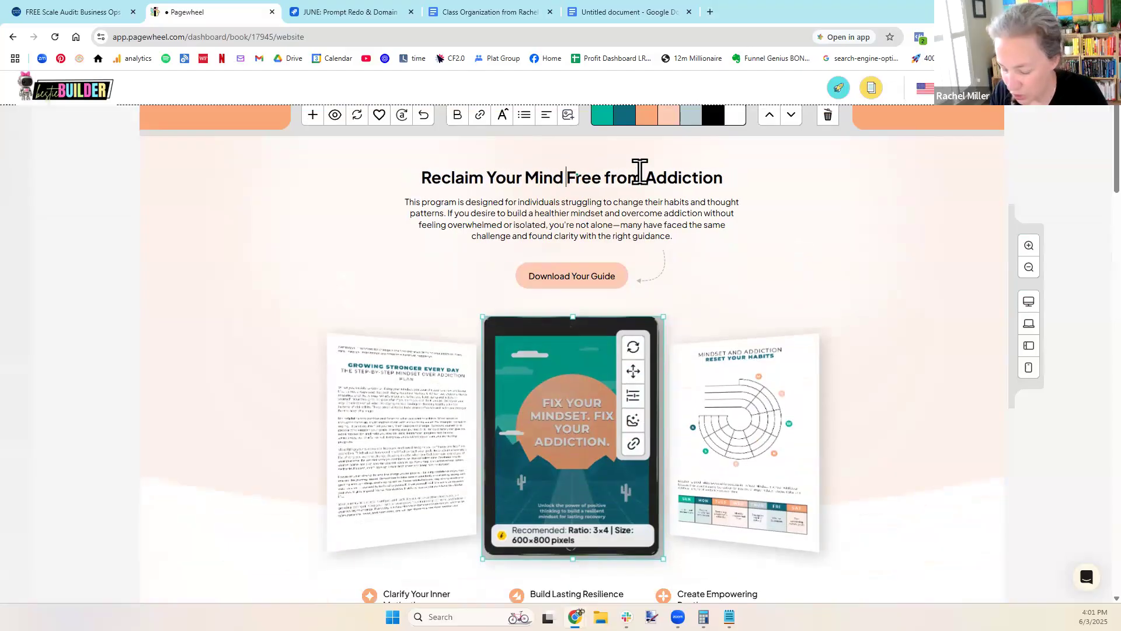
text(to Break)
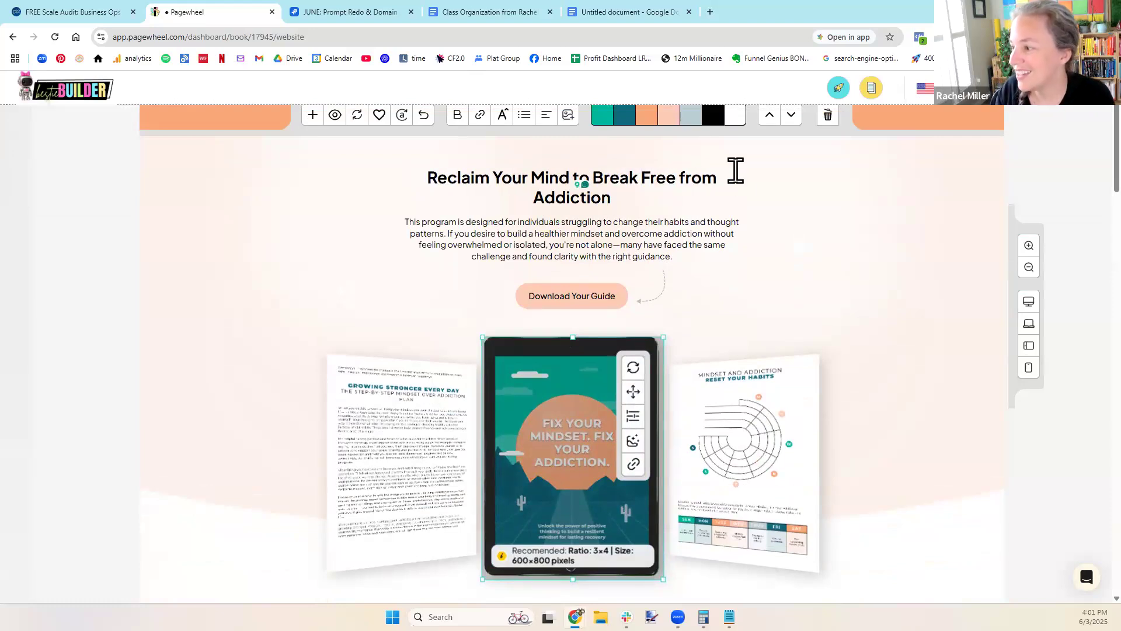
- Put a line break before "Free" in the hero headline and enlarge the whole headline's text
key(shift+Return)
key(Escape)
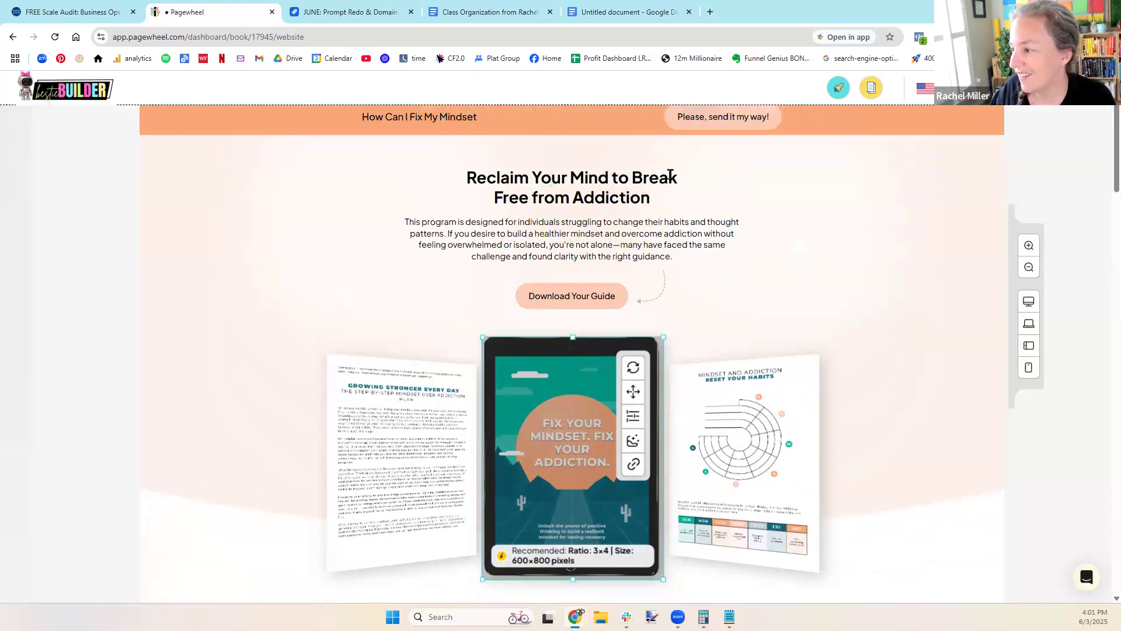
click(627, 178)
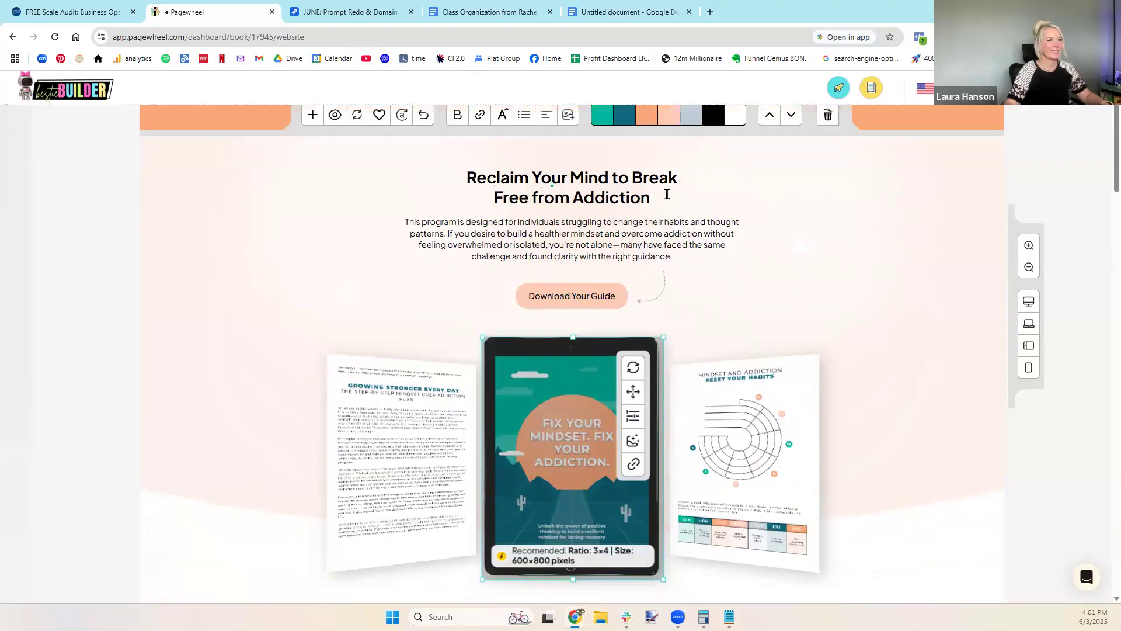
drag(651, 197, 466, 175)
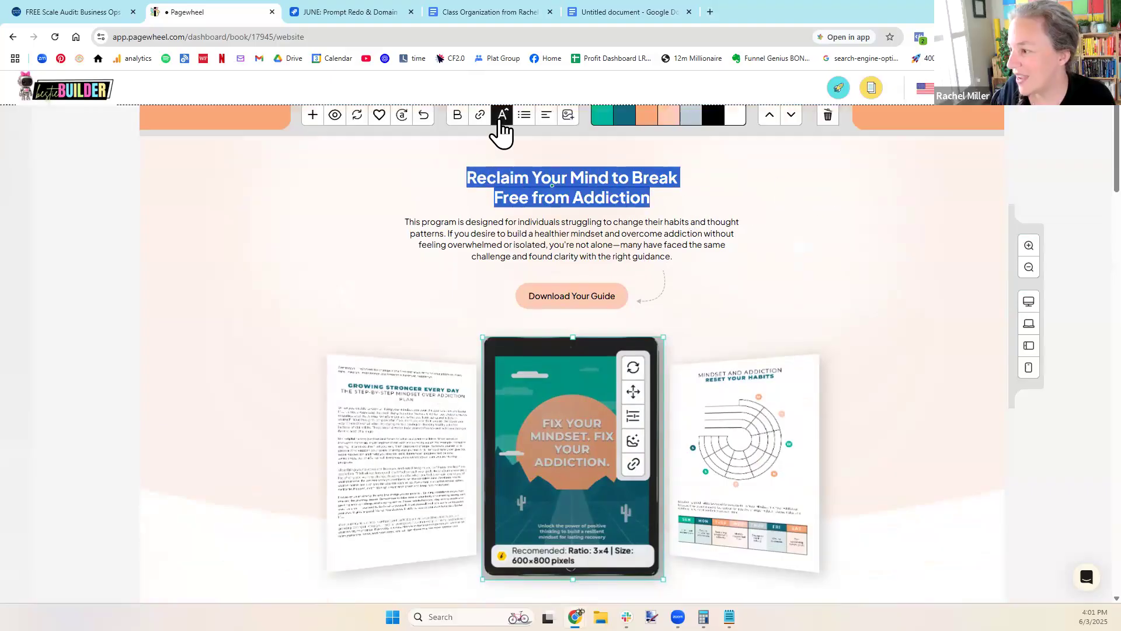
click(501, 117)
click(501, 117)
click(501, 117)
click(548, 226)
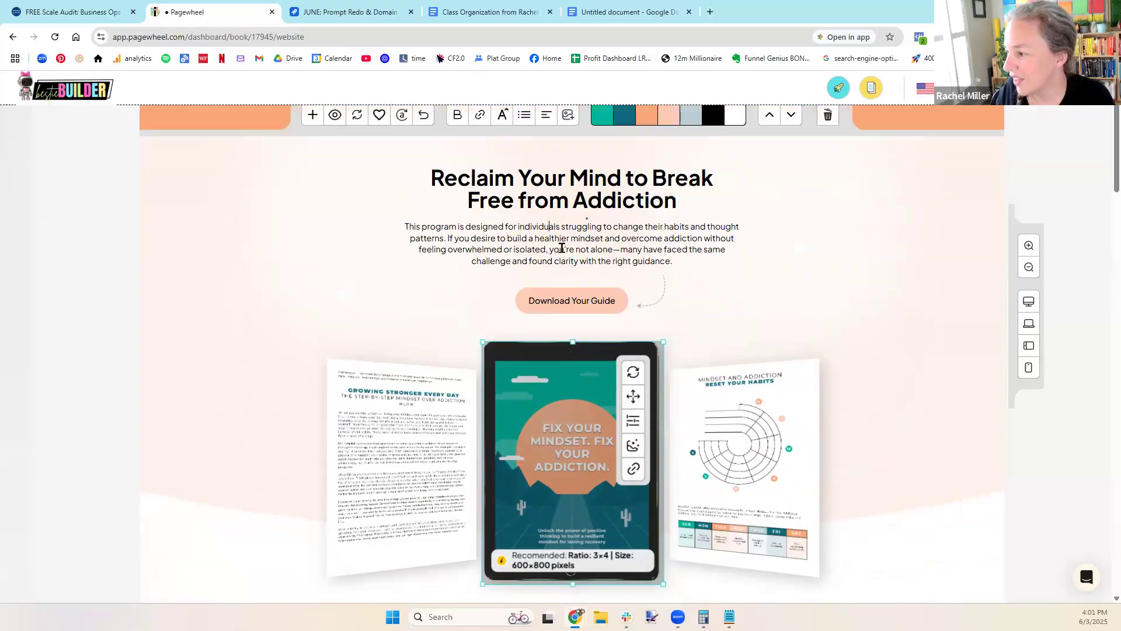
- Make the phrase "you're not alone" bold in the hero paragraph
drag(562, 249, 612, 249)
key(ctrl+b)
click(708, 263)
- Delete the stray trailing dashes from the descriptions of the first and second checkmark items
scroll(672, 245, down, 2)
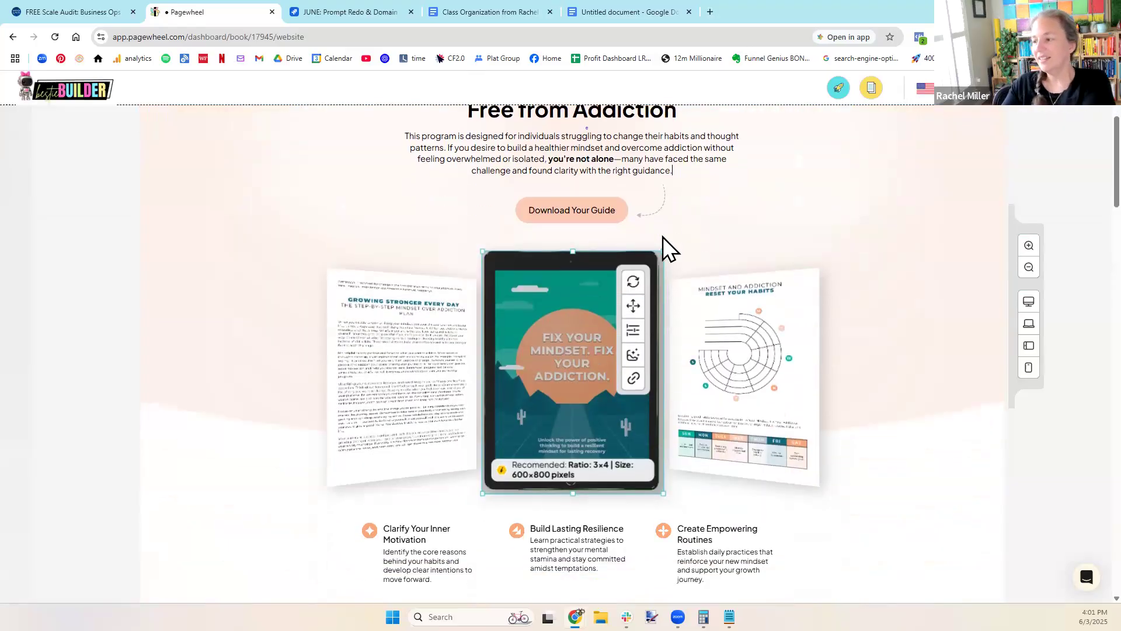
scroll(681, 201, down, 15)
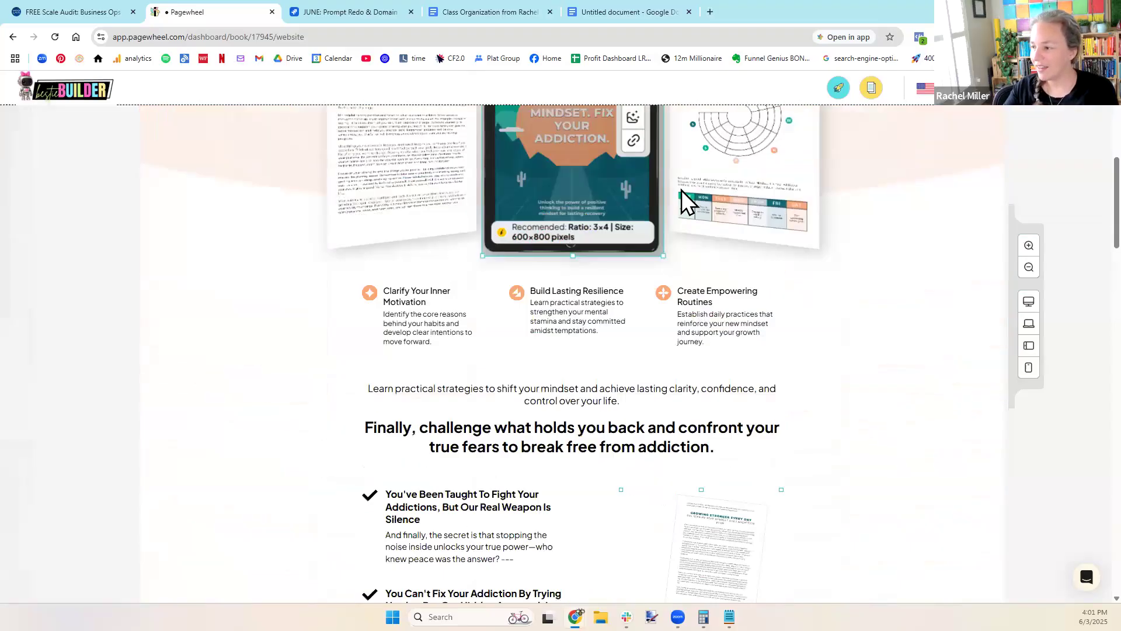
scroll(672, 248, up, 8)
scroll(672, 248, up, 12)
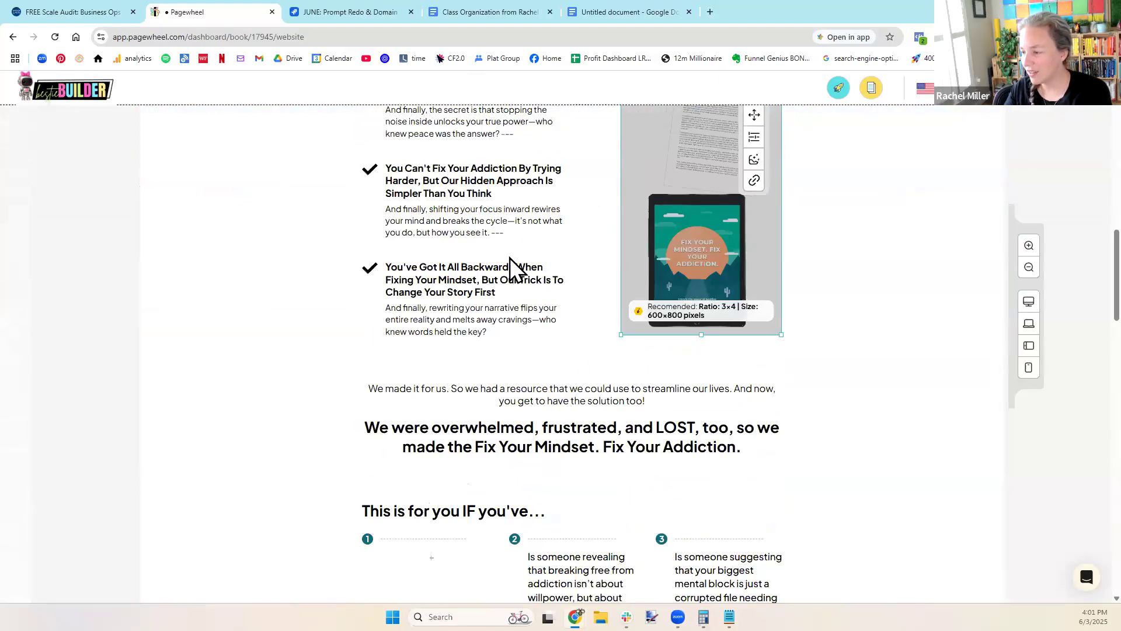
scroll(597, 239, down, 1)
scroll(431, 350, down, 3)
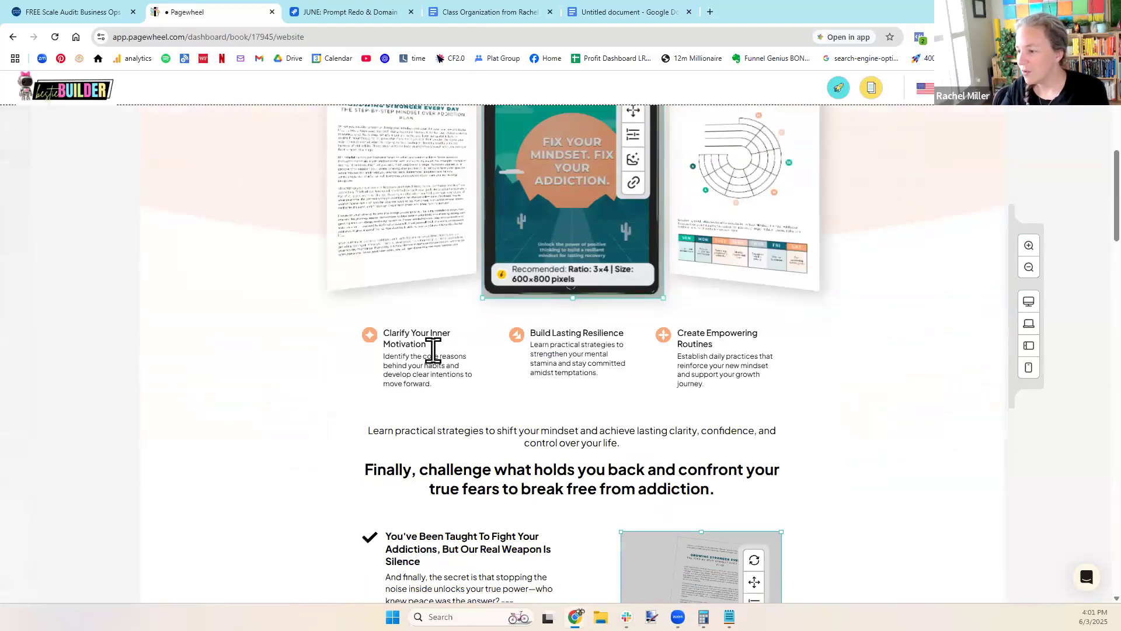
scroll(602, 345, down, 4)
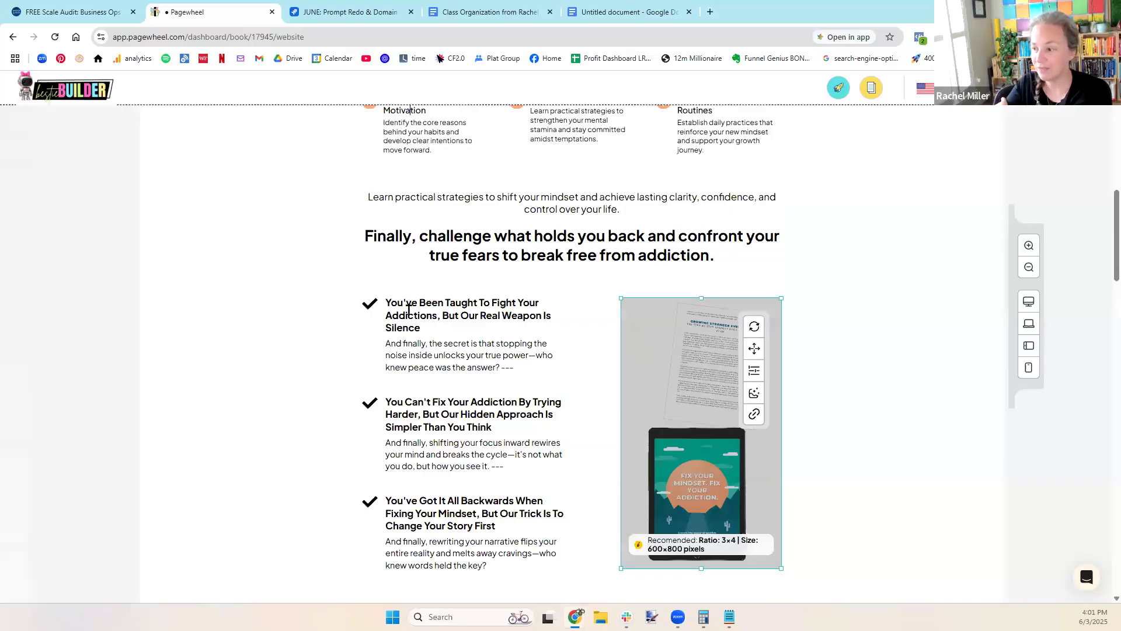
scroll(419, 325, down, 3)
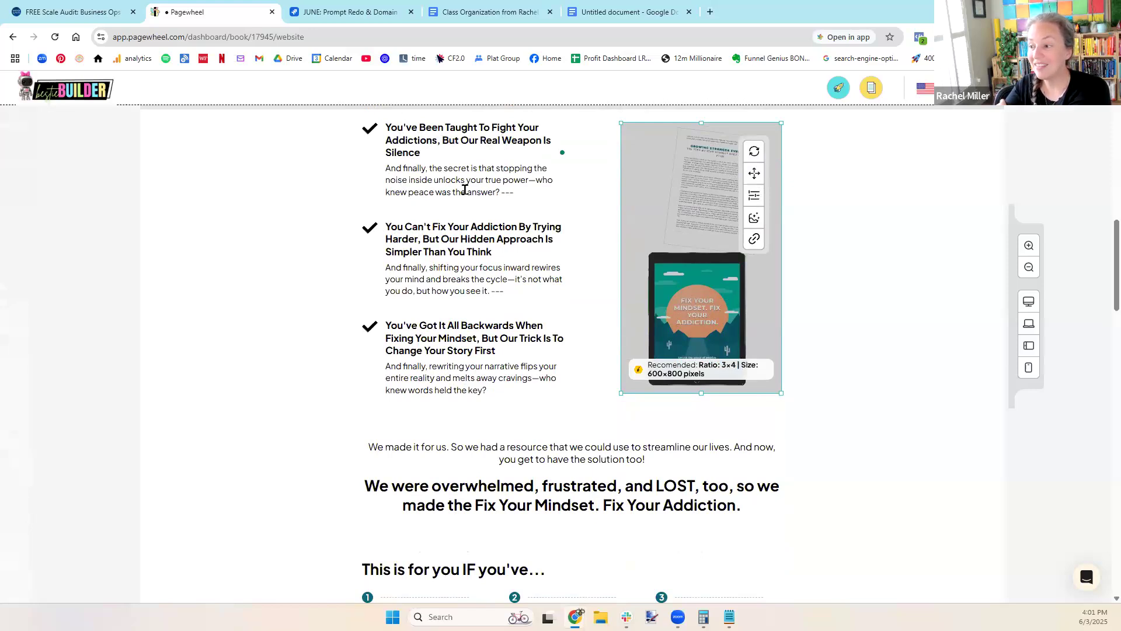
click(508, 193)
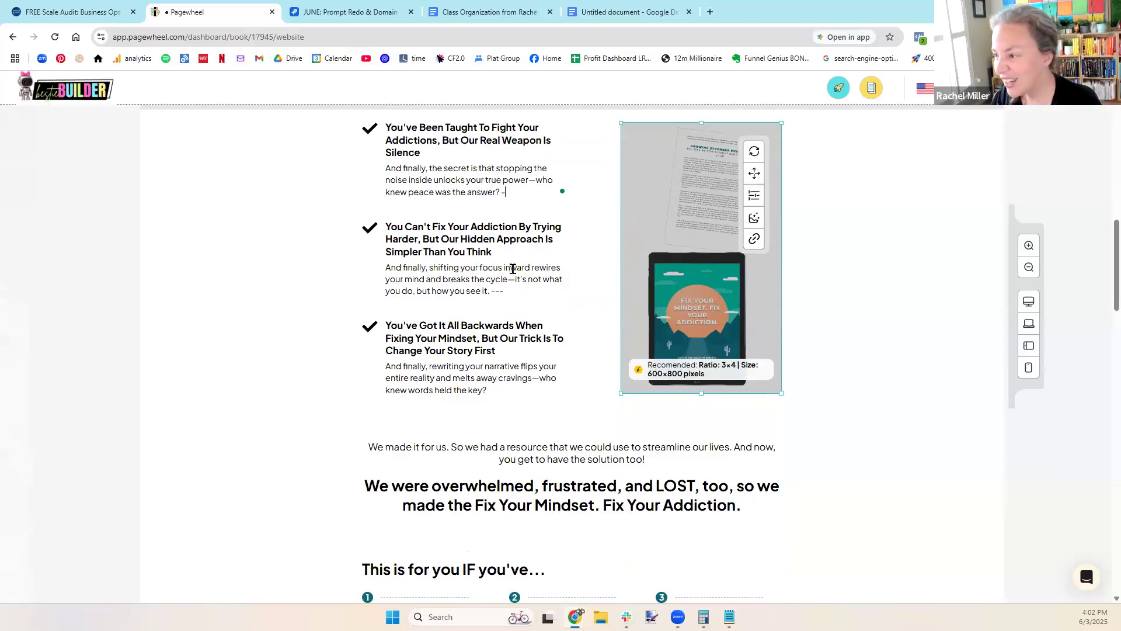
key(BackSpace)
click(503, 291)
key(BackSpace)
key(BackSpace)
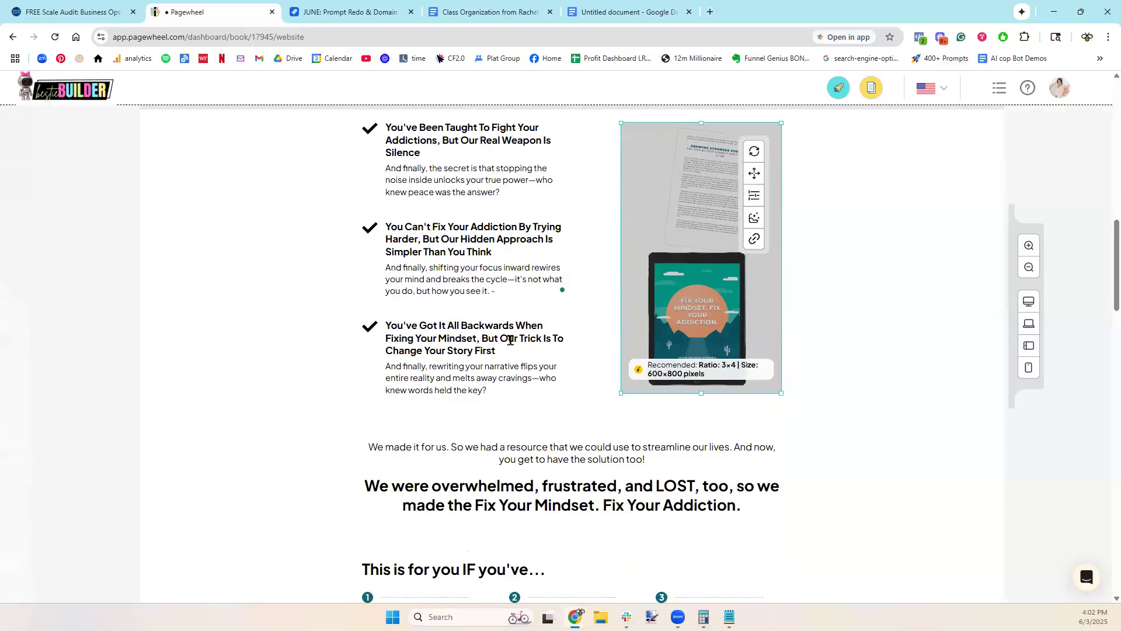
- Rewrite the "We were overwhelmed, frustrated, and LOST" section's text with AI
scroll(462, 442, down, 2)
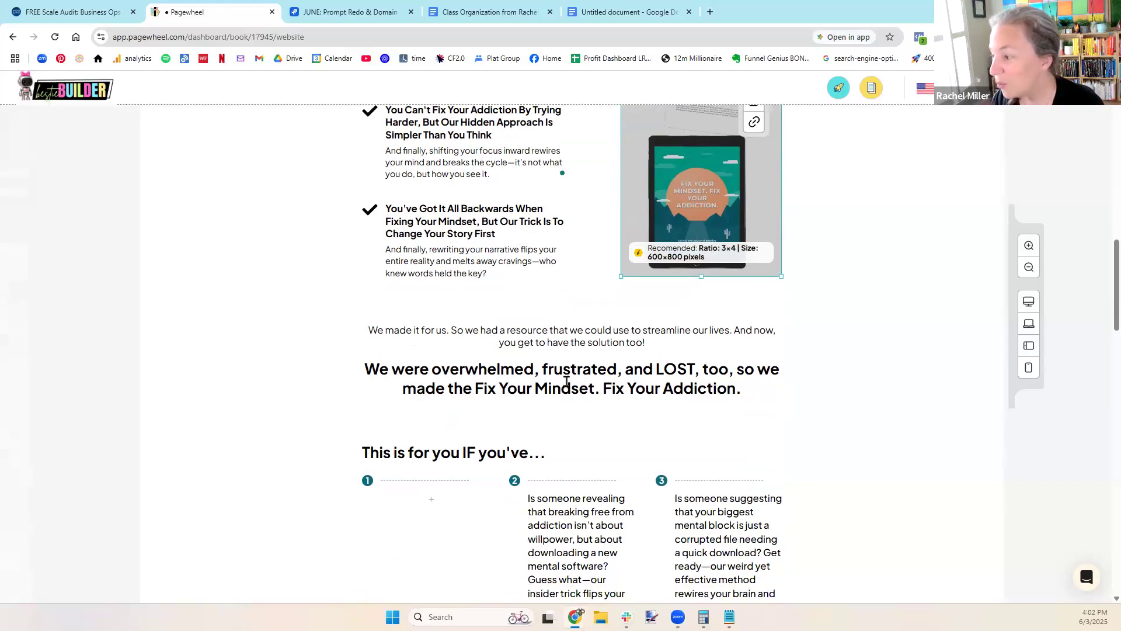
click(587, 379)
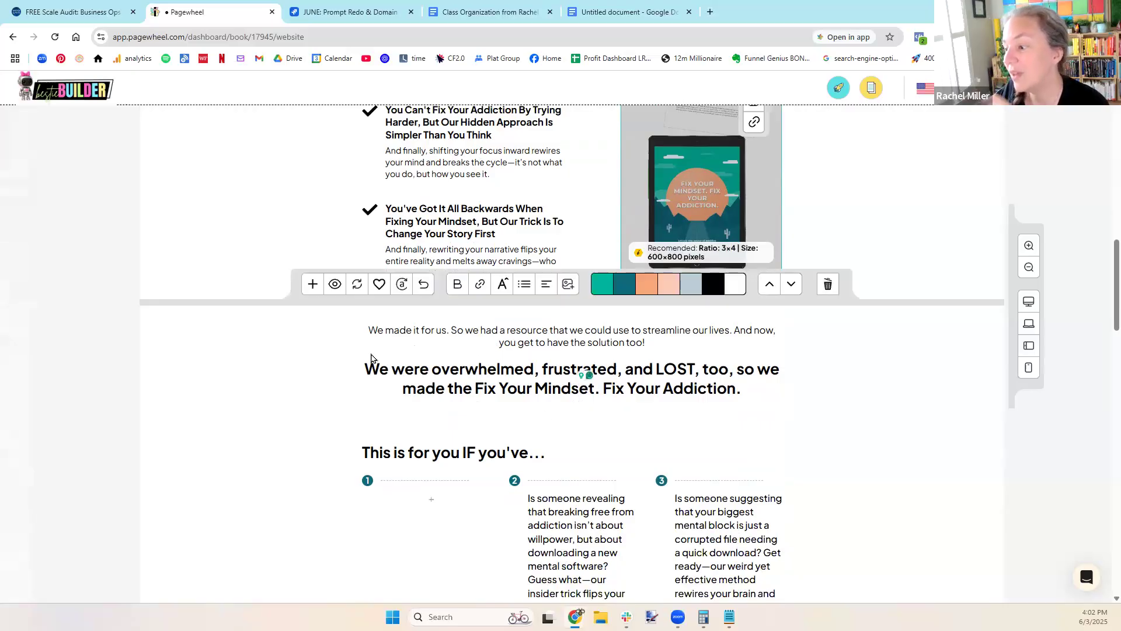
click(402, 285)
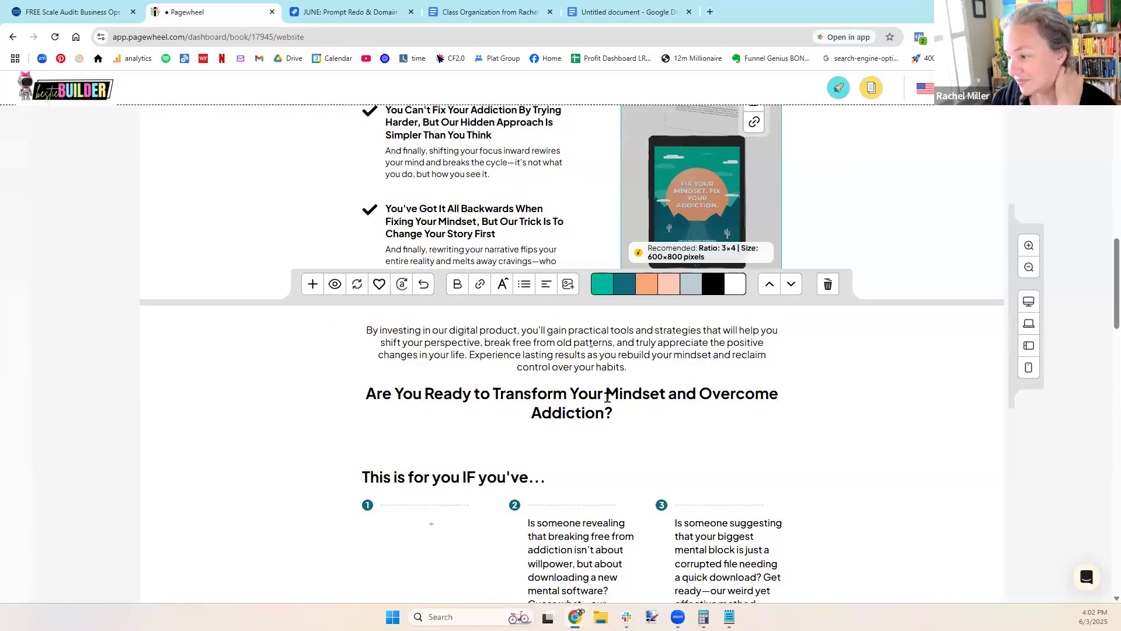
- Insert "FINALLY" before "Ready" in the "Are You Ready to Transform Your Mindset" heading
click(428, 393)
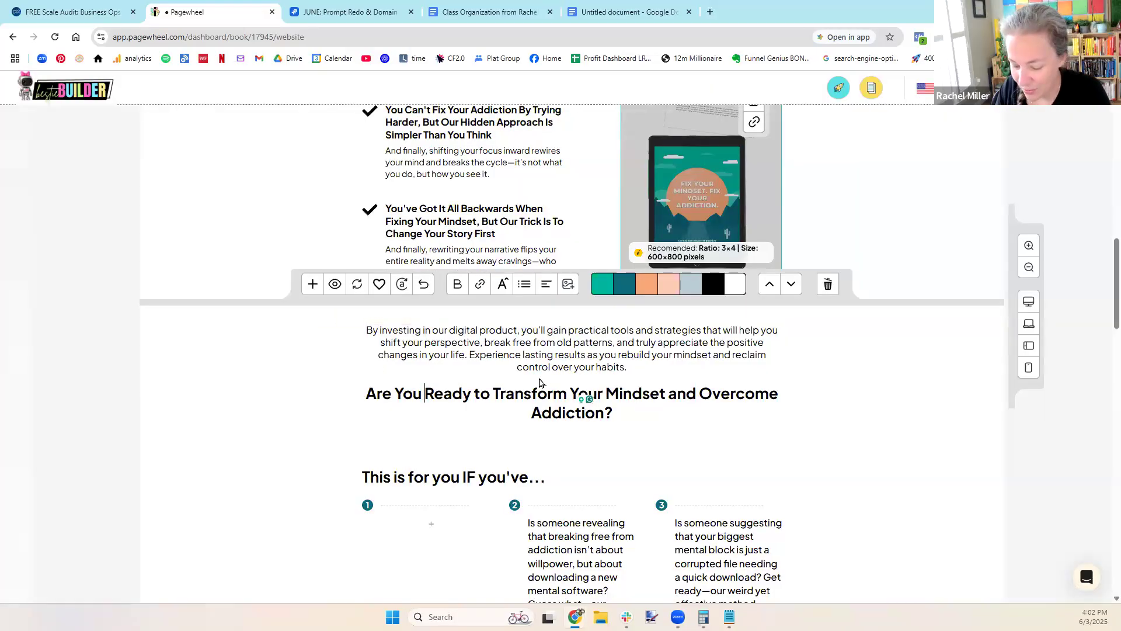
text(FINA)
text(:LL)
key(BackSpace)
key(BackSpace)
key(BackSpace)
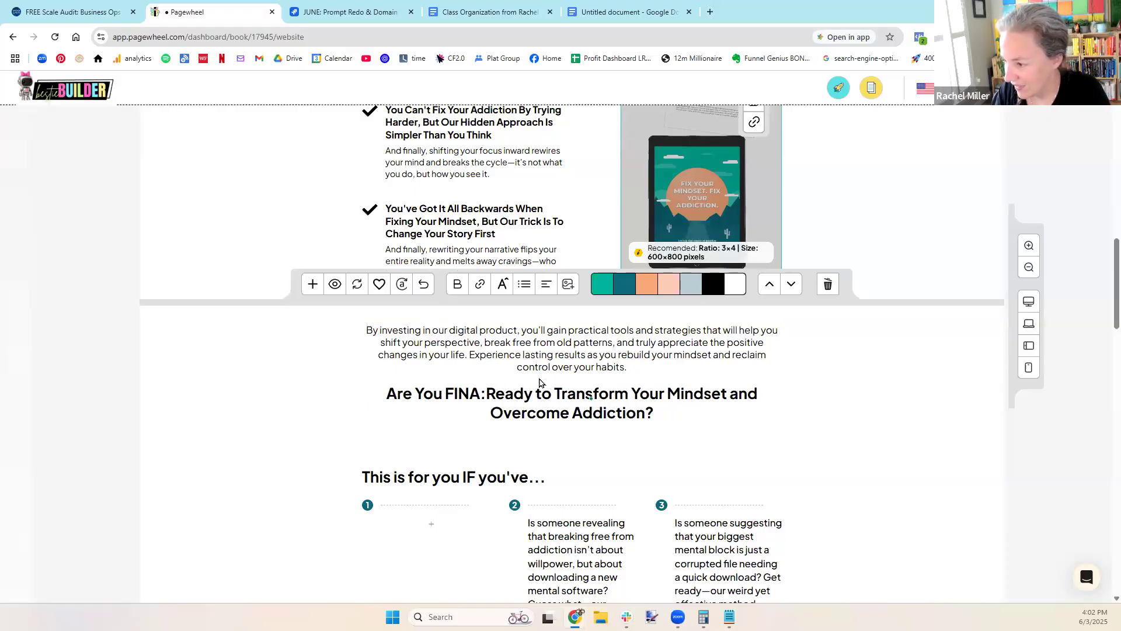
text(LLY)
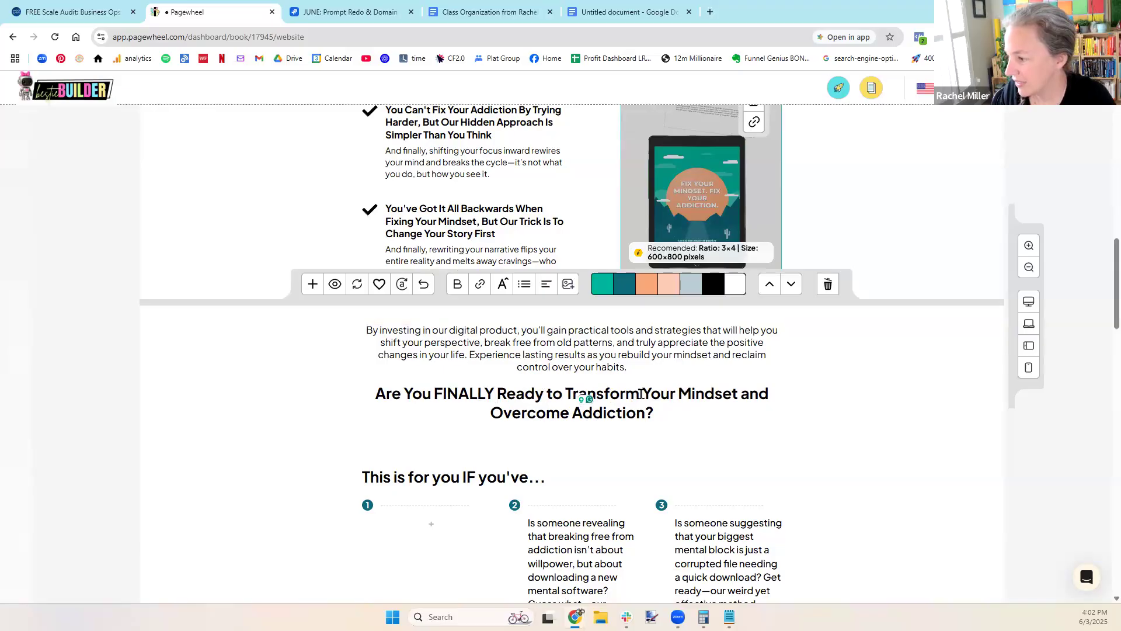
- Break the "Are You FINALLY Ready" heading onto a second line starting at "Transform"
click(565, 392)
key(shift+Return)
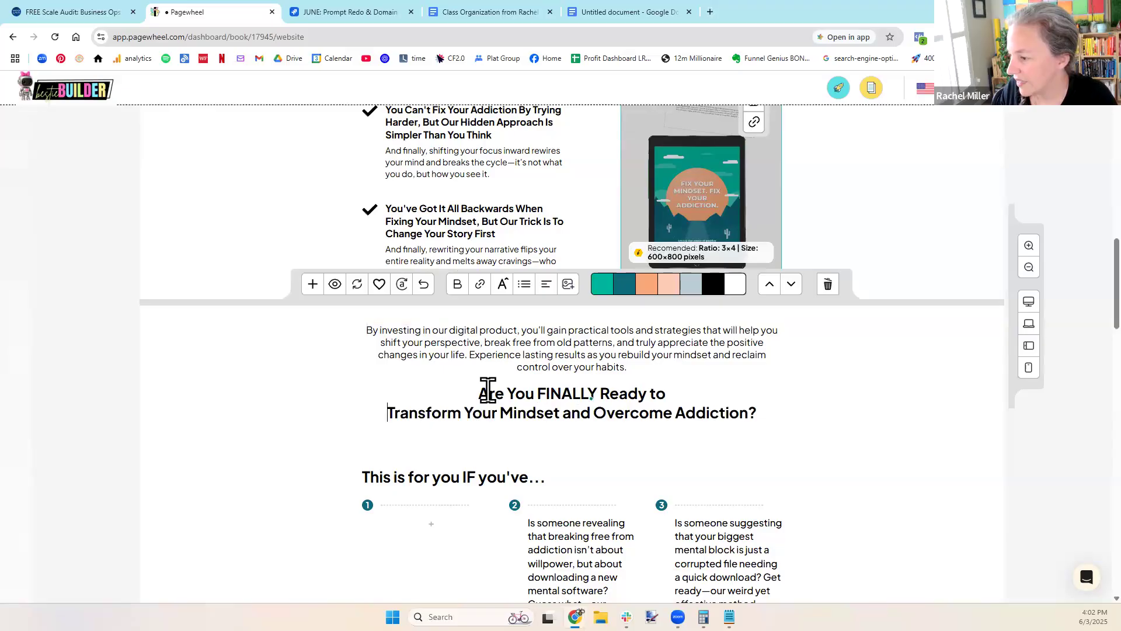
drag(481, 394, 623, 394)
click(374, 415)
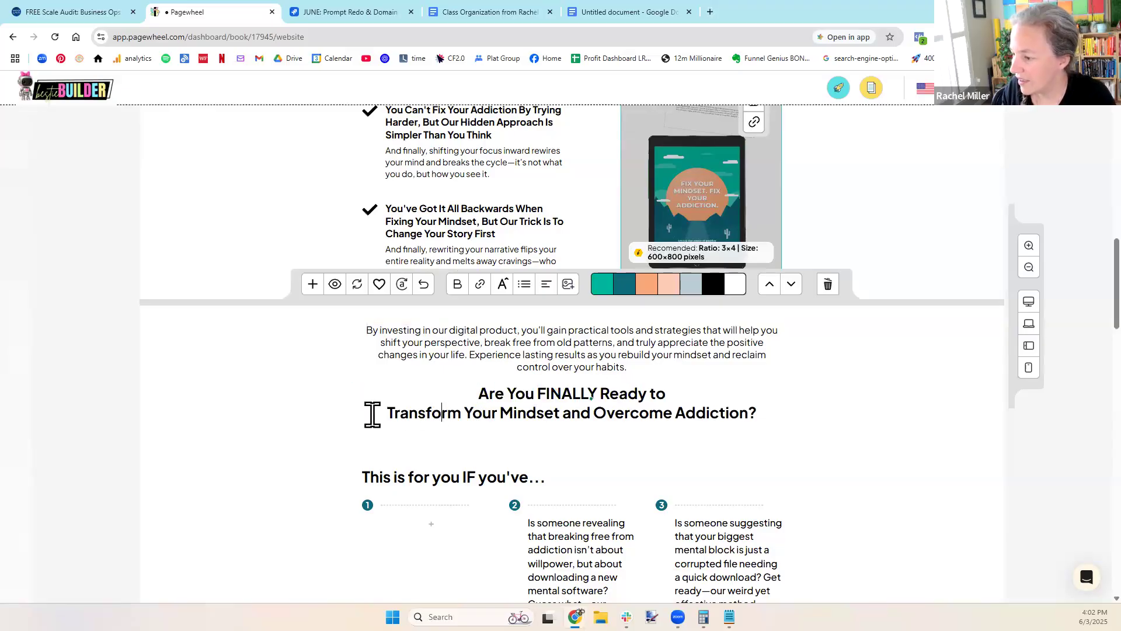
- Delete the "This is for you IF you've..." section from the page
scroll(440, 427, down, 3)
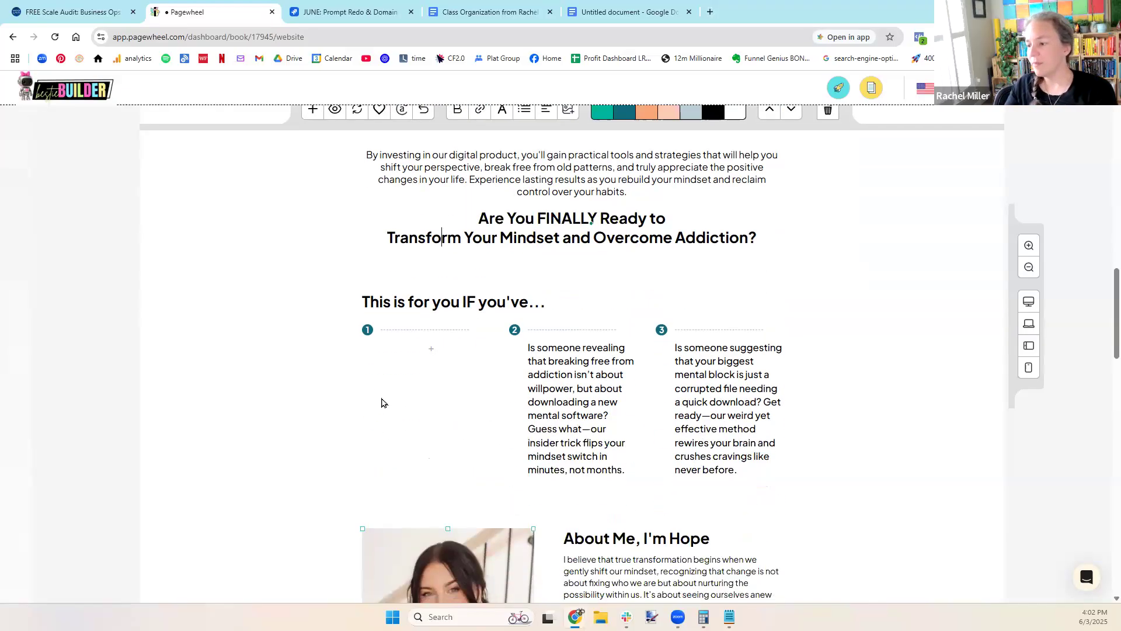
click(409, 301)
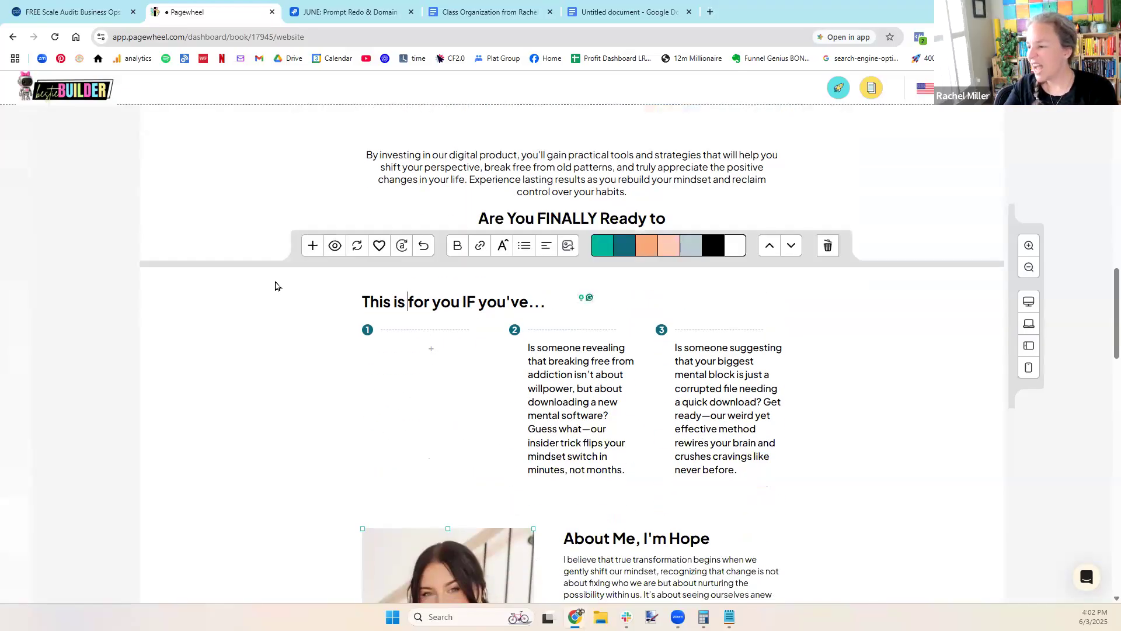
click(827, 246)
click(634, 376)
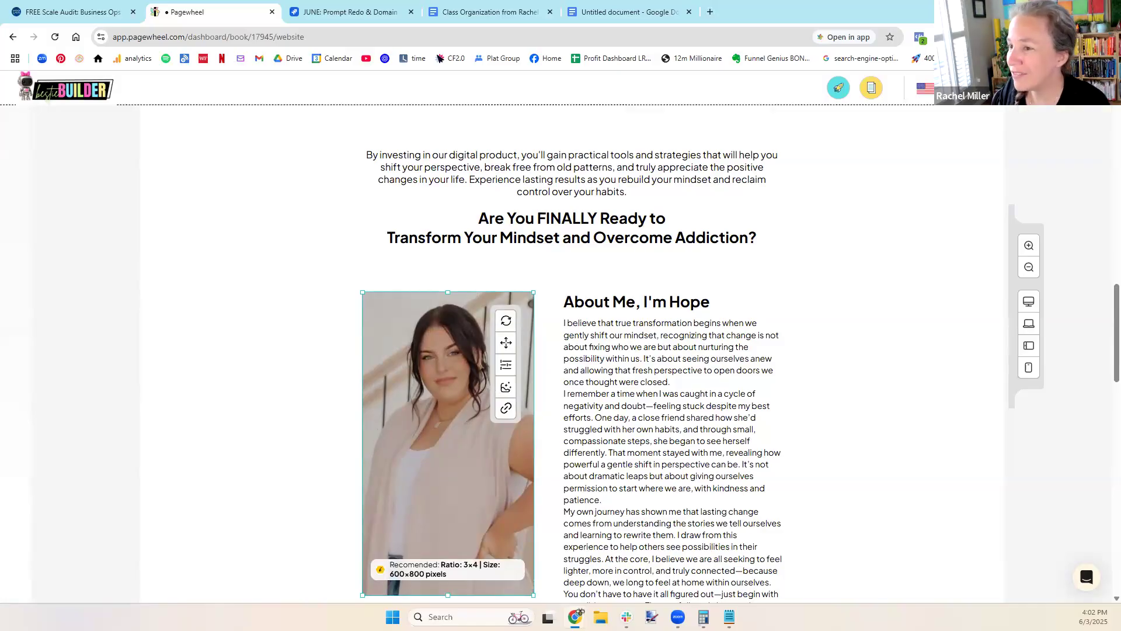
- Separate the three About Me paragraphs with blank lines and stretch the portrait photo down to match the text's height
scroll(848, 356, down, 2)
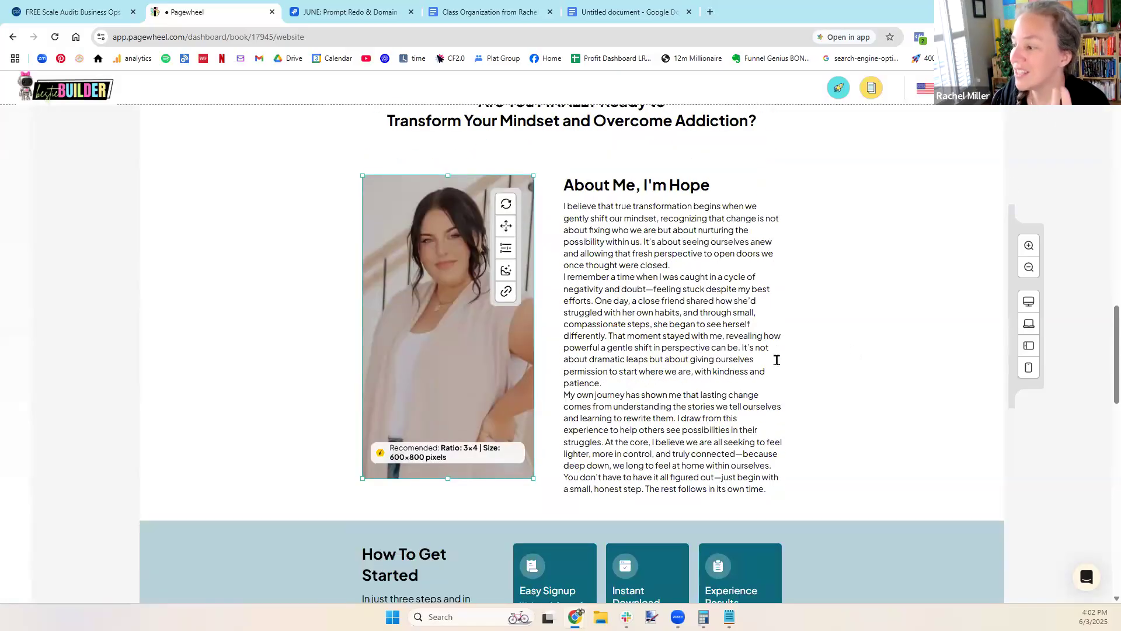
click(680, 267)
key(Return)
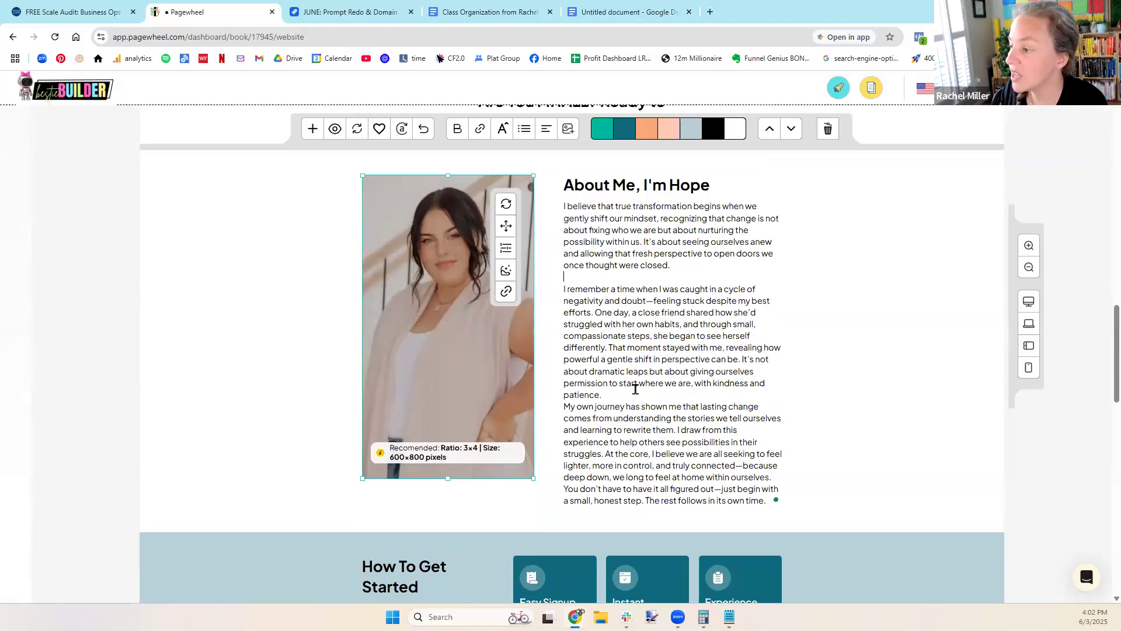
click(628, 398)
key(Return)
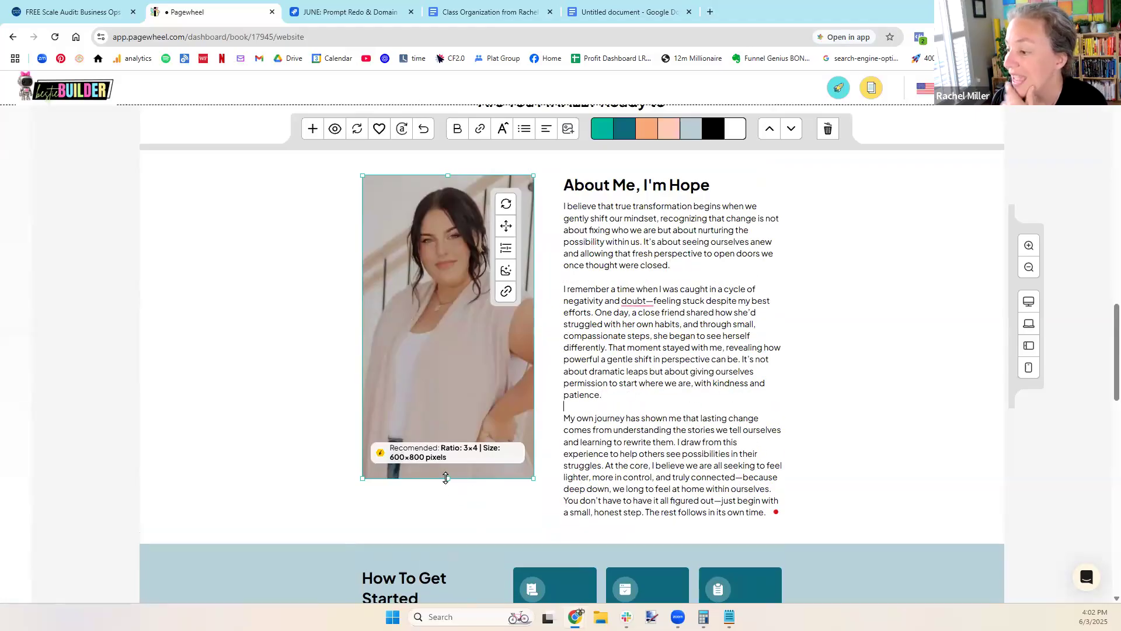
click(443, 503)
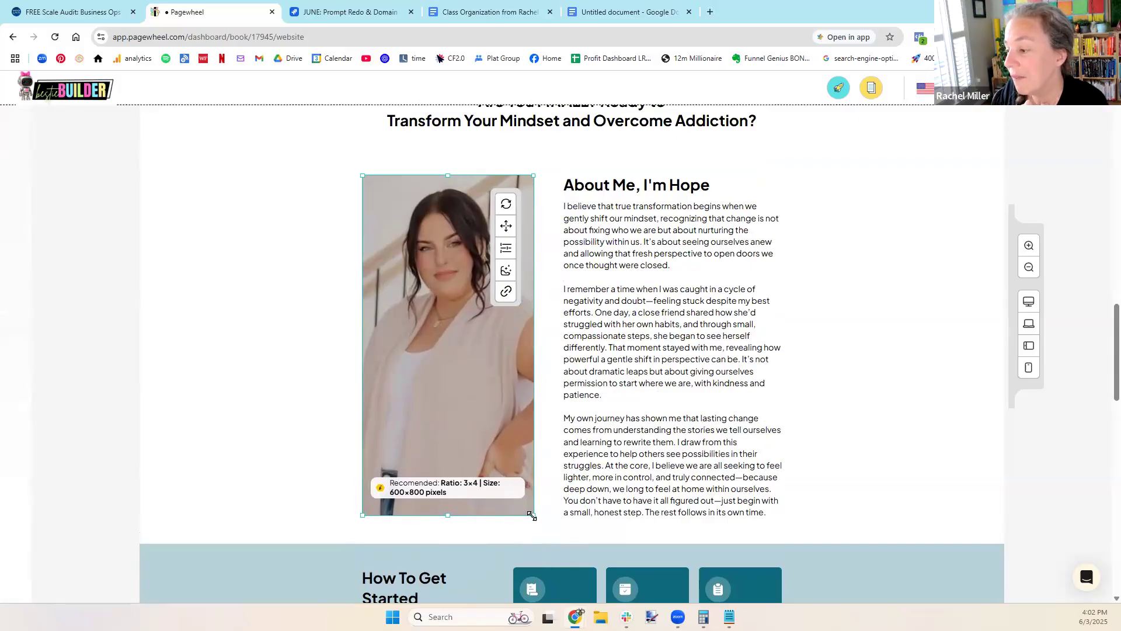
drag(533, 515, 537, 520)
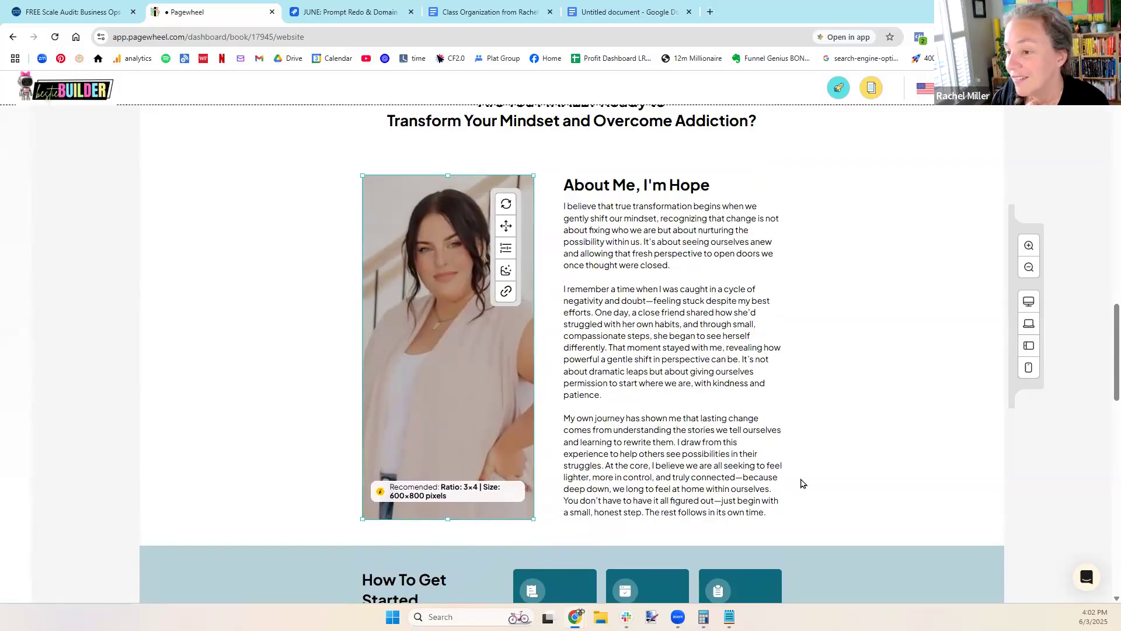
- Review the How To Get Started, sign-up form and FAQ sections on the rest of the page
scroll(701, 407, down, 8)
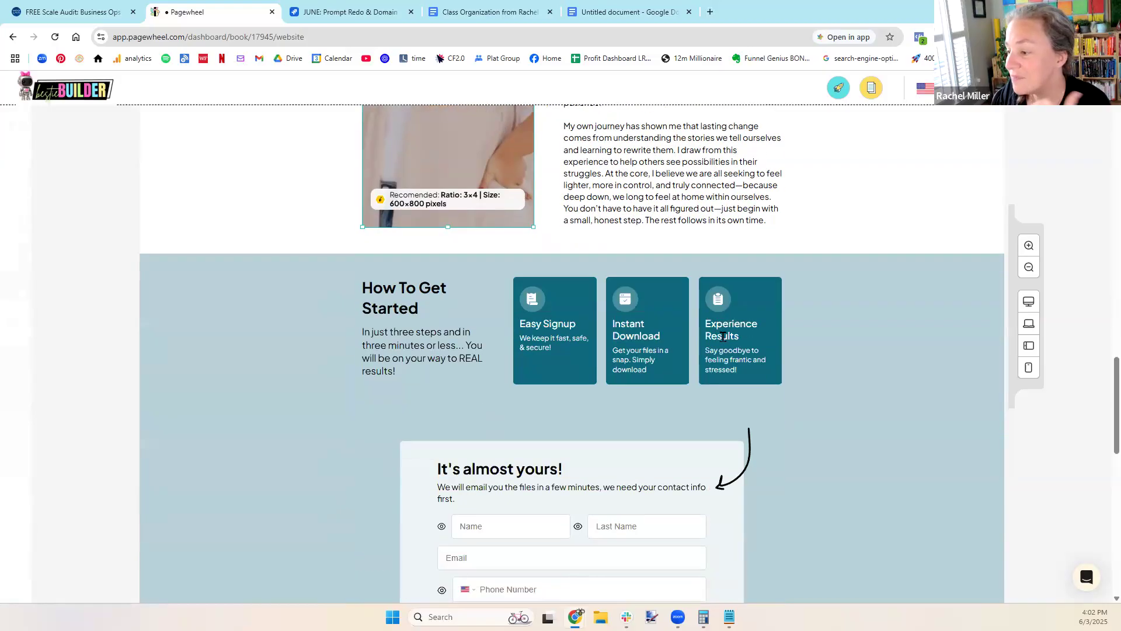
scroll(584, 304, down, 6)
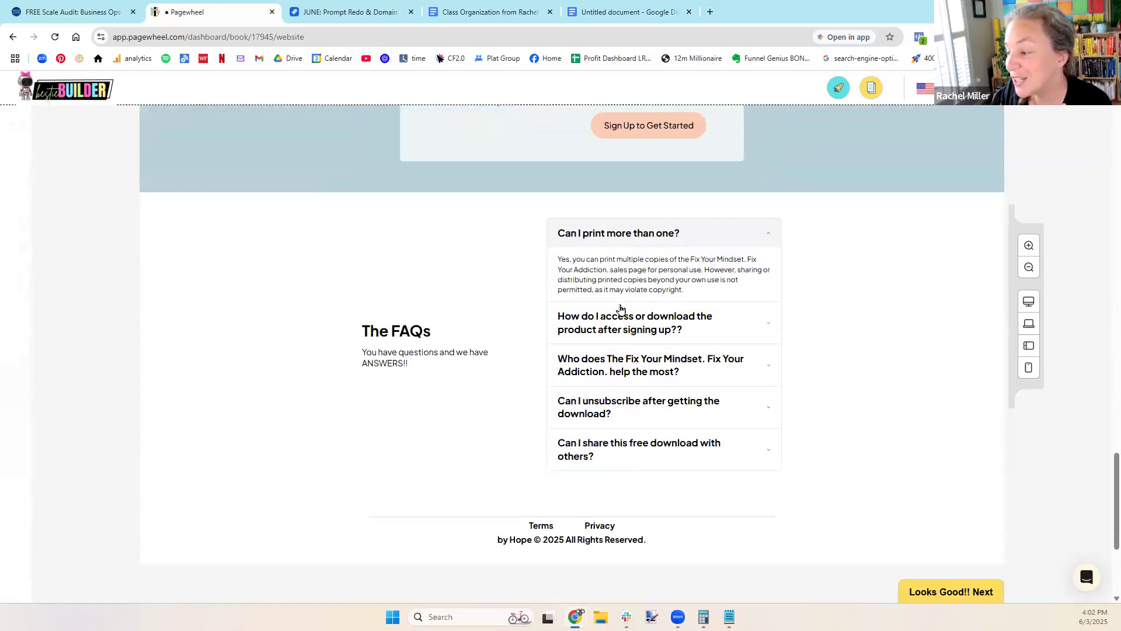
scroll(643, 339, up, 8)
middle_click(828, 344)
middle_click(827, 344)
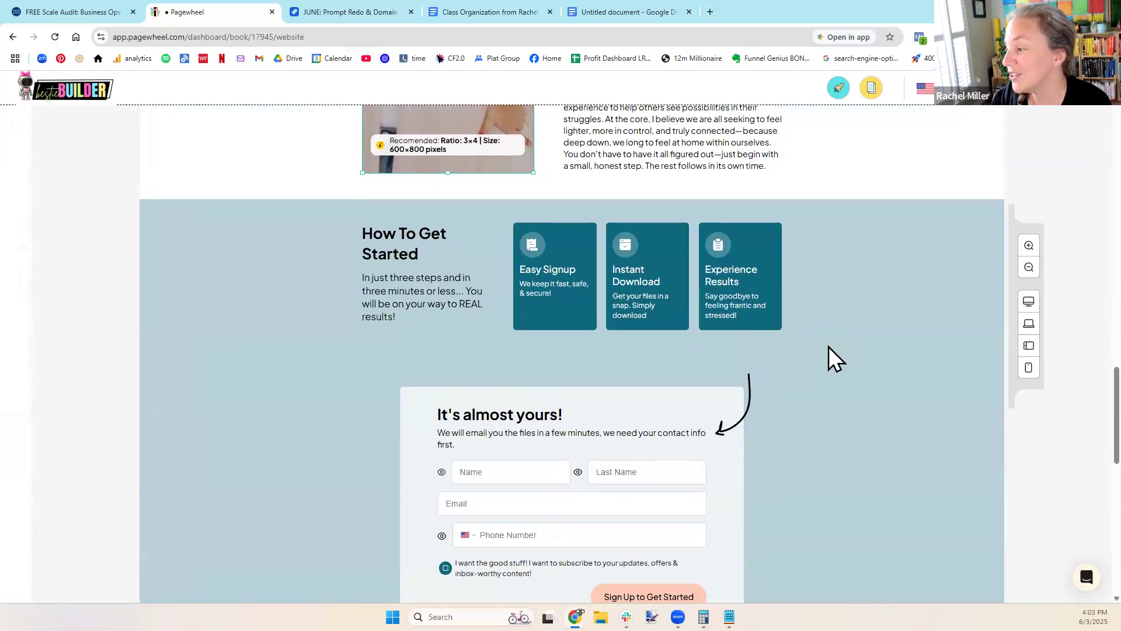
- Recolor the page with the green swatch as its main color and switch the page type to 5-Day Challenge
scroll(1082, 350, up, 15)
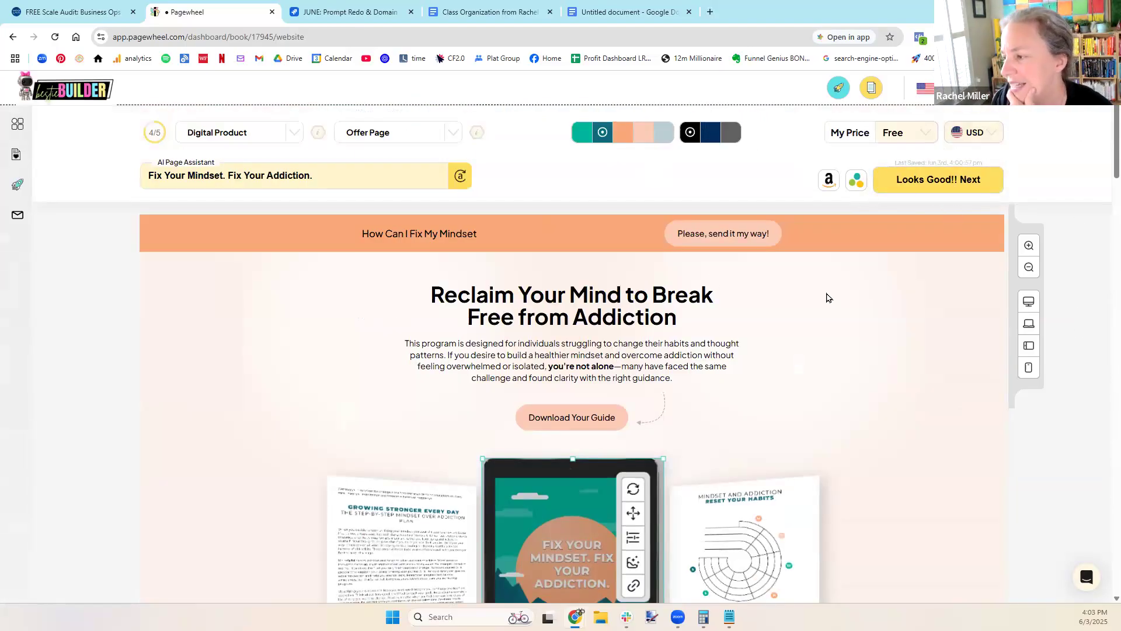
click(577, 136)
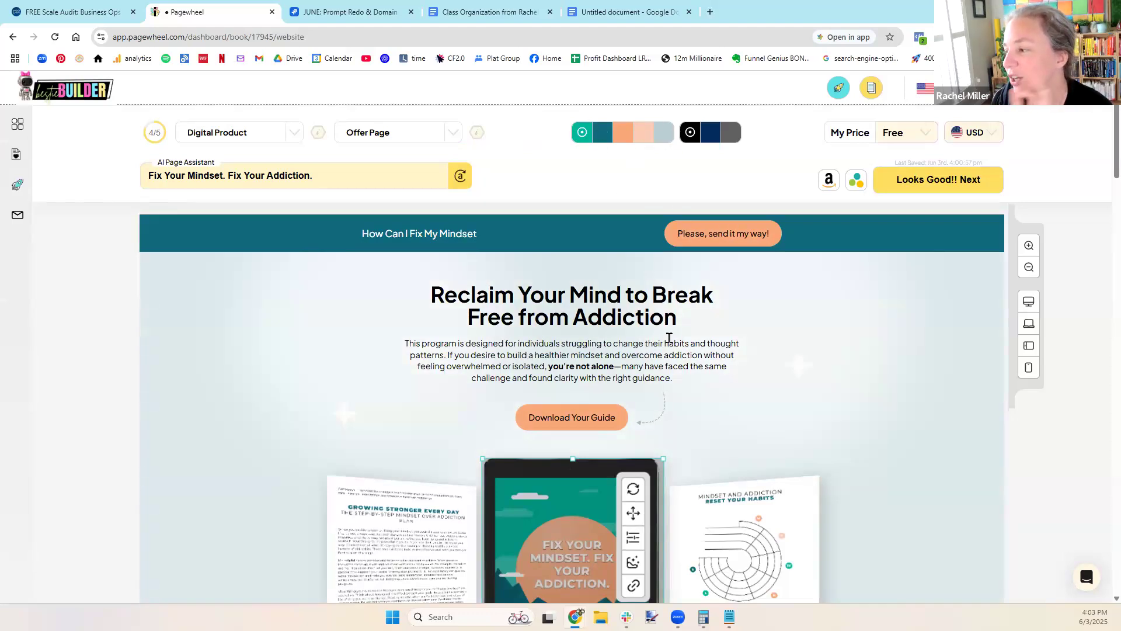
click(241, 135)
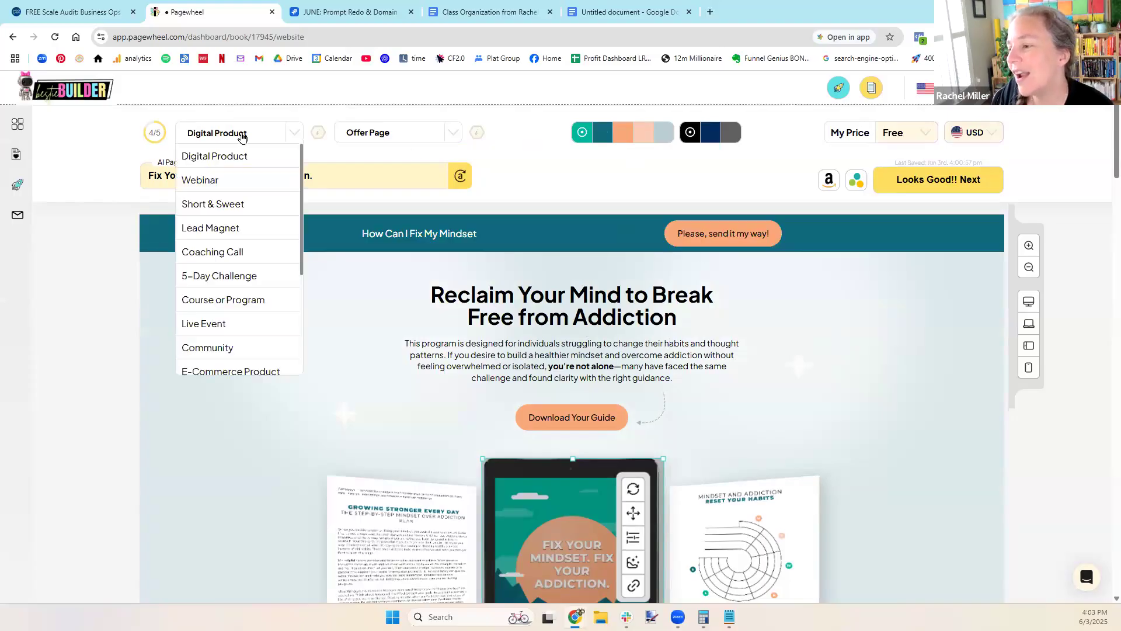
click(250, 277)
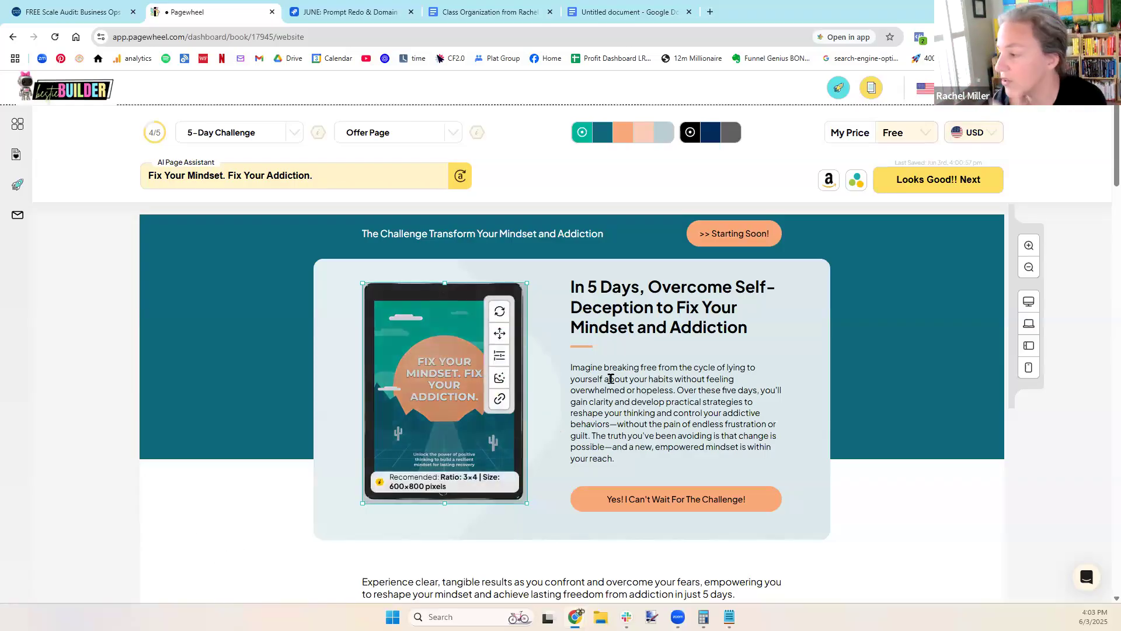
- Reword the hero headline to "In 5 Days, Overcome Self-Deception." with "Fix Your Mindset and Fix Your Addiction" starting on a new line
click(737, 286)
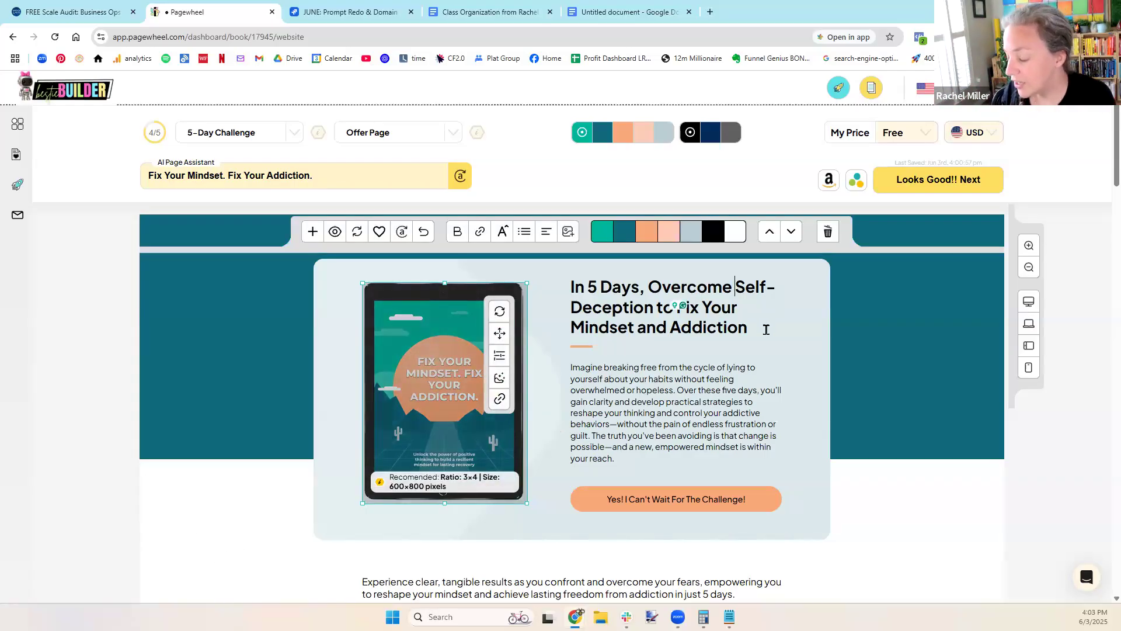
key(shift+Return)
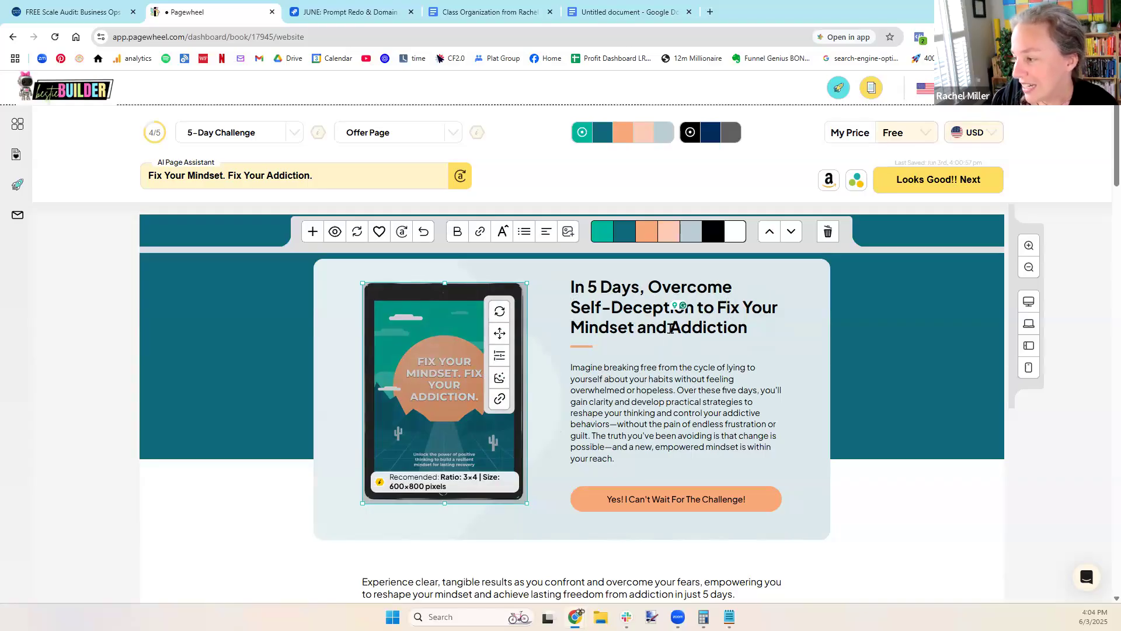
text(Fix Your)
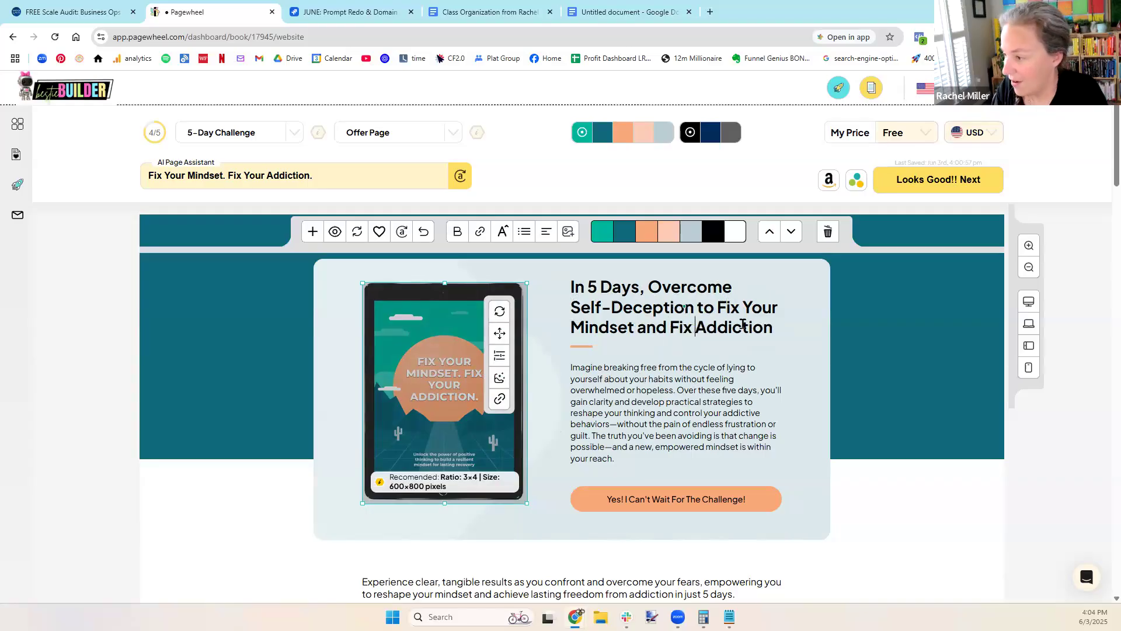
double_click(706, 307)
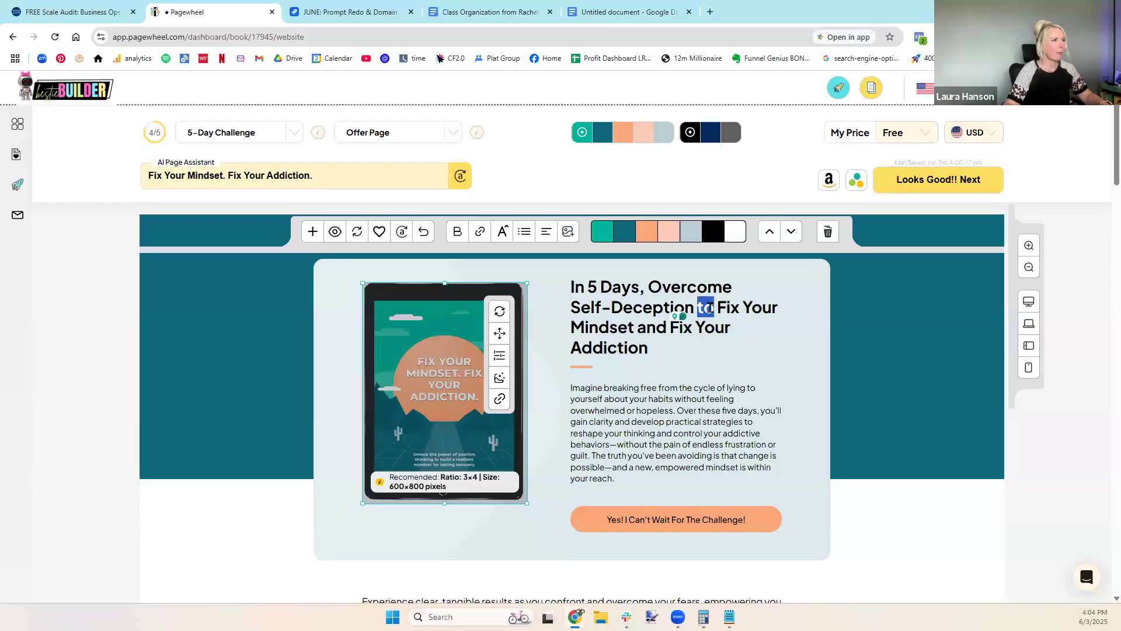
key(BackSpace)
key(BackSpace)
text(.)
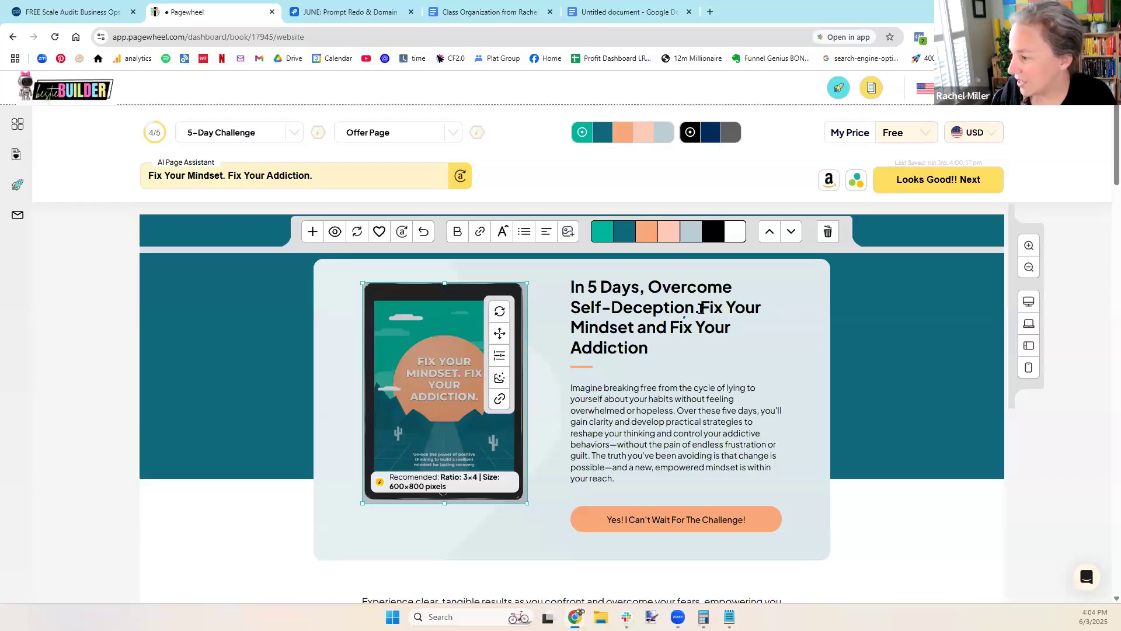
key(Return)
- Shrink "In 5 Days, Overcome Self-Deception." by five size steps and join it onto a single line
drag(700, 308, 549, 275)
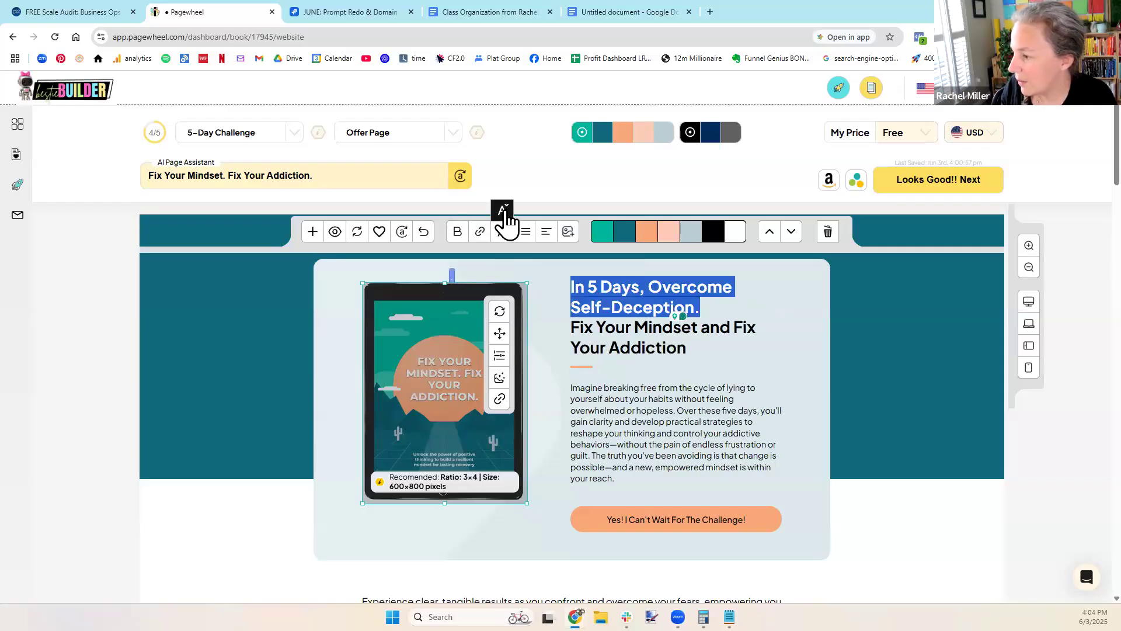
click(503, 212)
click(504, 211)
click(503, 211)
click(504, 212)
click(504, 211)
click(651, 290)
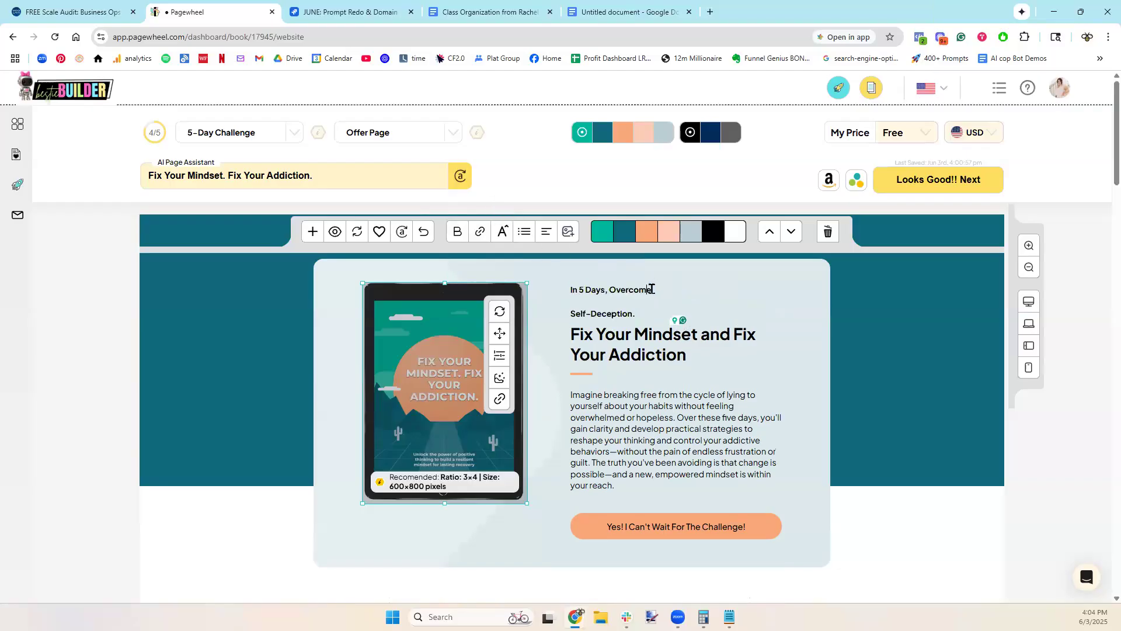
key(BackSpace)
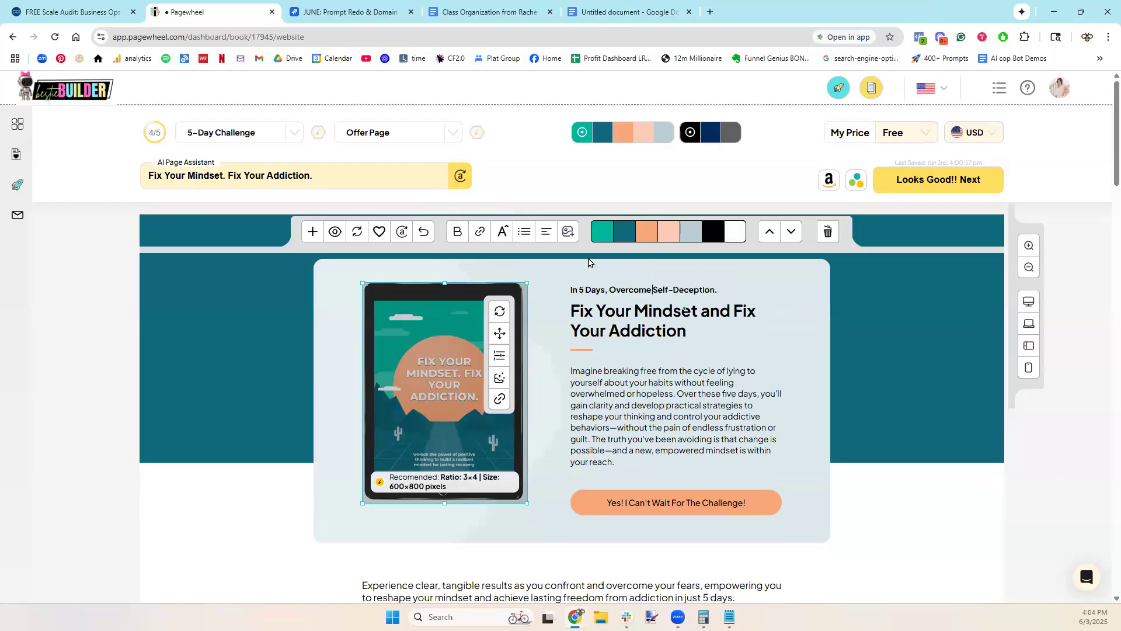
- Enlarge the "In 5 Days, Overcome Self-Deception." line by two size steps
triple_click(718, 289)
drag(726, 289, 568, 290)
click(503, 234)
click(505, 235)
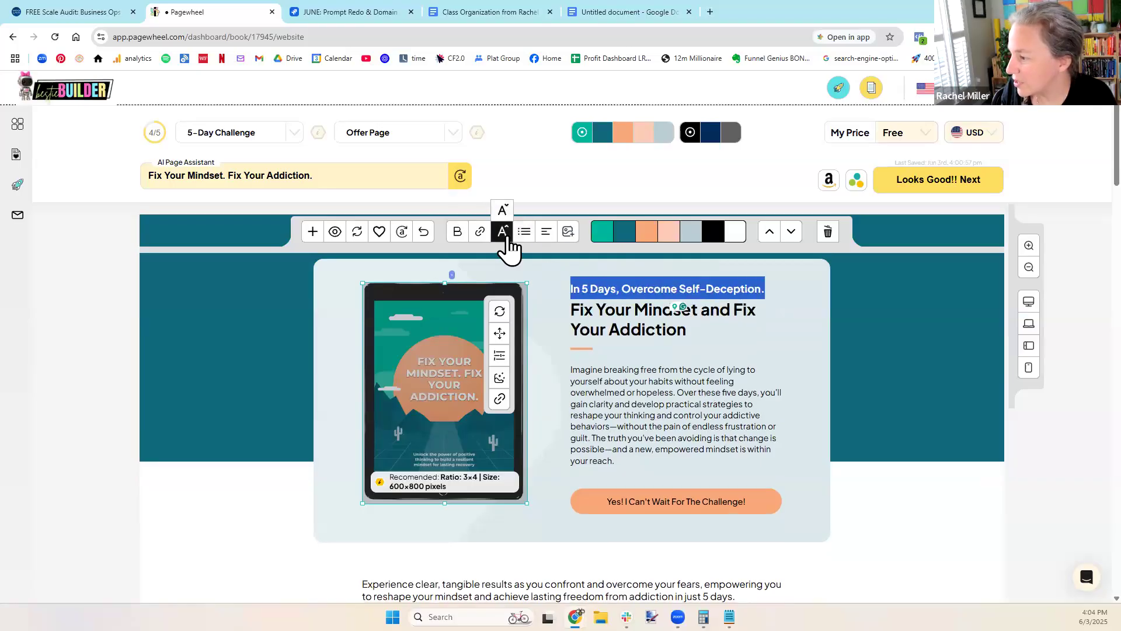
click(614, 443)
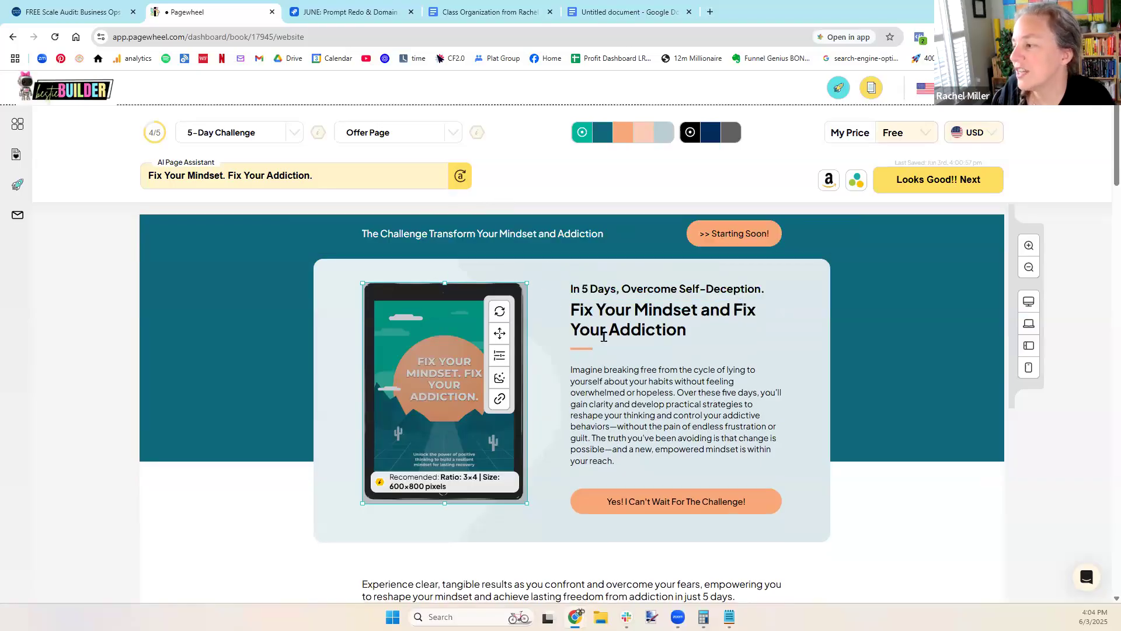
- Change the main hero headline to two separate sentences on two lines: "Fix Your Mindset." and "Fix Your Addiction."
click(700, 309)
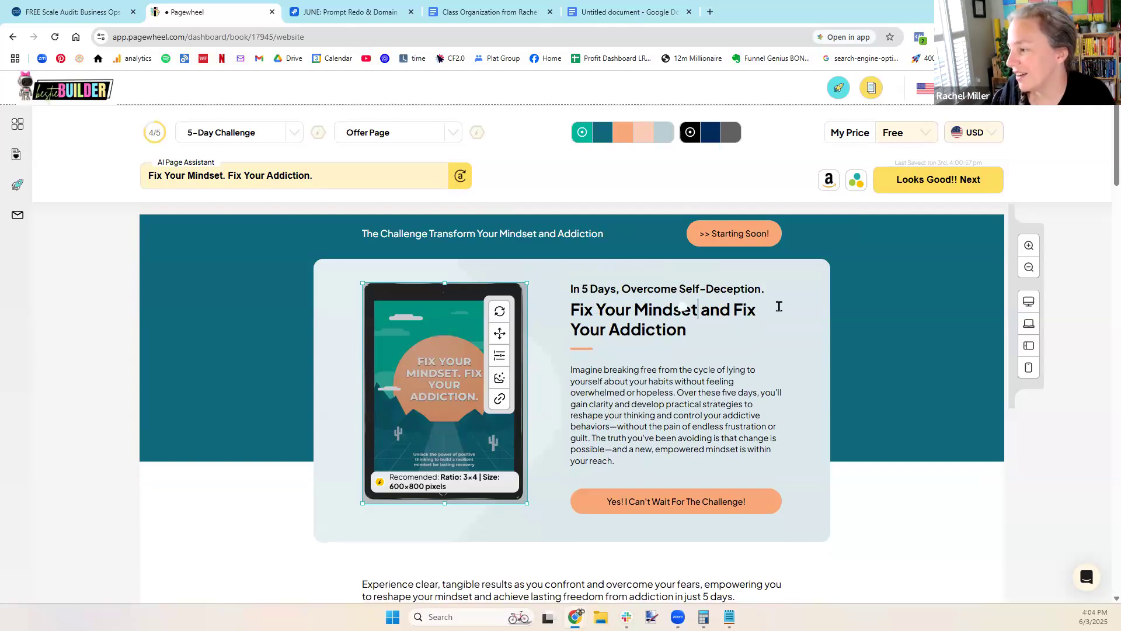
text(.)
key(Delete)
key(Delete)
key(Delete)
key(Delete)
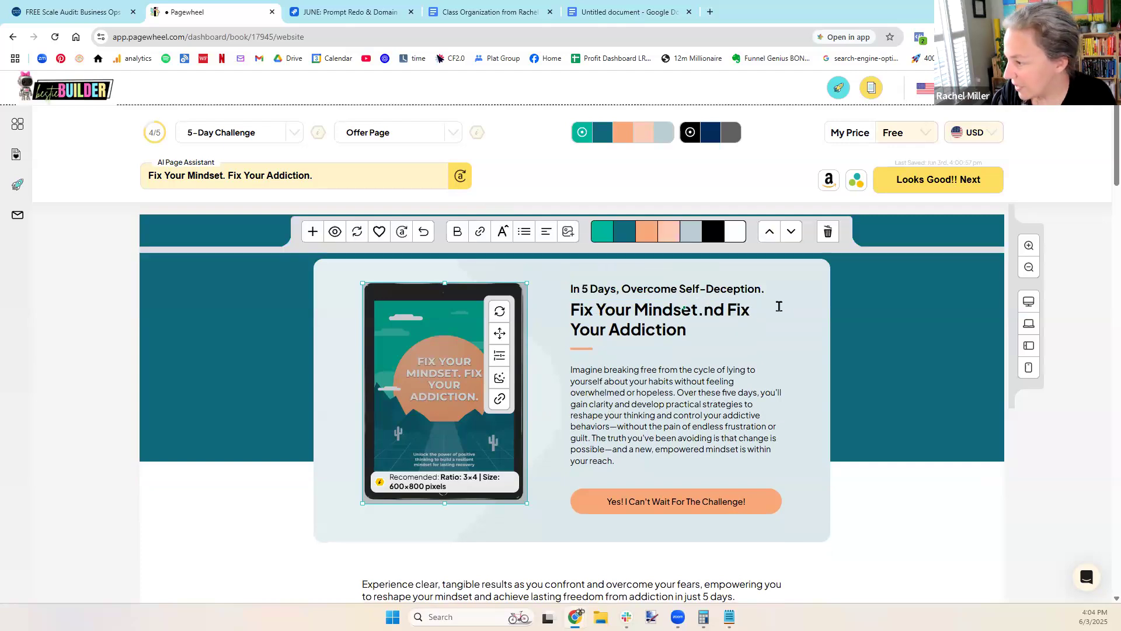
key(Return)
click(733, 325)
text(.)
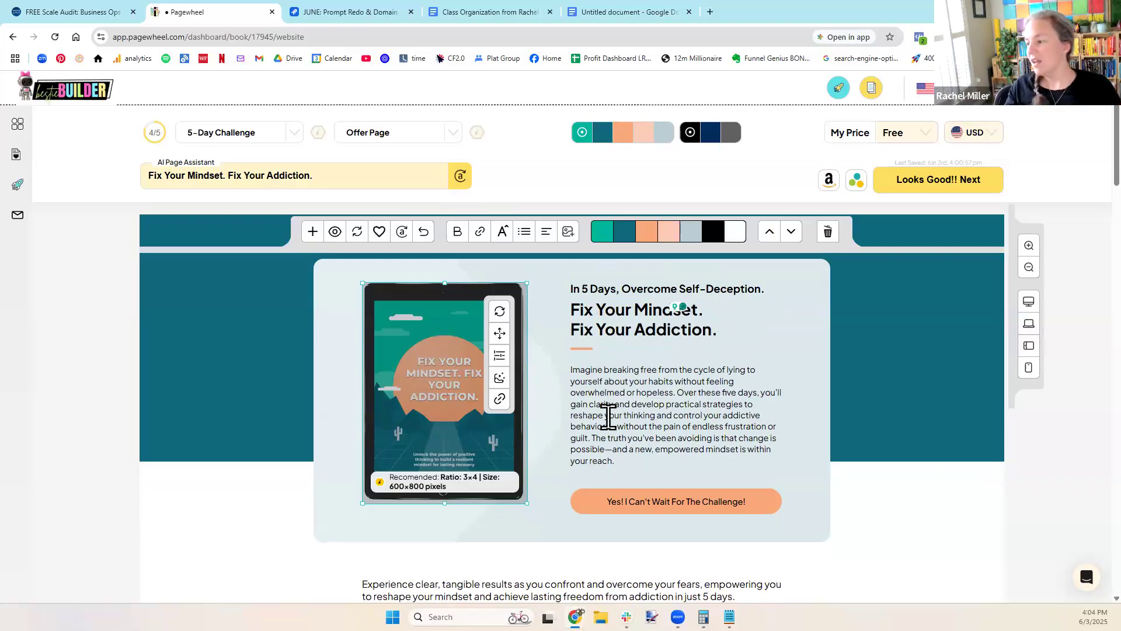
- Rewrite the intro text and the "Finally, Question Their Fears" heading below the hero with AI
scroll(656, 401, down, 3)
scroll(677, 274, up, 1)
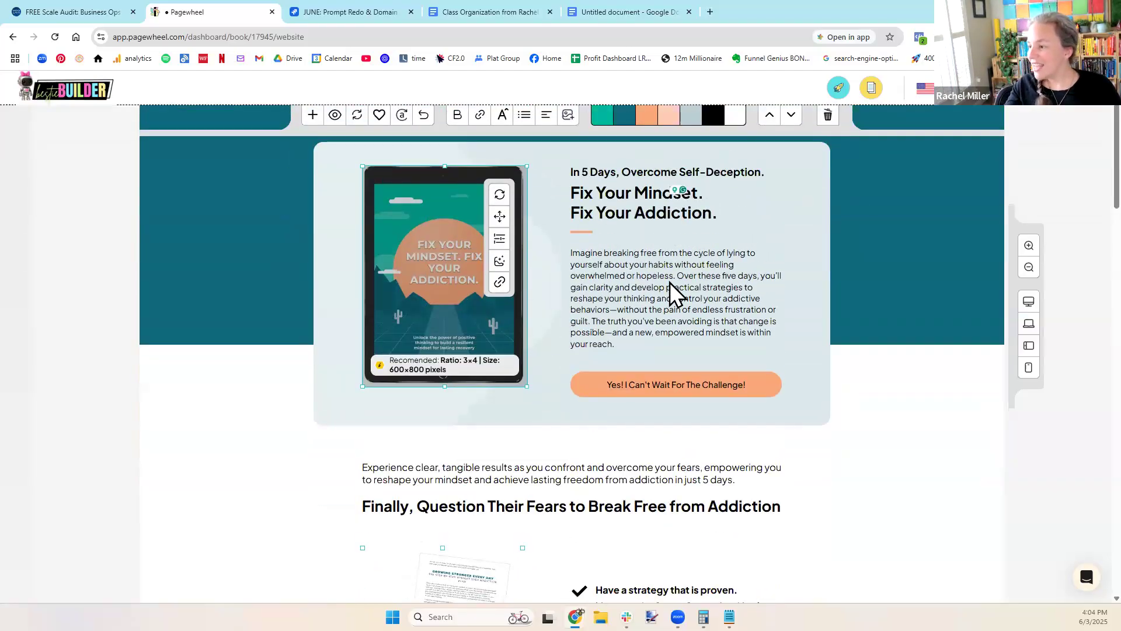
drag(673, 275, 590, 322)
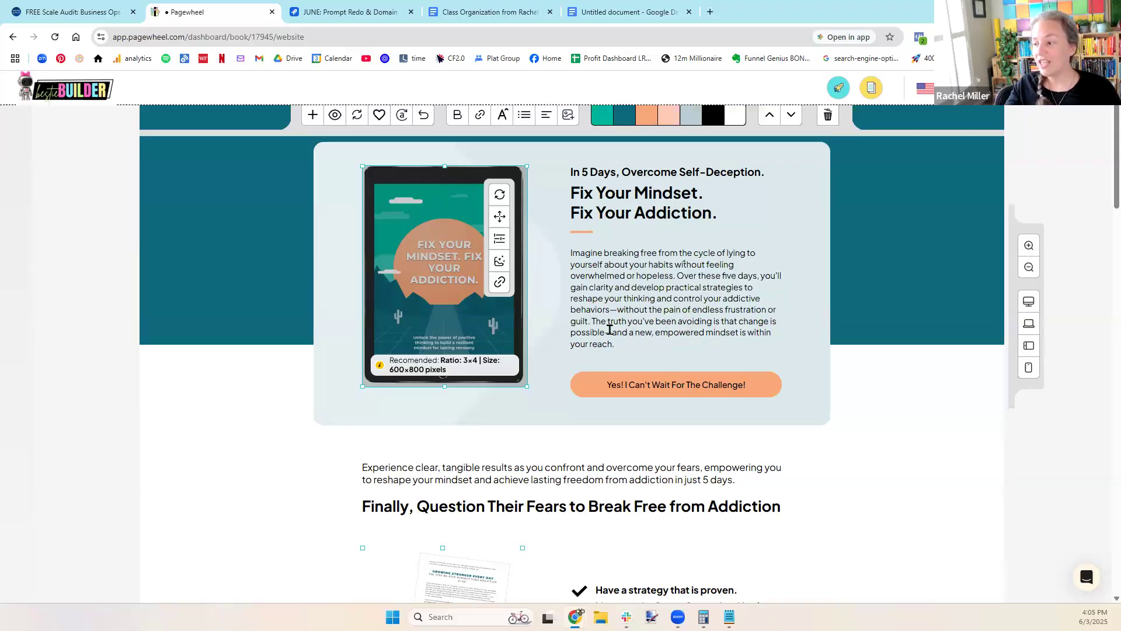
scroll(708, 250, down, 1)
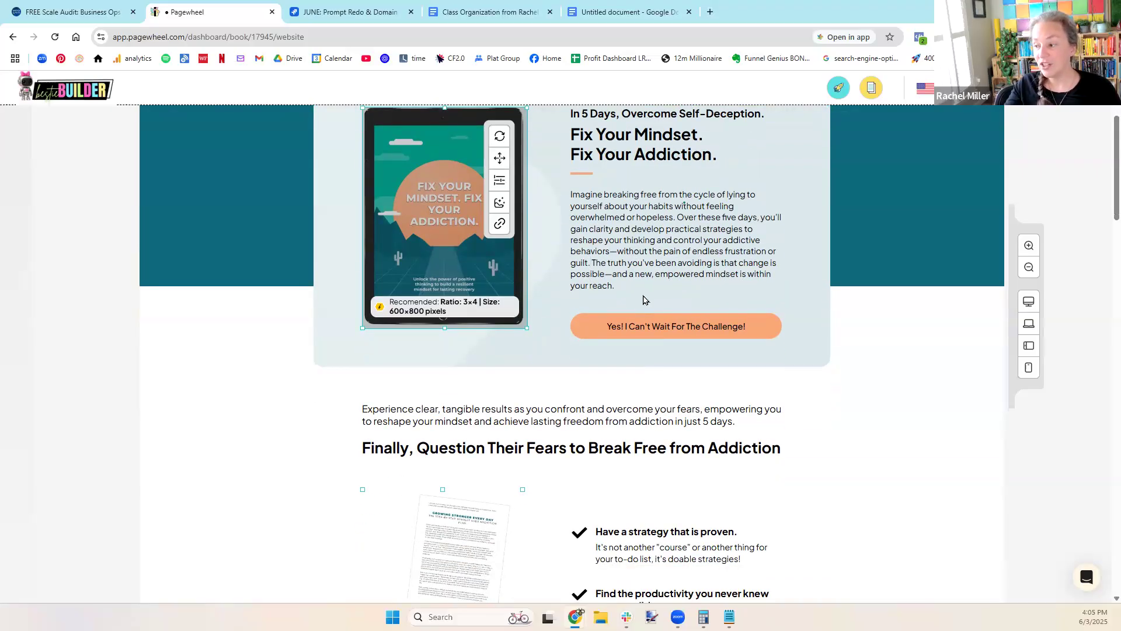
scroll(644, 300, down, 3)
click(370, 251)
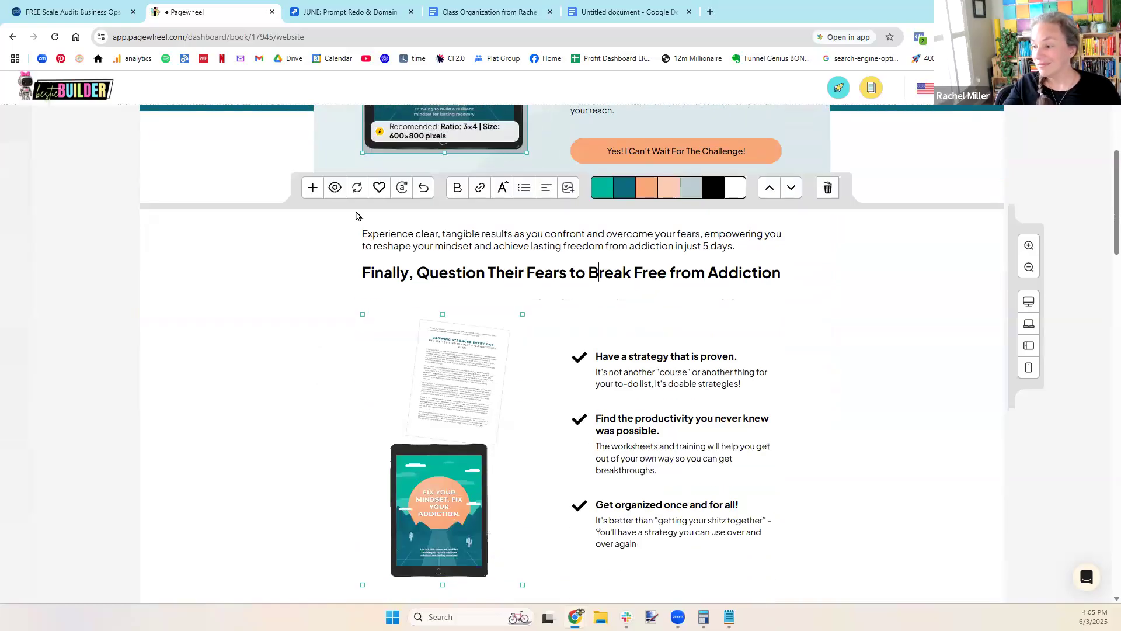
click(399, 191)
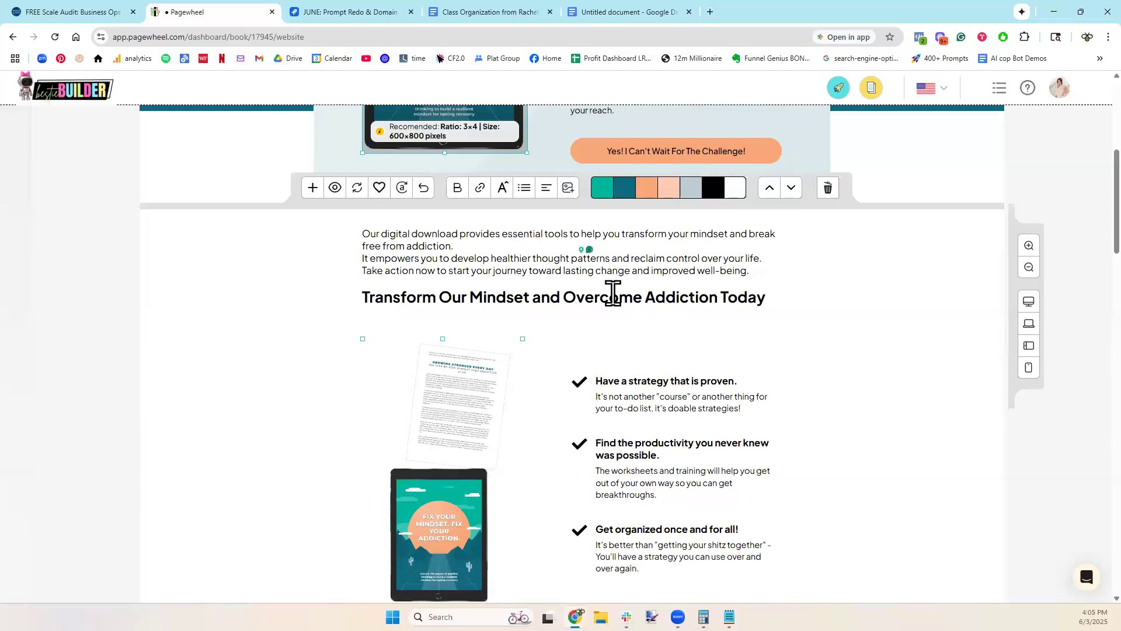
- Stretch the portrait photo above the "Glad to Meet You" text downward and upward to show more of the picture
scroll(657, 391, down, 10)
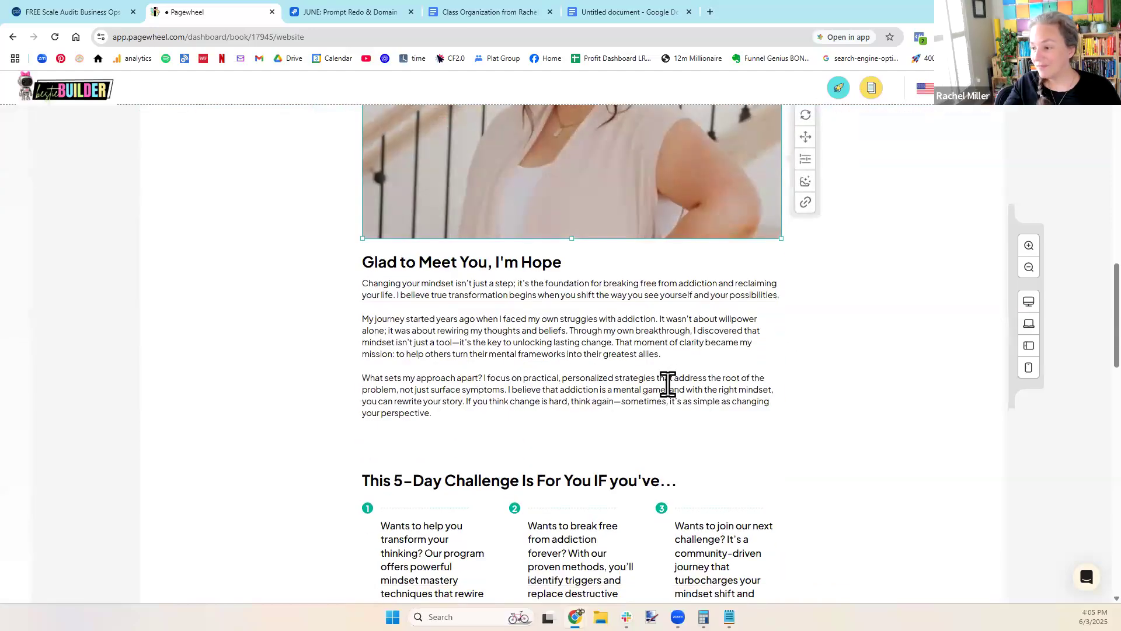
scroll(672, 384, down, 2)
scroll(598, 359, up, 4)
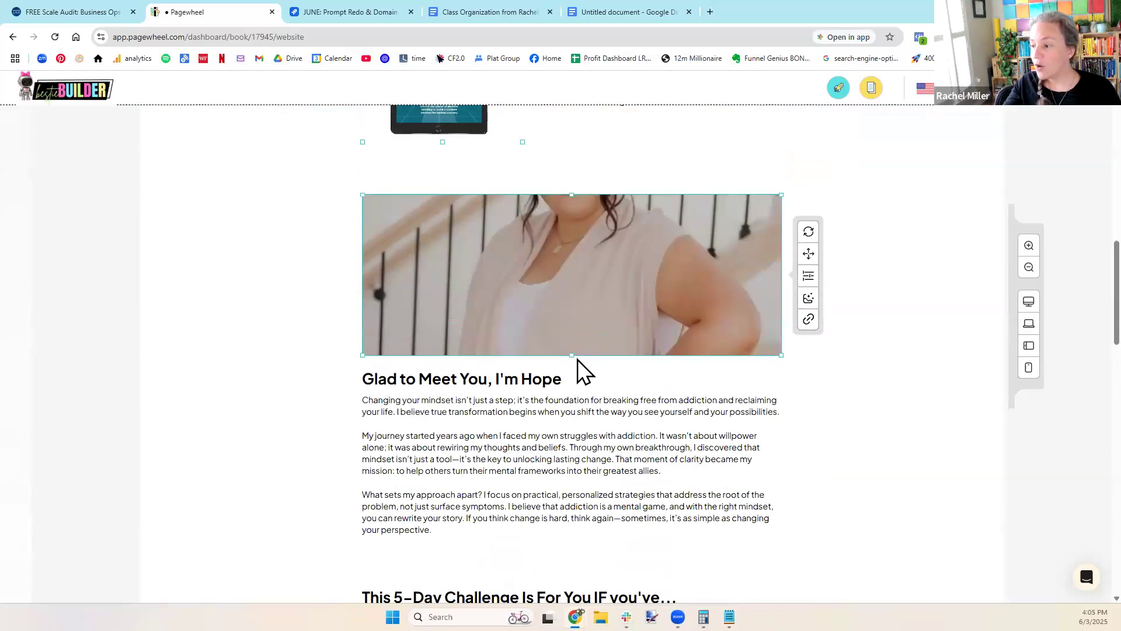
drag(569, 355, 573, 507)
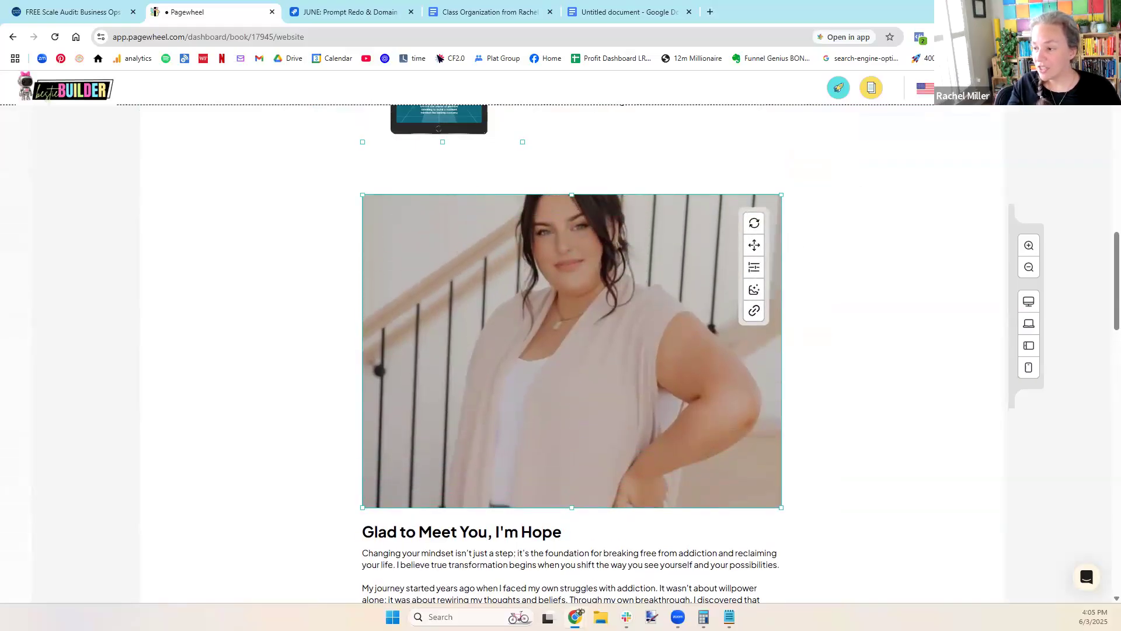
drag(572, 194, 563, 141)
scroll(828, 240, down, 5)
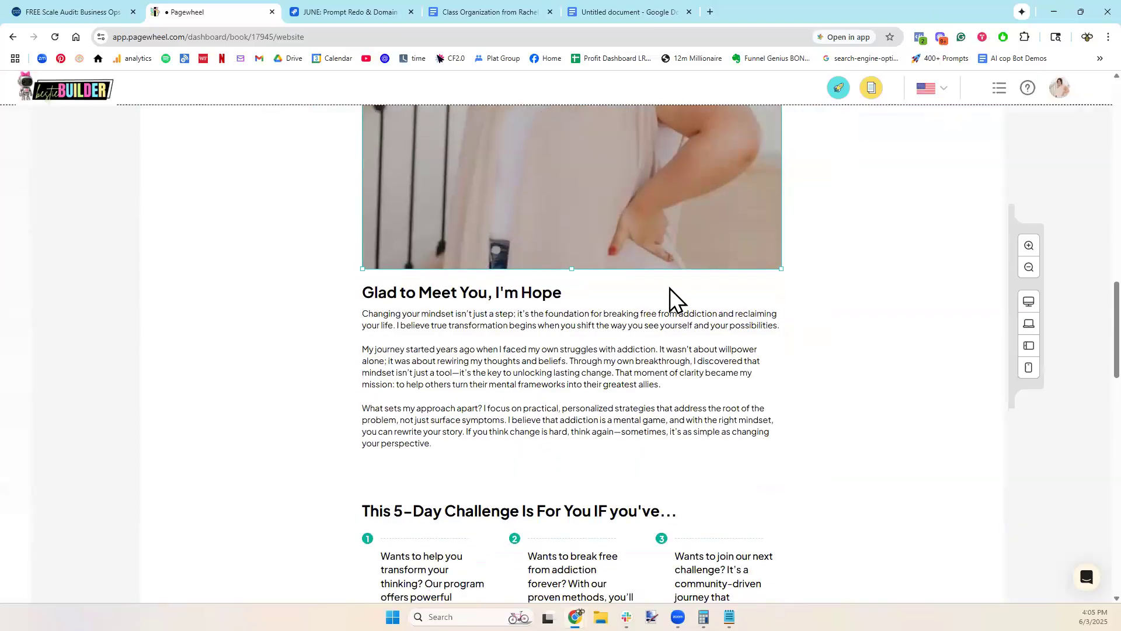
- Switch the "Glad to Meet You" section to a photo-beside-text layout and shorten the portrait to match the text's height
scroll(689, 281, up, 5)
click(497, 581)
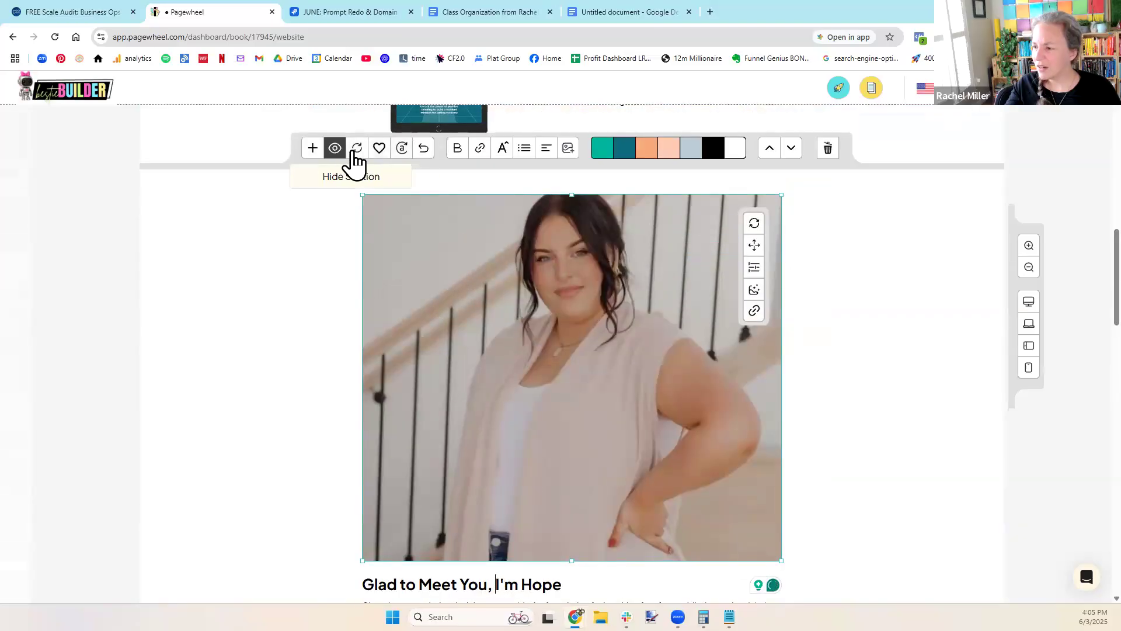
click(355, 151)
drag(534, 561, 618, 427)
click(683, 504)
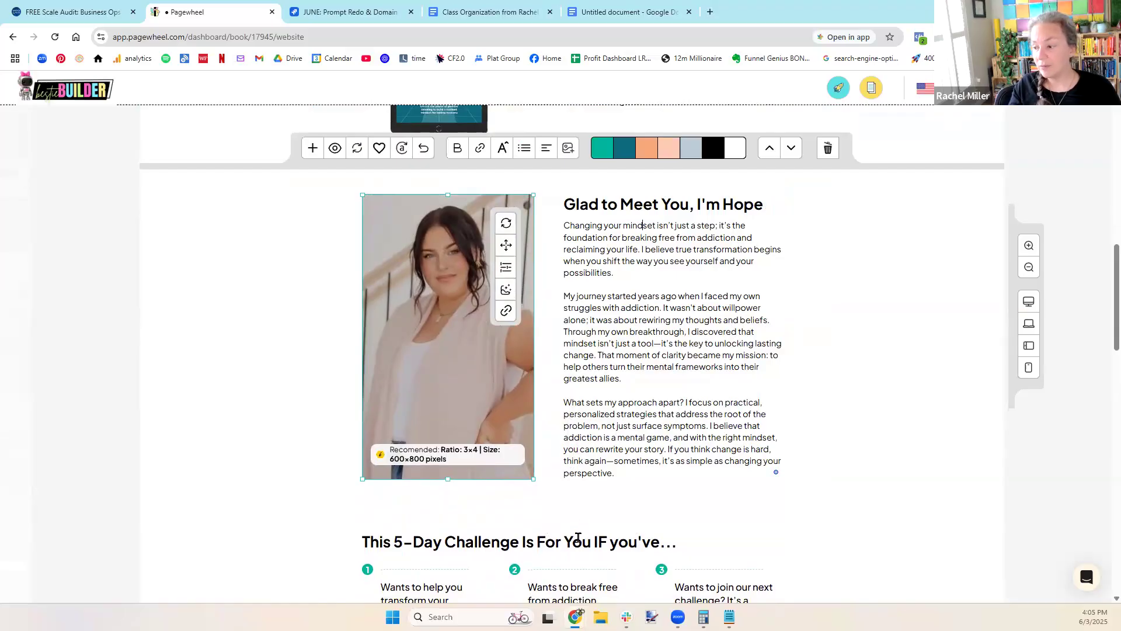
- Insert a blank line after "free from addiction." in the intro text below the hero
scroll(883, 156, down, 11)
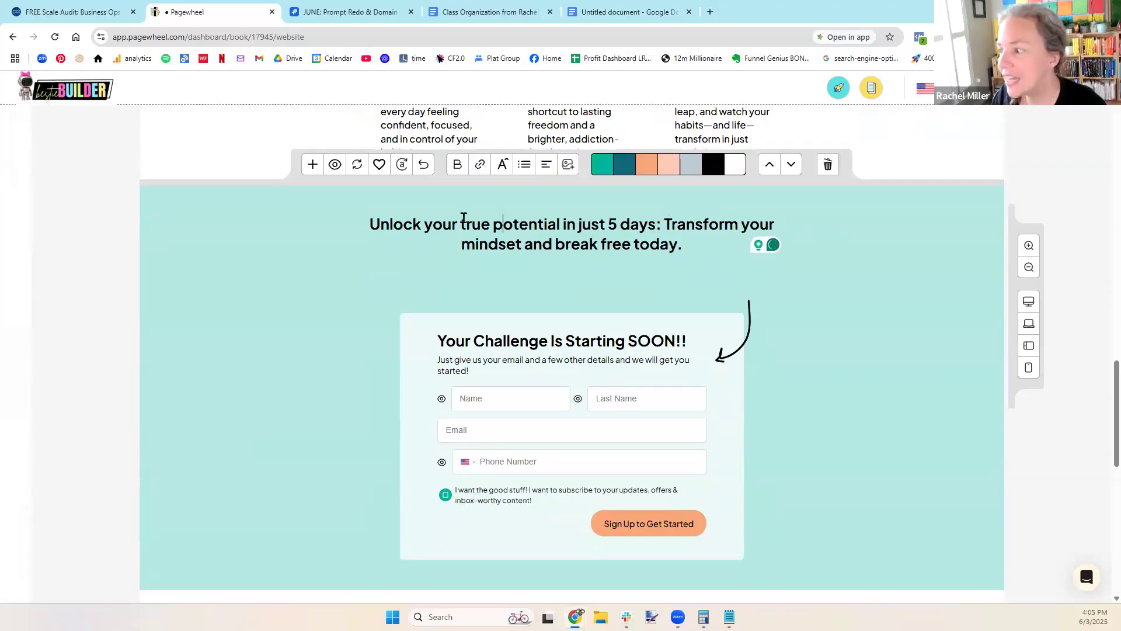
scroll(792, 237, up, 10)
scroll(794, 280, up, 7)
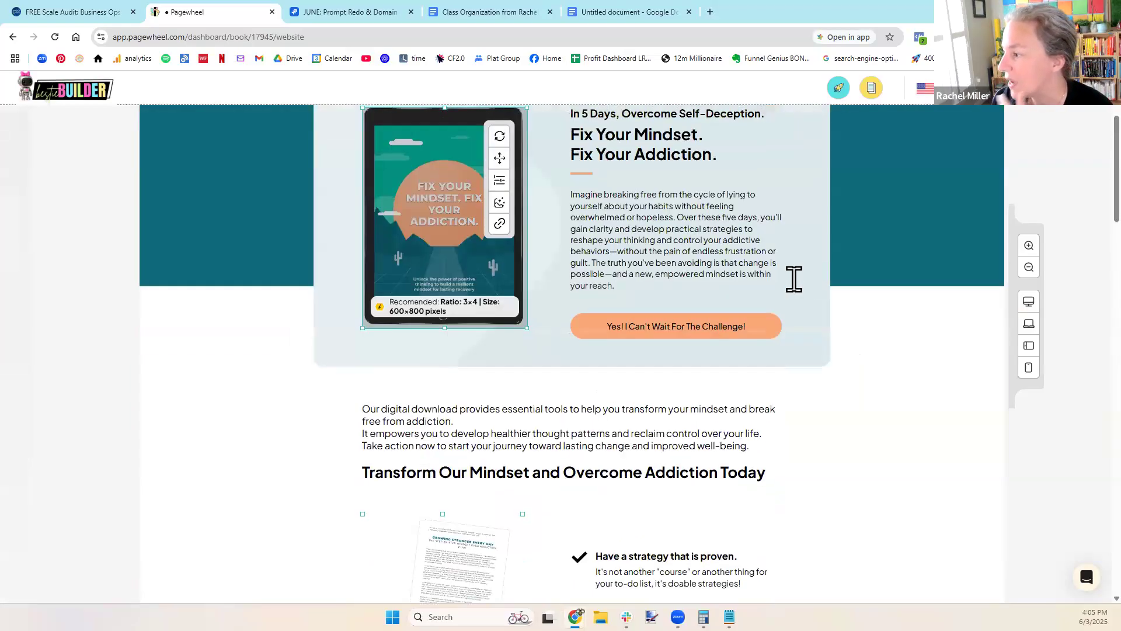
click(446, 409)
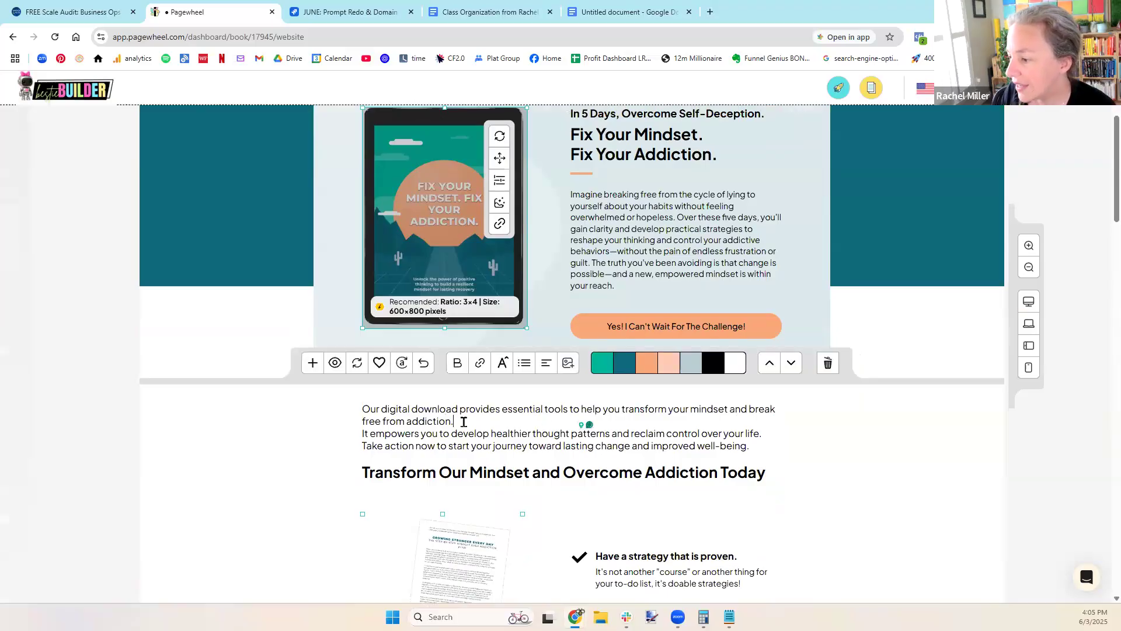
- Browse the Hero templates in the section library and close it without adding a section
click(312, 363)
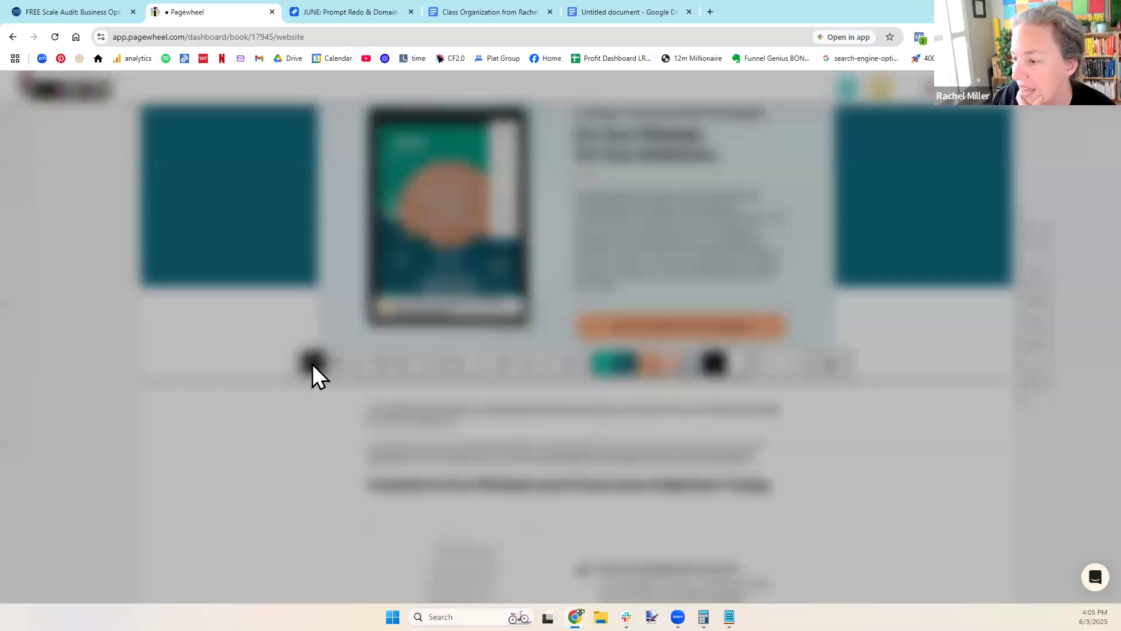
click(38, 180)
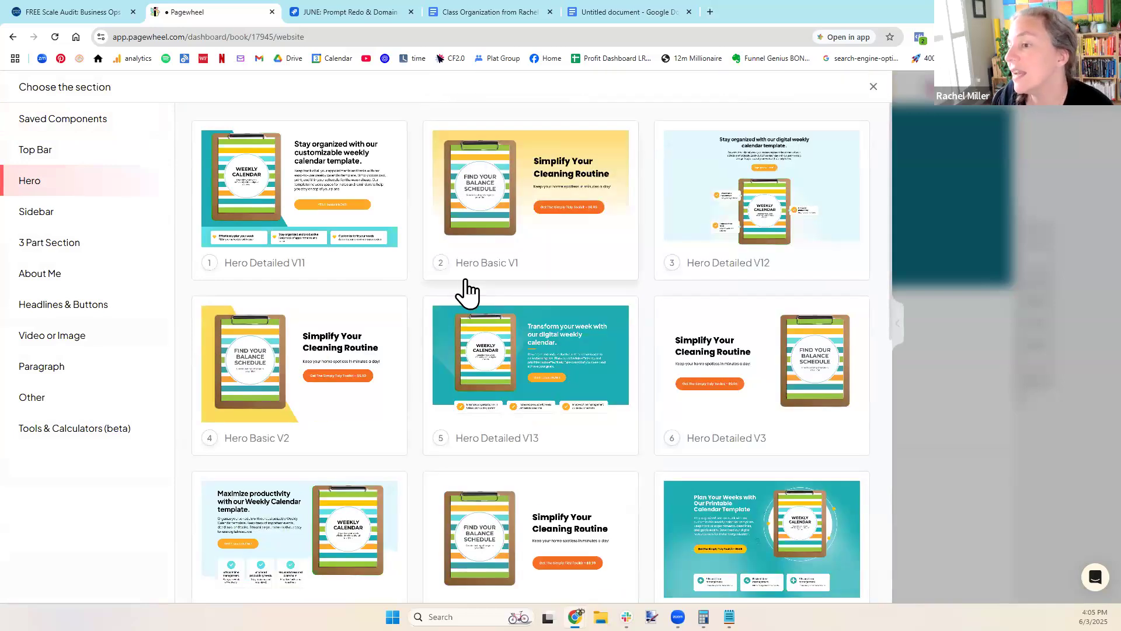
scroll(465, 289, down, 3)
scroll(478, 295, down, 2)
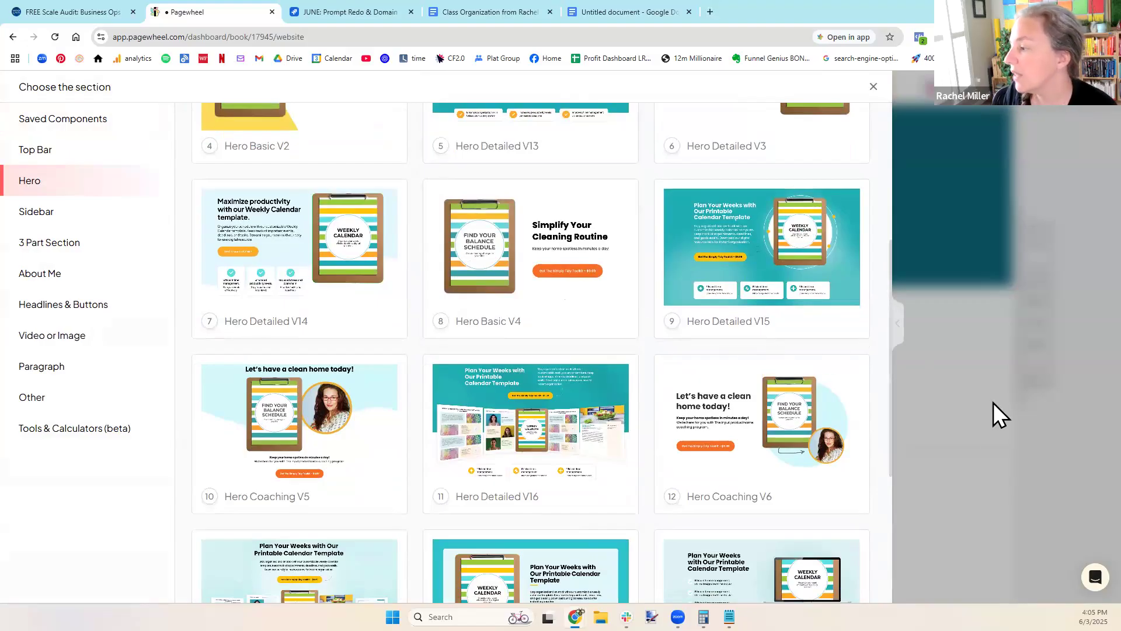
click(912, 390)
mouse_move(316, 396)
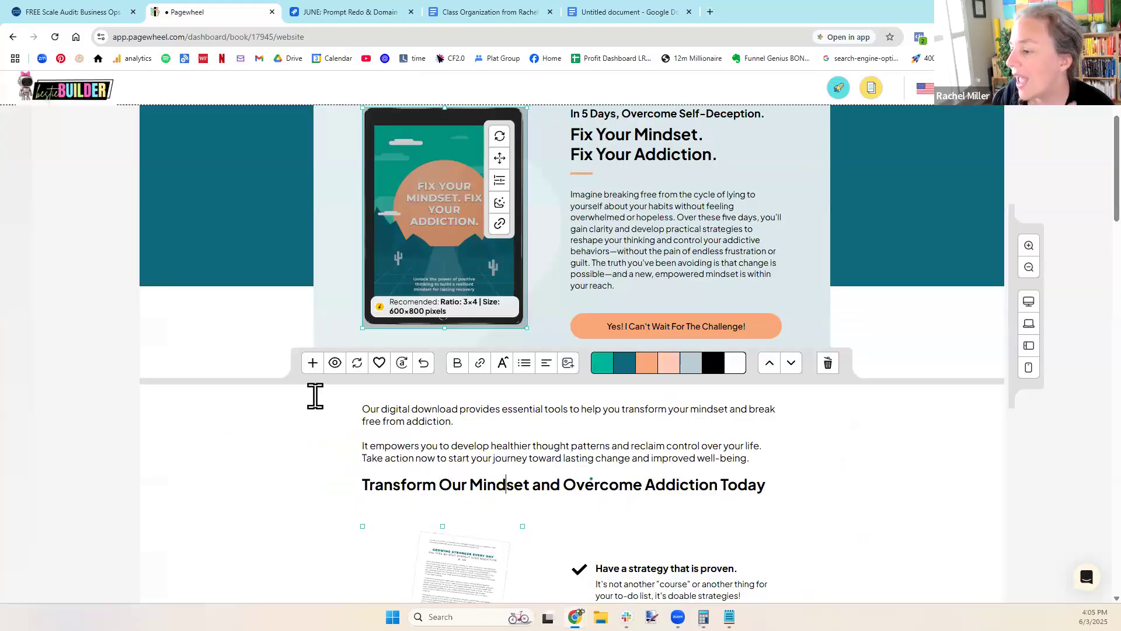
- Insert the Video V5 section below the "Transform Our Mindset and Overcome Addiction Today" heading
click(312, 363)
click(73, 338)
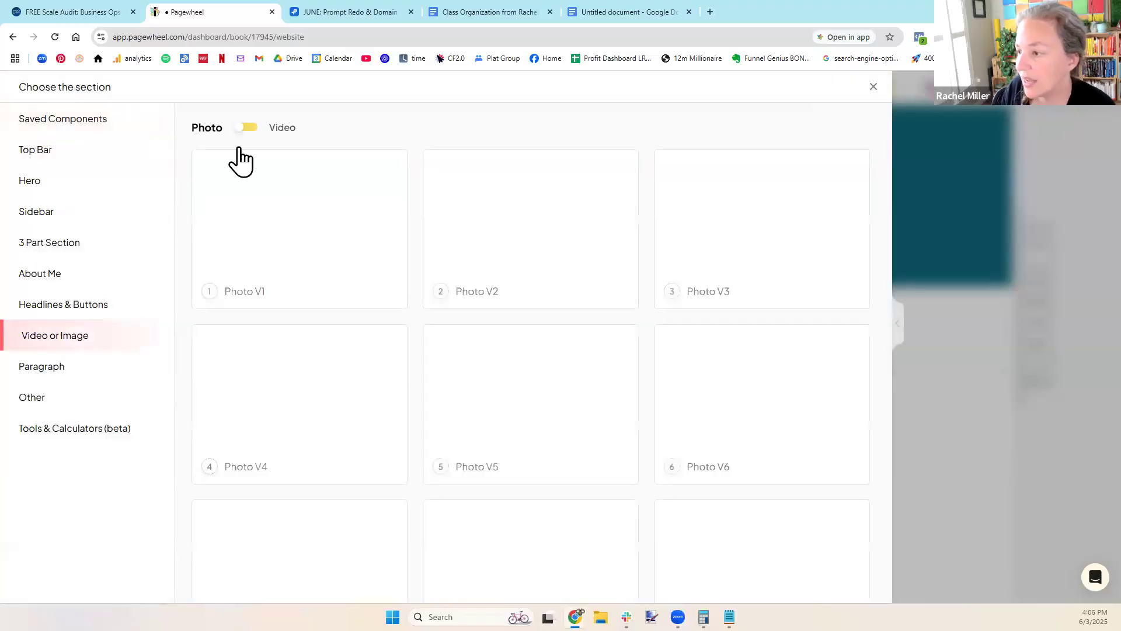
click(255, 130)
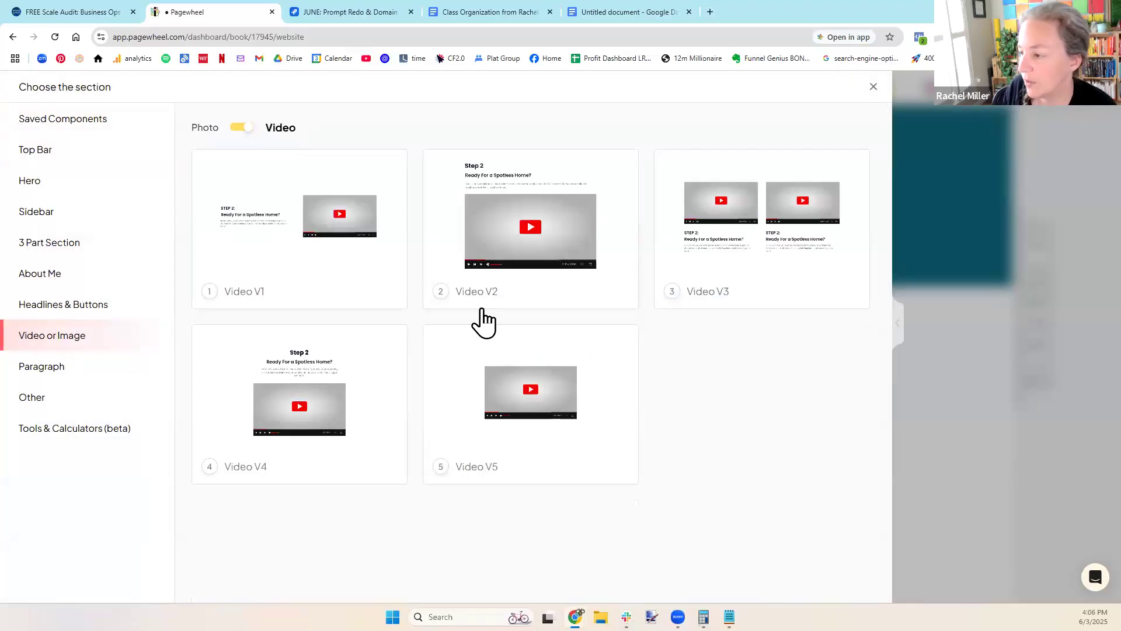
click(522, 422)
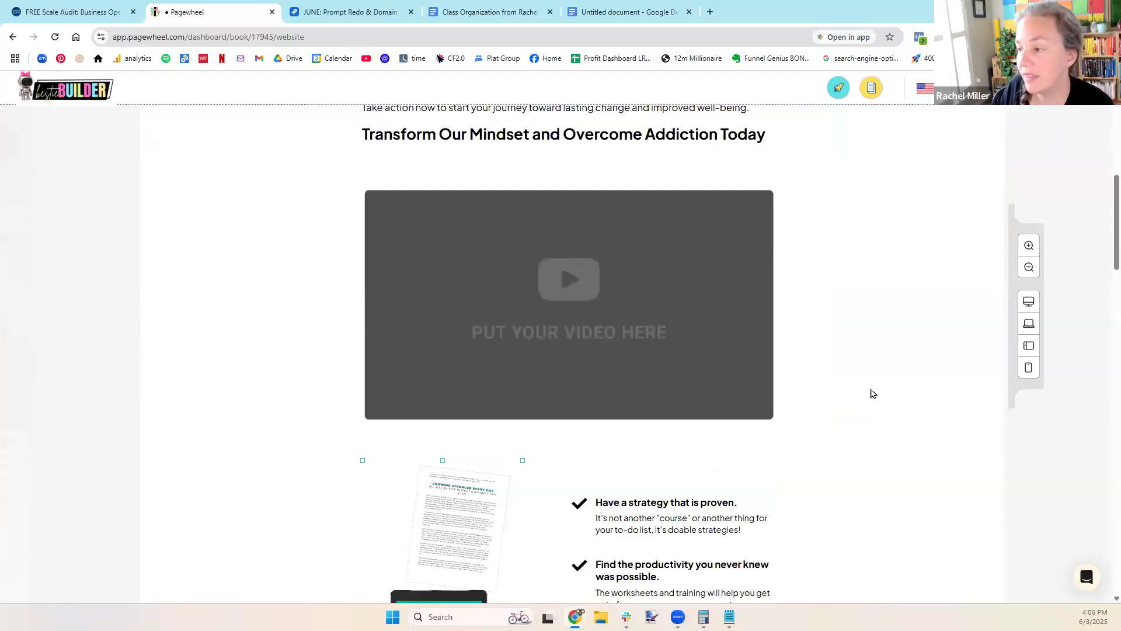
- Switch the offer page's product type from 5-Day Challenge to Digital Product
scroll(873, 393, up, 15)
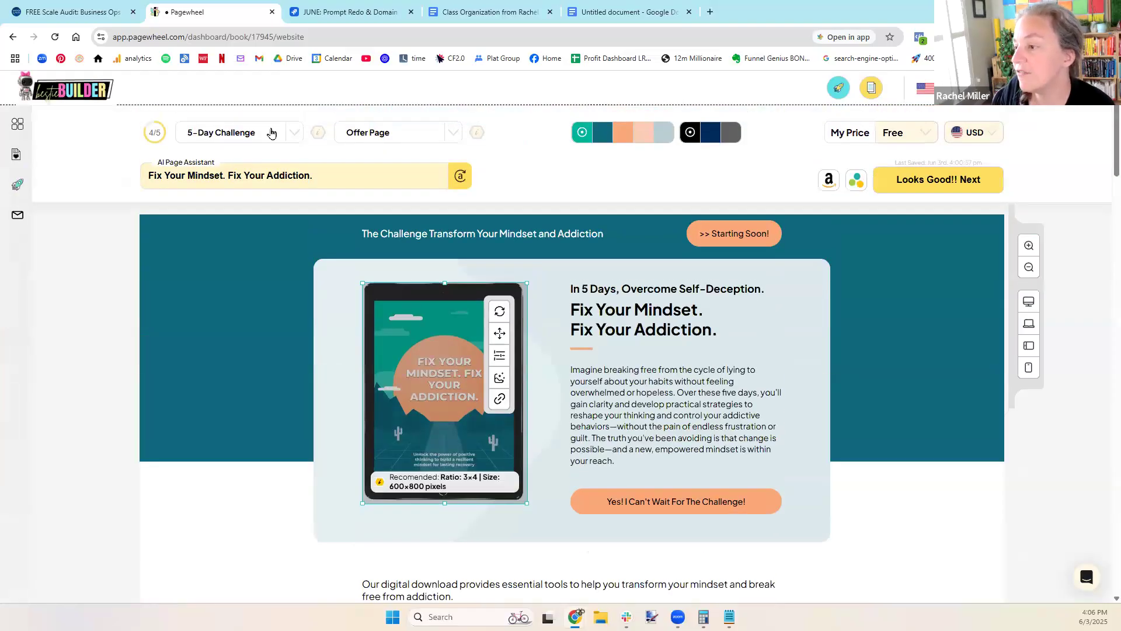
click(225, 134)
click(214, 157)
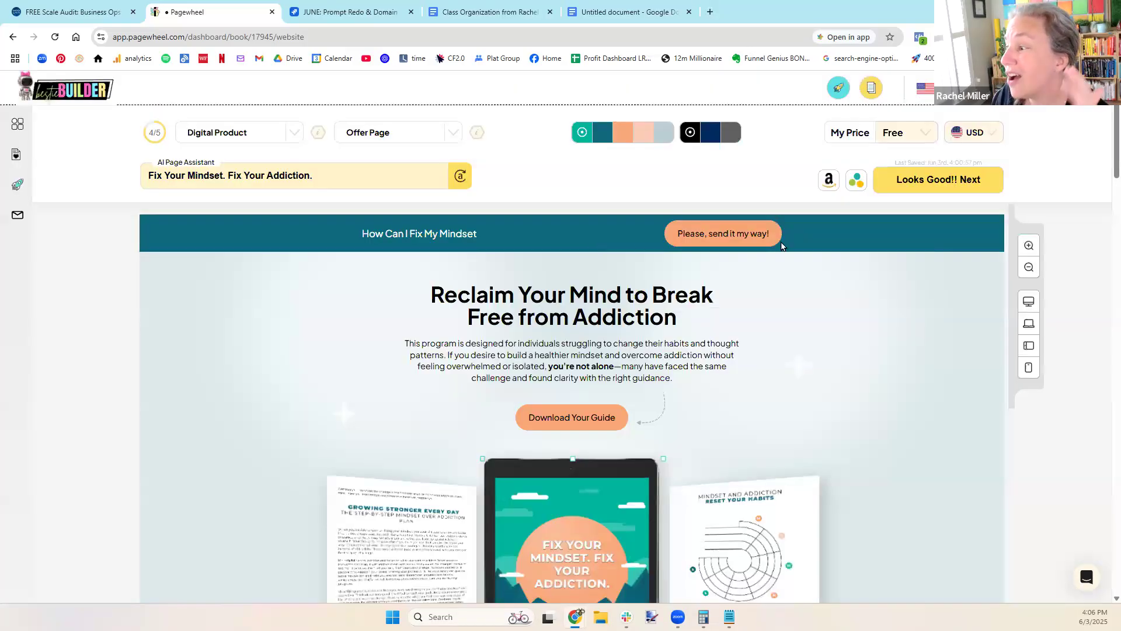
- Approve the offer page and the delivery page, and confirm the meta data without adding tracking pixels
click(918, 185)
scroll(701, 234, down, 3)
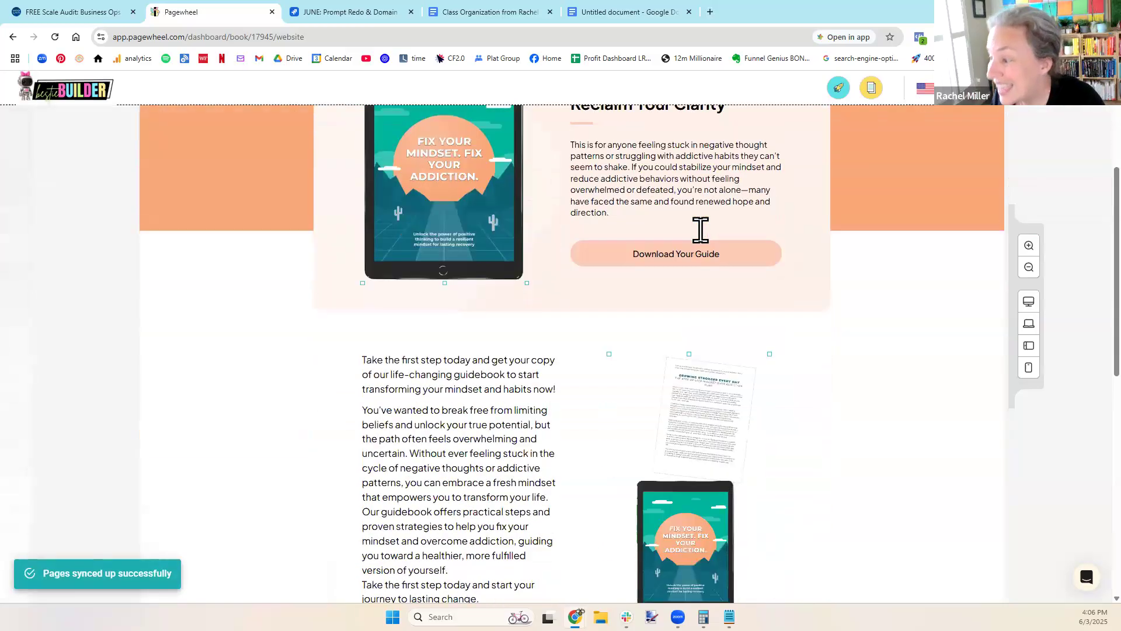
scroll(707, 231, down, 7)
scroll(719, 229, up, 10)
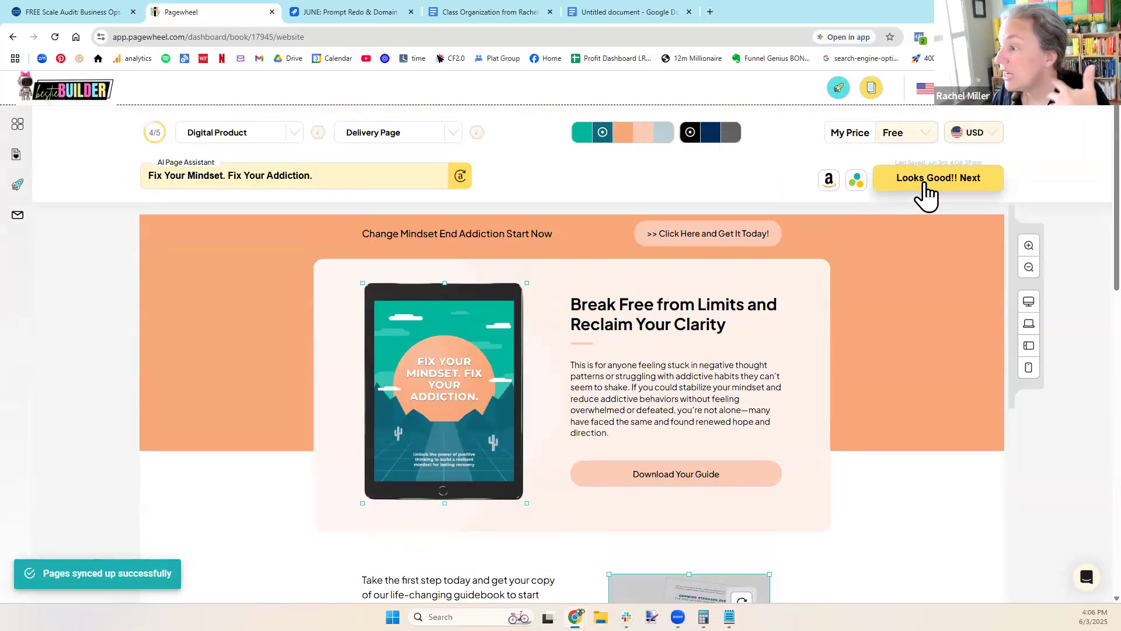
click(925, 186)
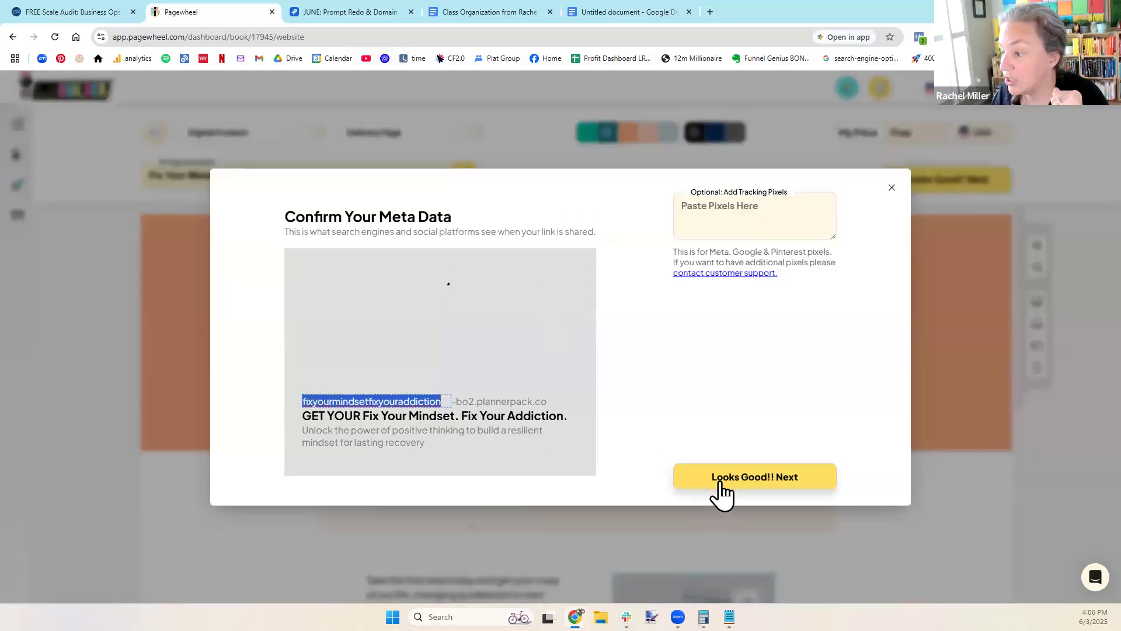
click(719, 481)
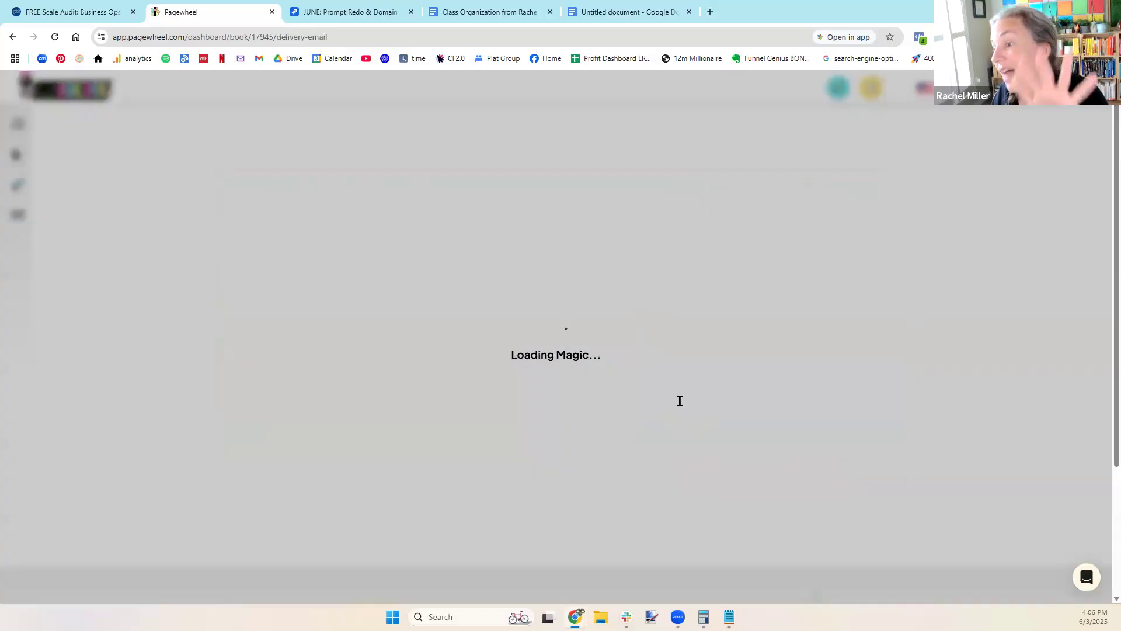
- Delete the "Hey there!" greeting line from the delivery email so the body starts with "Wow."
click(403, 375)
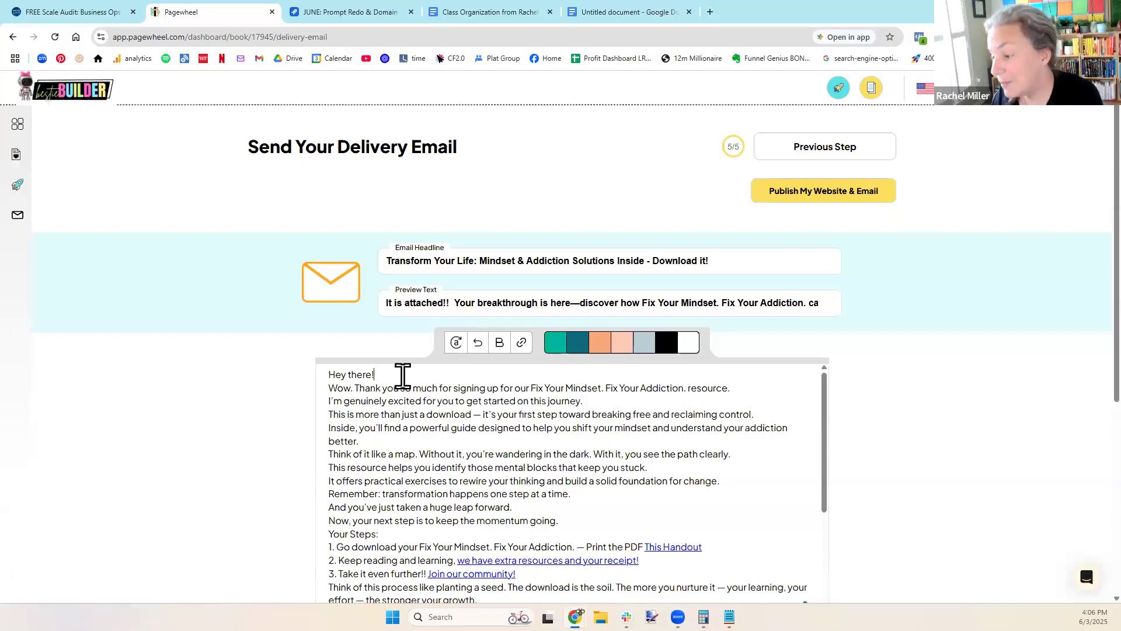
drag(403, 375, 292, 373)
key(BackSpace)
key(Delete)
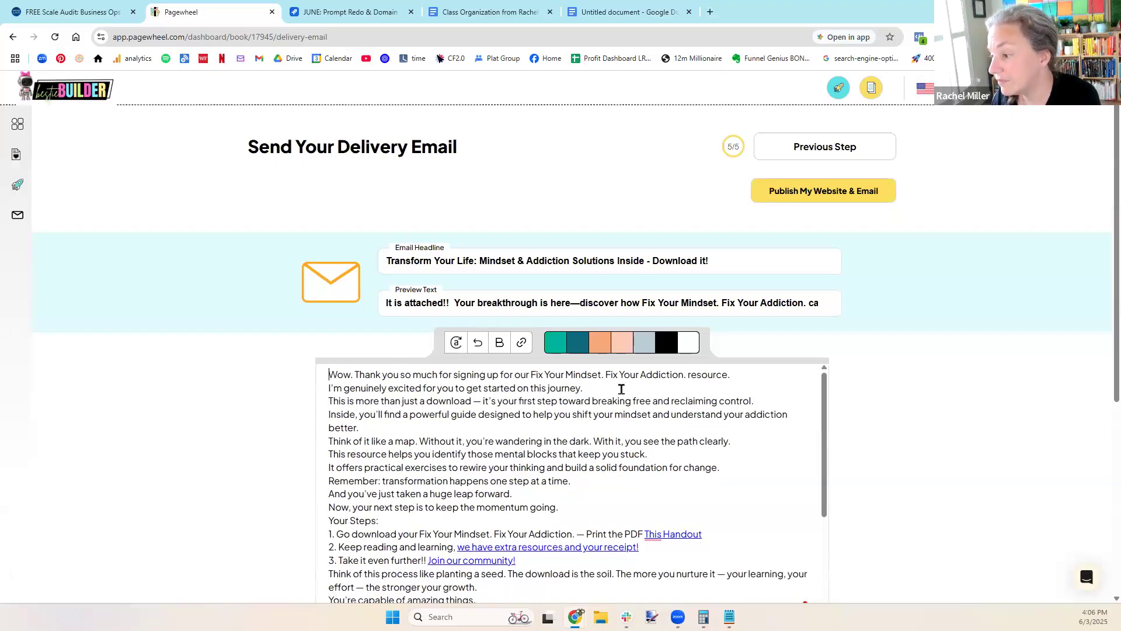
- Insert blank lines in the email after "on this journey.", "your addiction better.", "see the path clearly." and "keep you stuck."
key(Return)
click(471, 443)
key(Return)
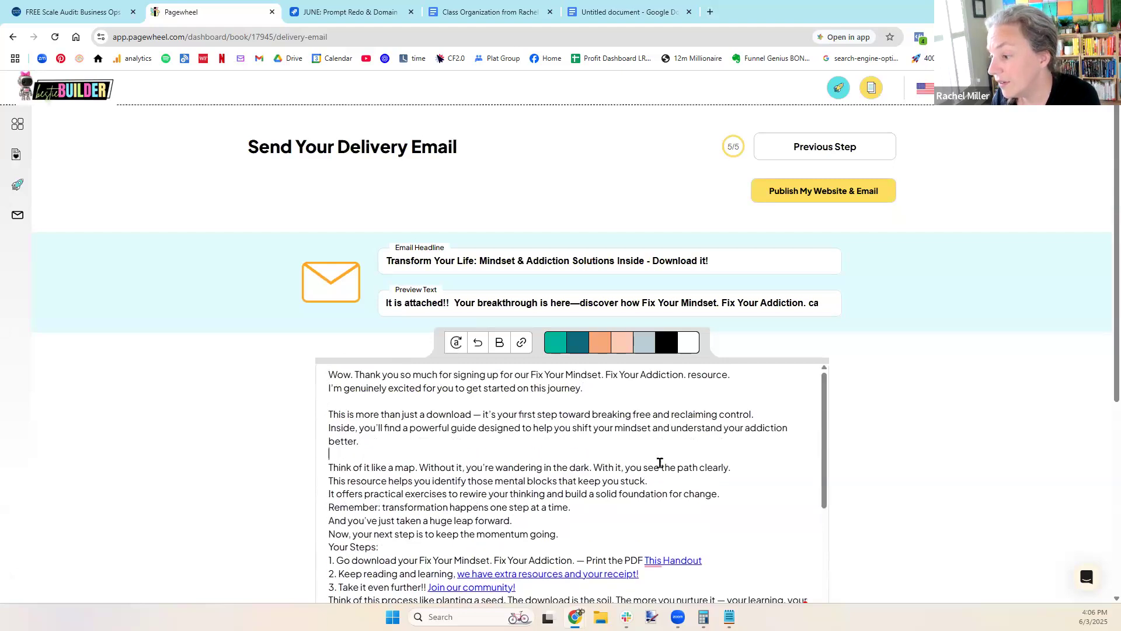
key(Return)
click(663, 494)
key(Return)
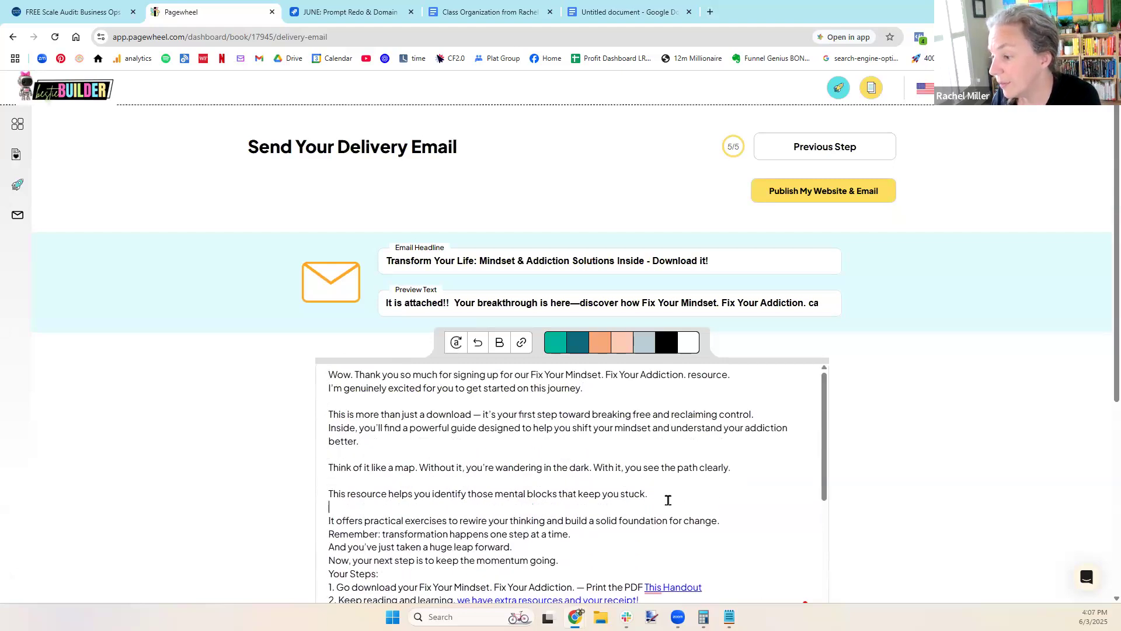
- Insert blank lines in the email after "foundation for change.", "one step at a time.", "a huge leap forward." and "keep the momentum going."
scroll(750, 424, down, 2)
click(721, 408)
key(Return)
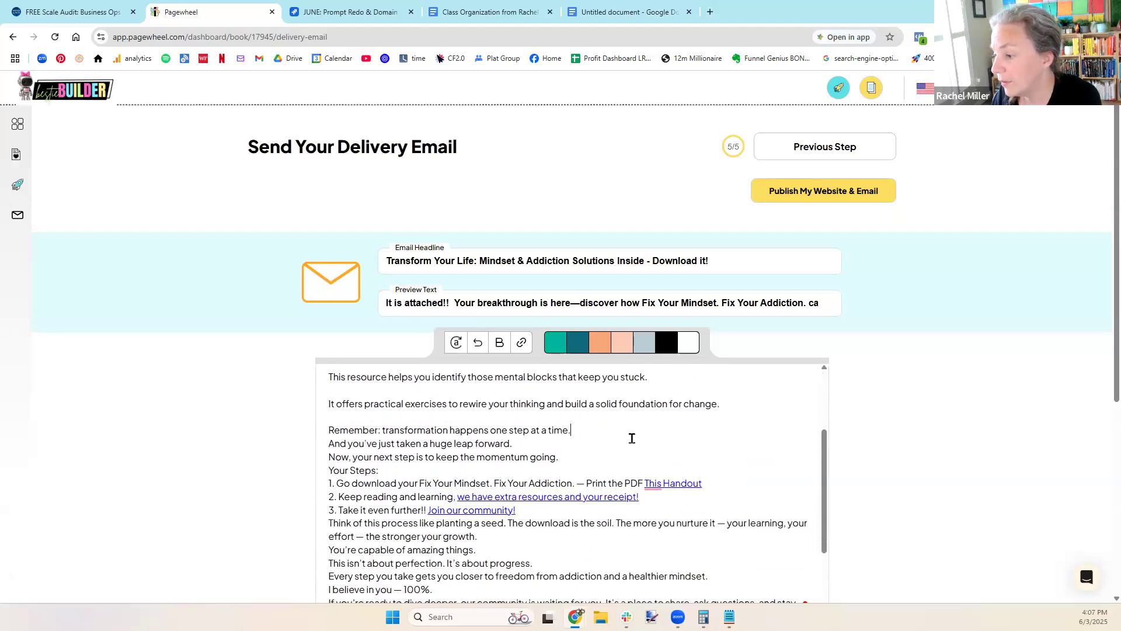
click(633, 435)
key(Return)
key(Return)
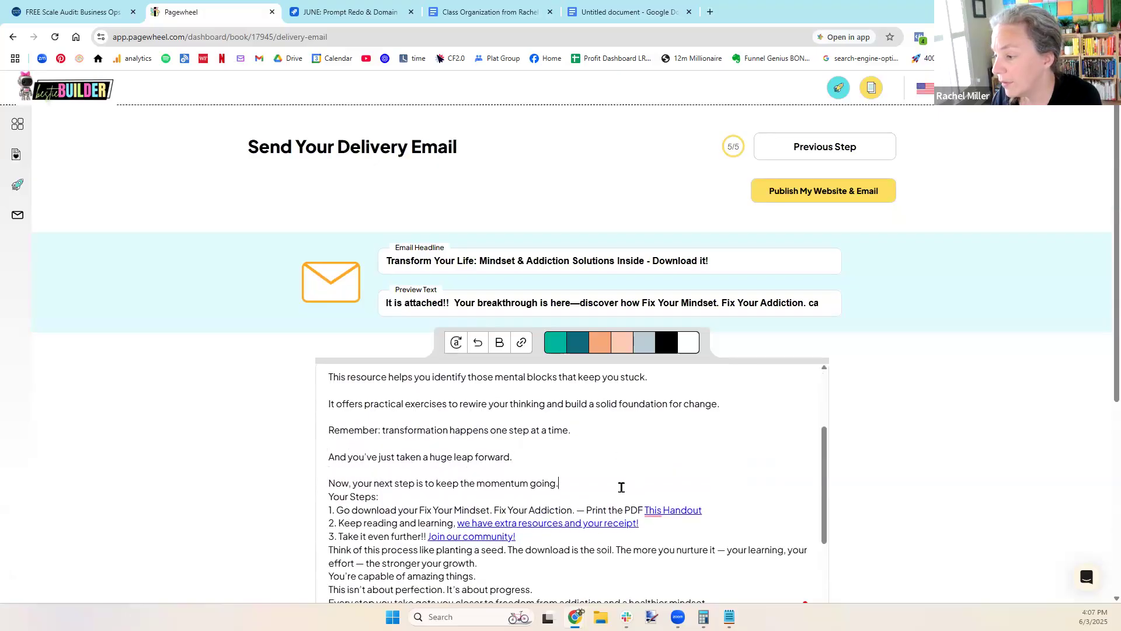
key(Return)
- Delete the email text from "Think of this process like planting a seed" through "You're capable of amazing things."
scroll(630, 432, down, 3)
drag(331, 418, 719, 446)
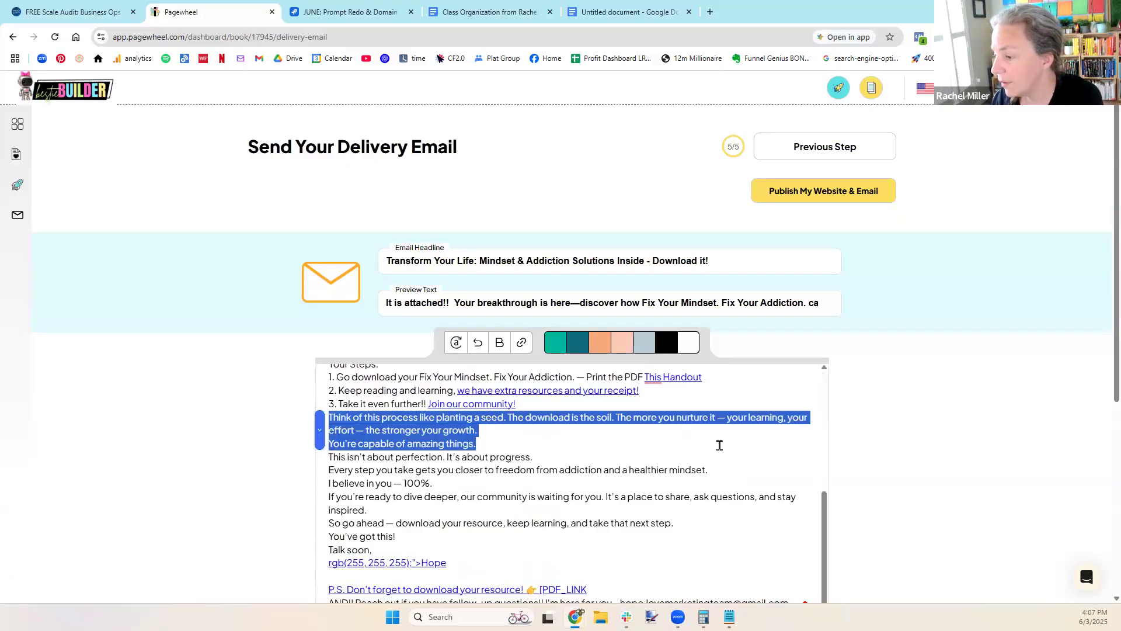
key(BackSpace)
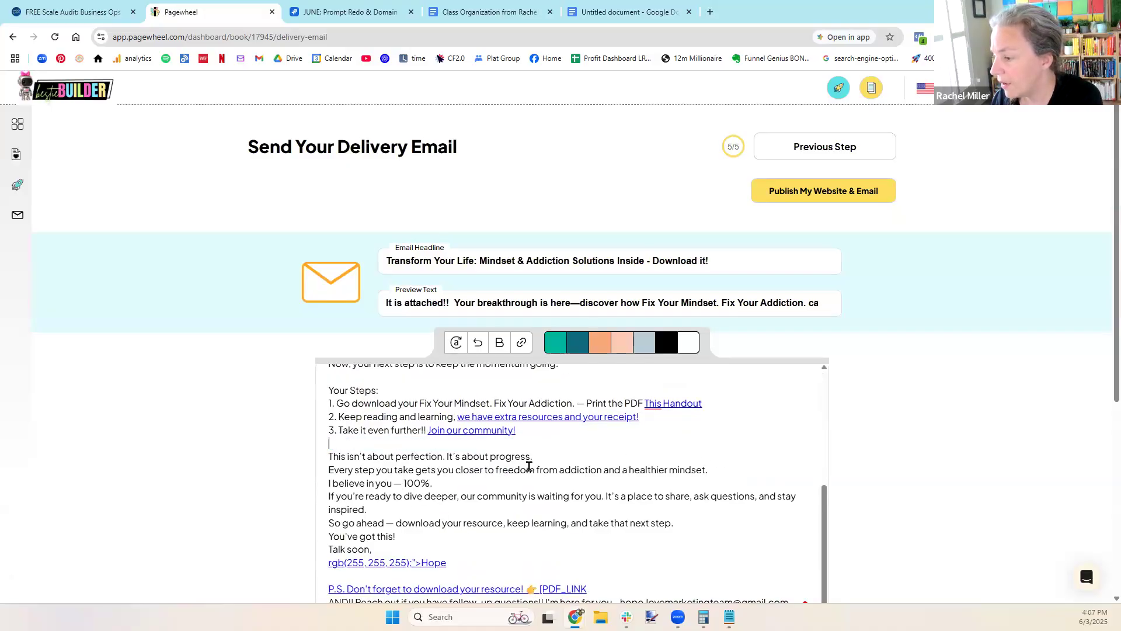
- Separate the email's lines from "It's about progress." to "100%." with blank lines, and delete the "If you're ready to dive deeper" and "So go ahead" sentences
key(Return)
click(710, 471)
key(Return)
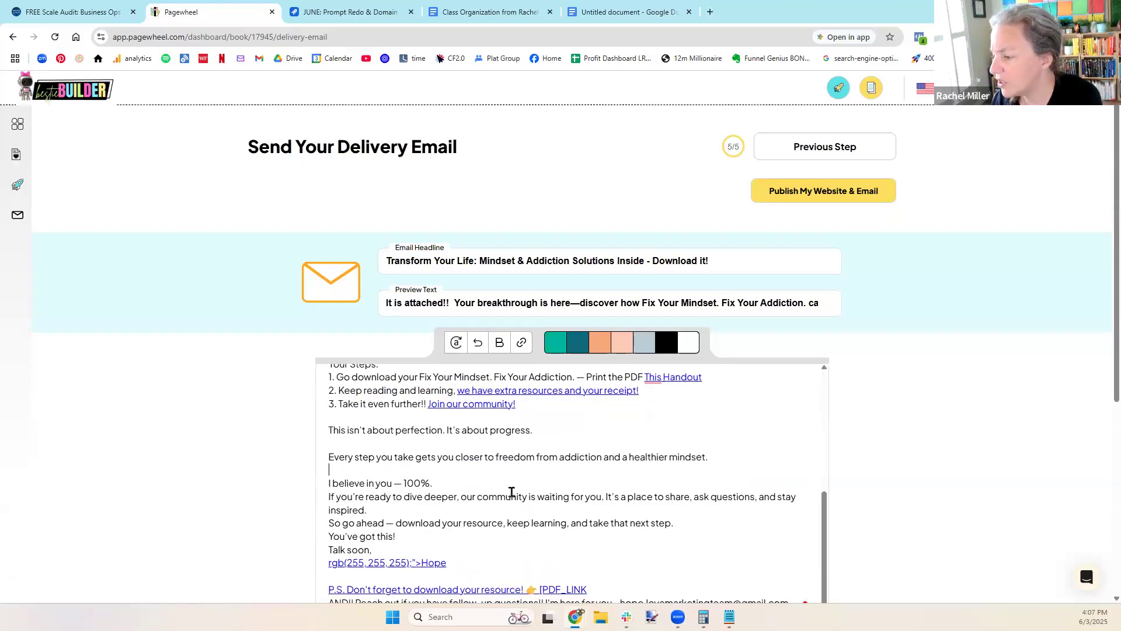
key(Return)
drag(328, 502, 697, 531)
key(BackSpace)
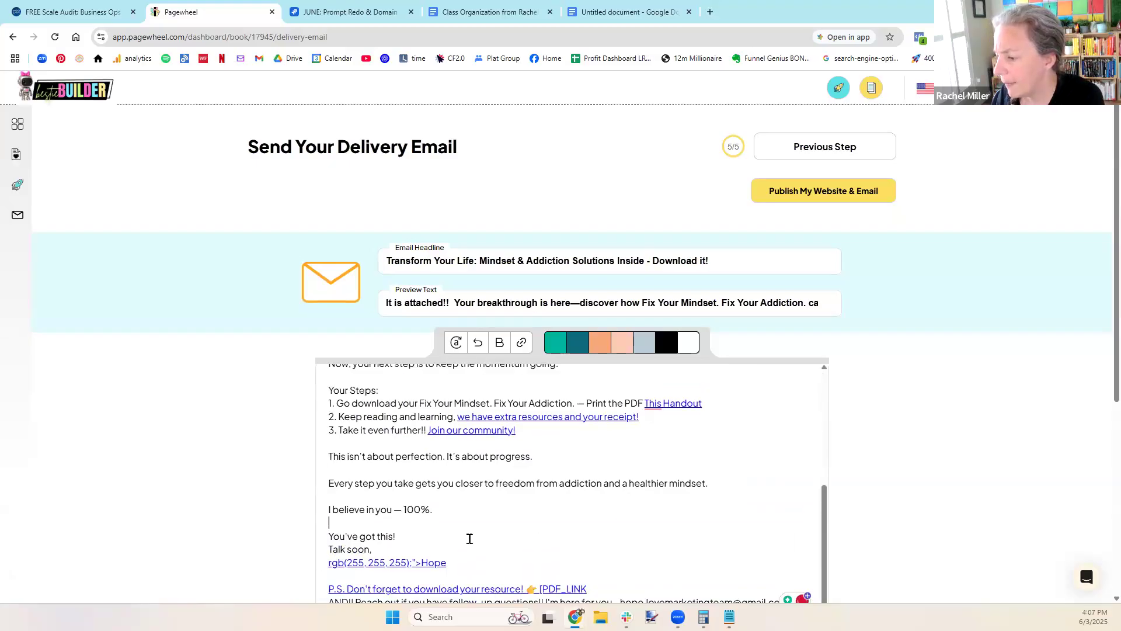
- Replace the garbled linked signature under "Talk soon," with the sender's first name in plain text and add blank lines before the P.S
scroll(486, 541, down, 2)
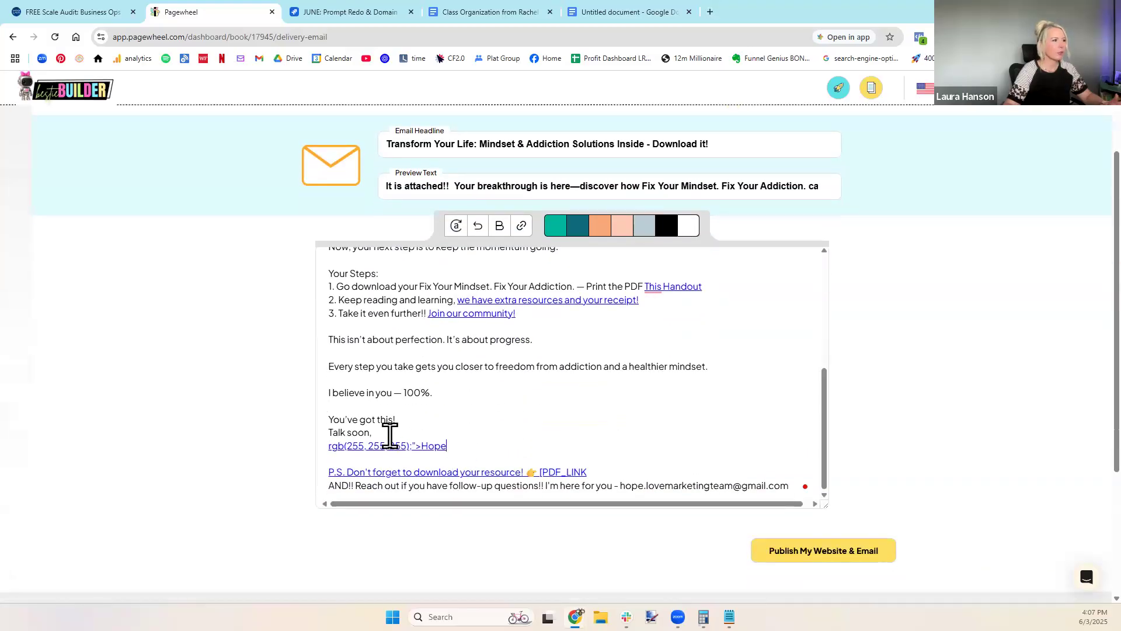
triple_click(461, 450)
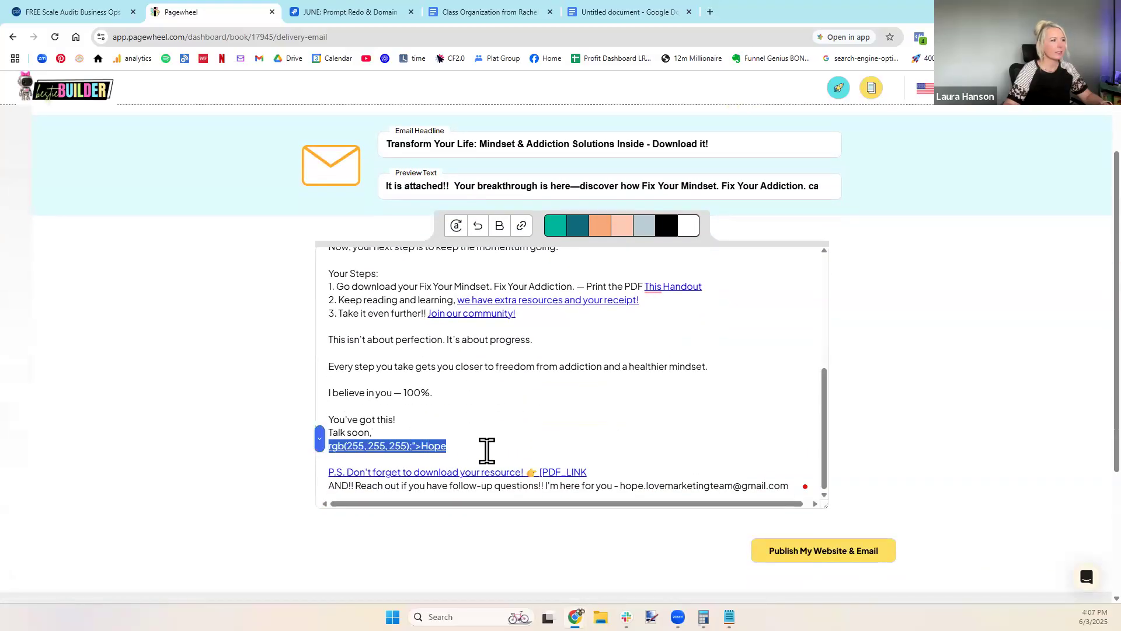
scroll(486, 449, up, 3)
scroll(467, 421, down, 4)
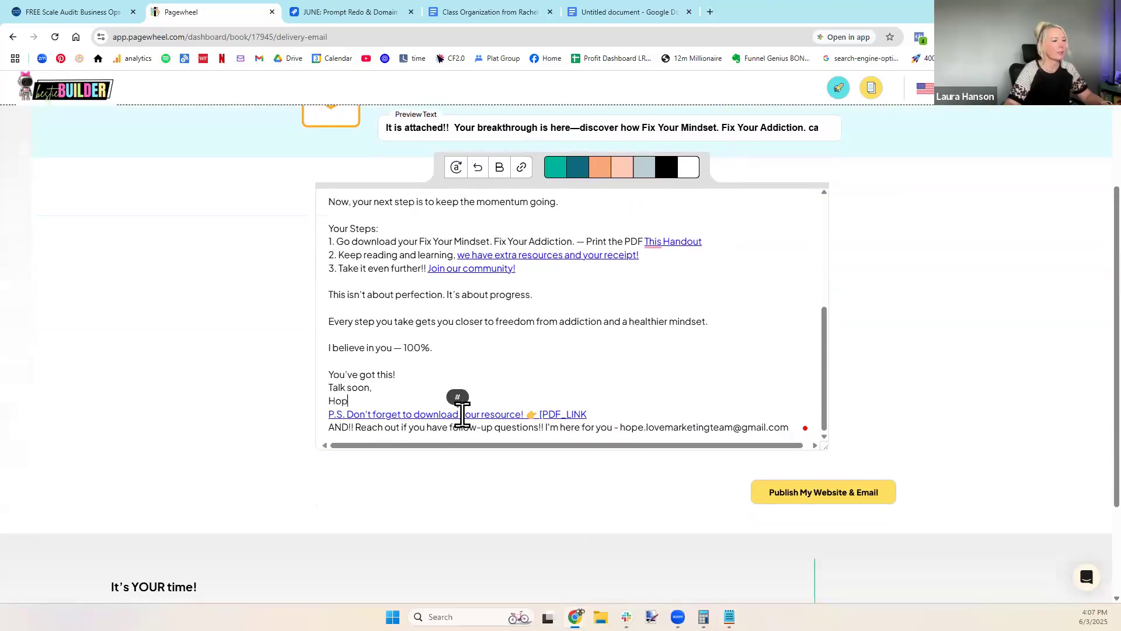
text(e.)
key(Return)
key(Return)
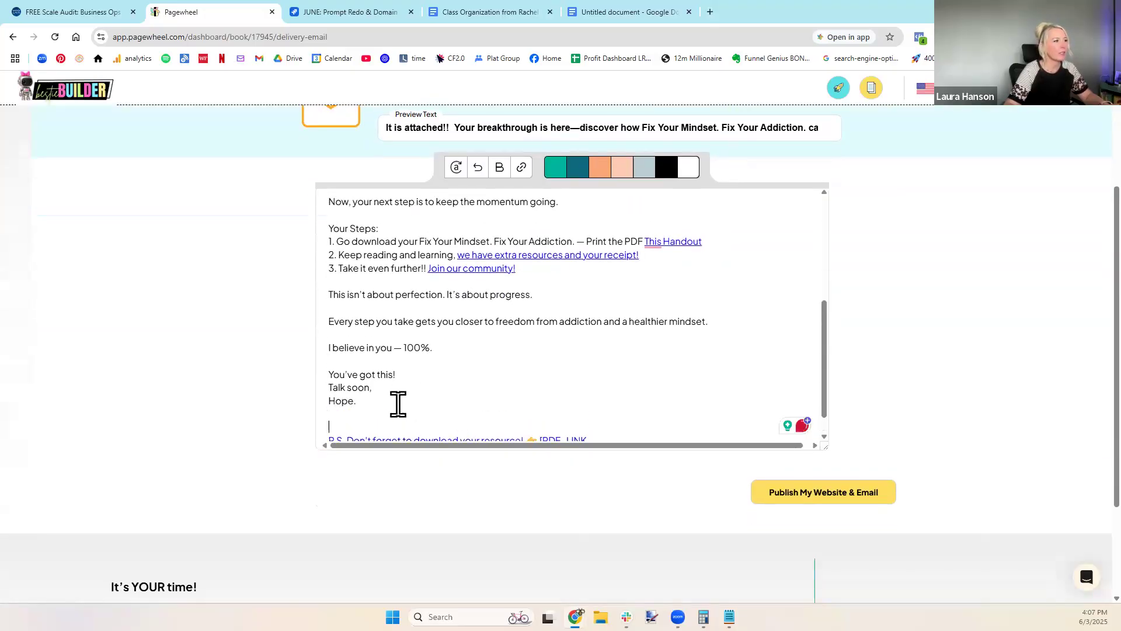
key(BackSpace)
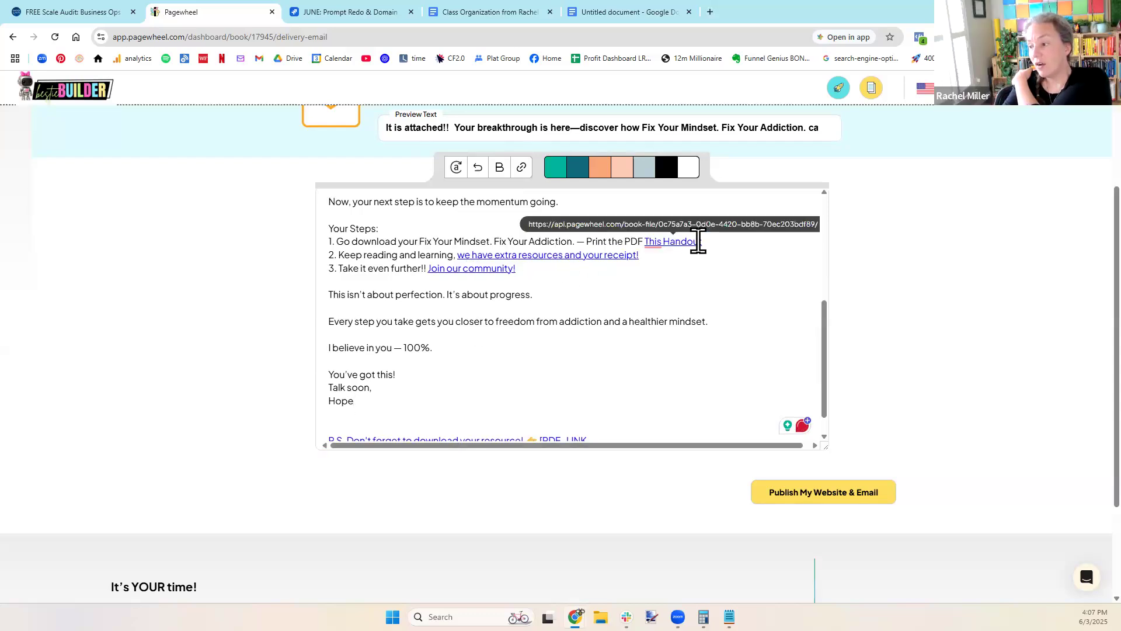
- Proceed to publish the website and email, and open the live sales page at its sign-up section
click(816, 491)
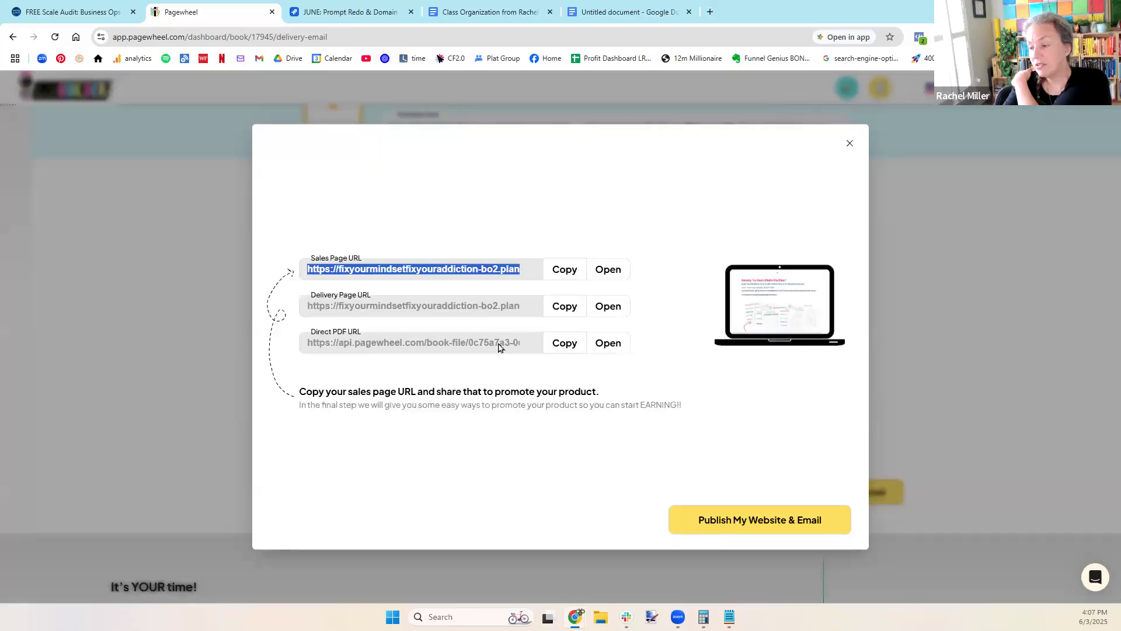
click(608, 270)
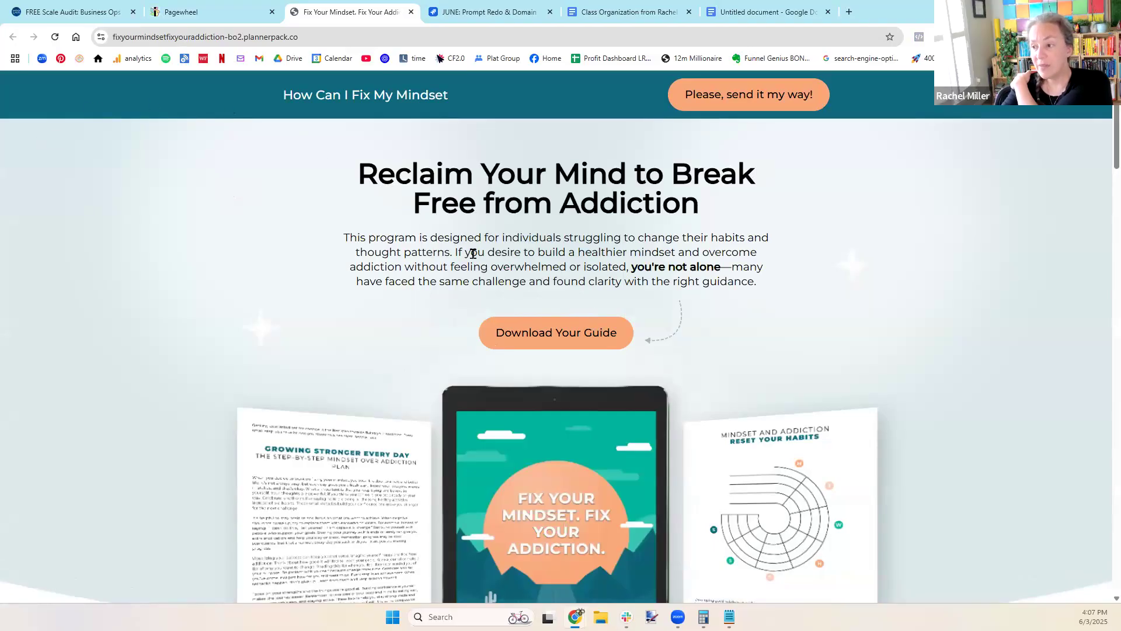
click(734, 103)
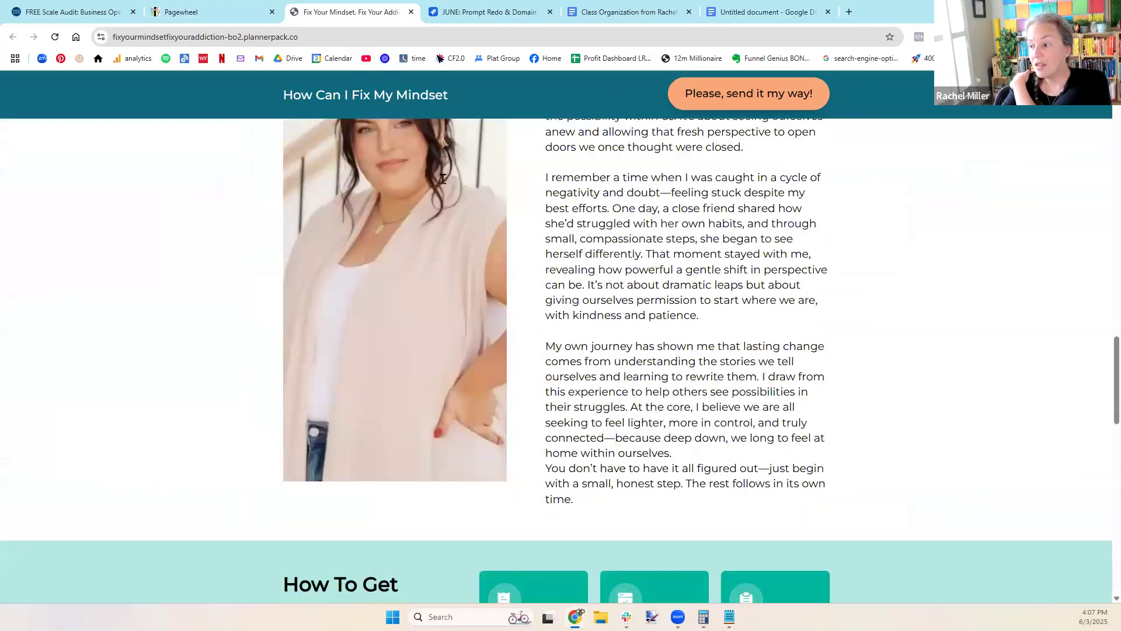
- Fill in the sign-up form with a saved set of contact details and submit it
click(444, 216)
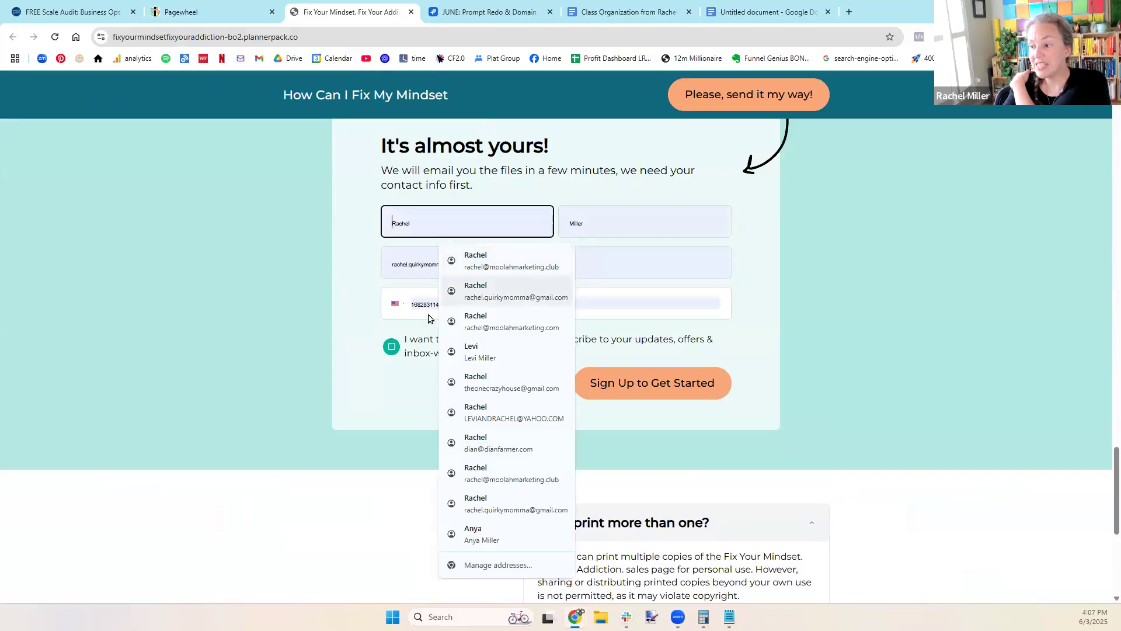
click(502, 291)
click(645, 386)
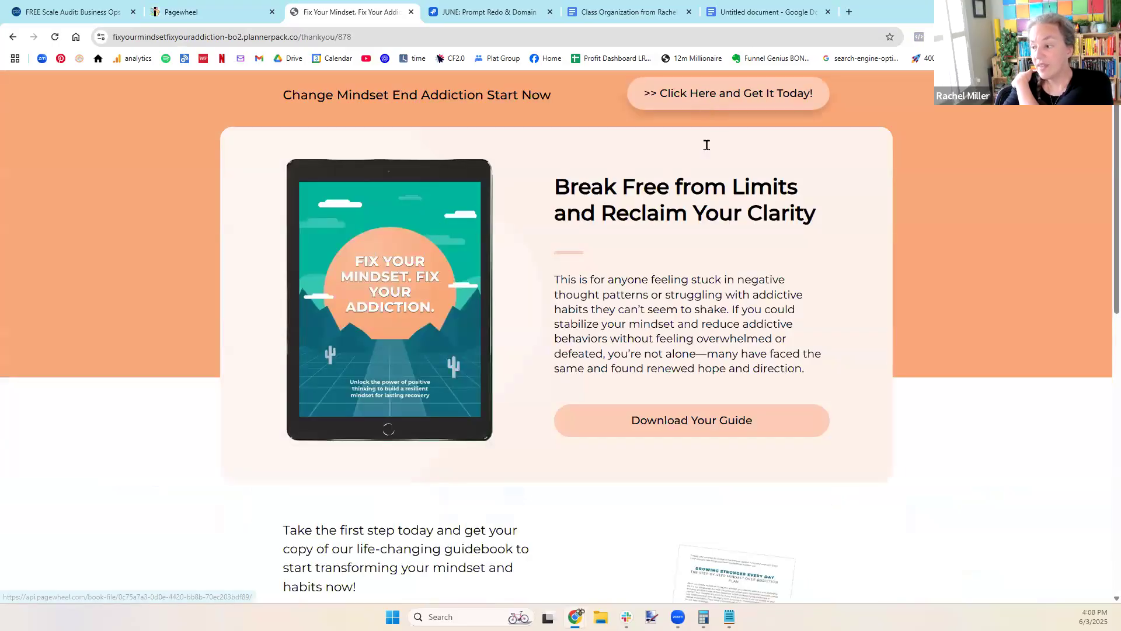
- Open the guide PDF from the thank-you page and look through its pages up to the "Transform Your Mindset" worksheet
click(644, 421)
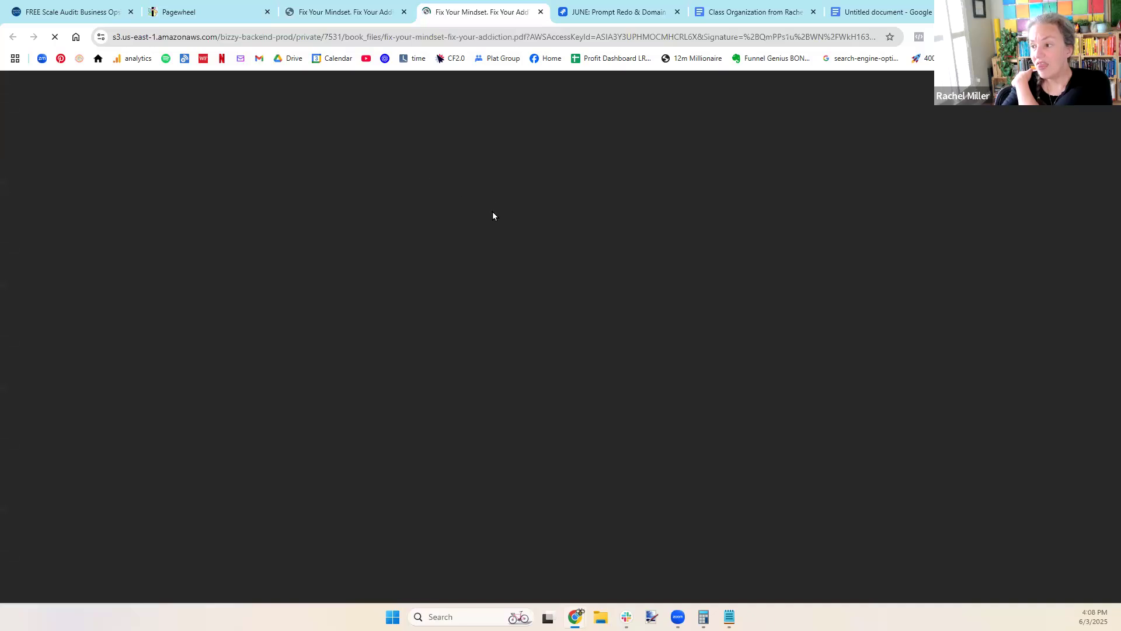
scroll(478, 239, down, 15)
scroll(479, 235, down, 12)
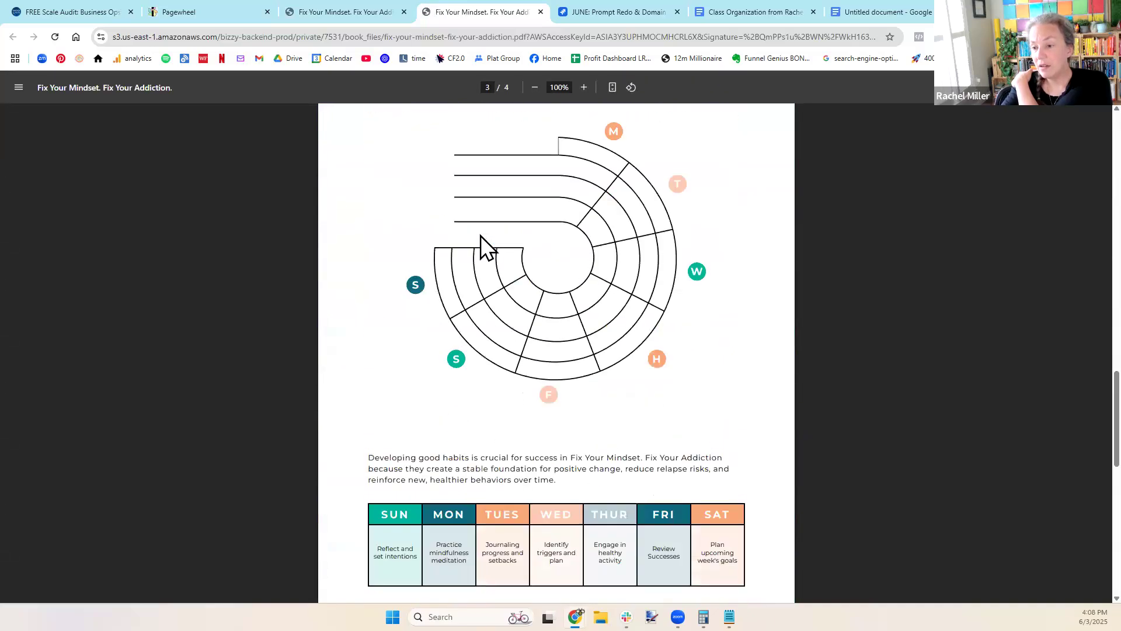
scroll(482, 236, down, 4)
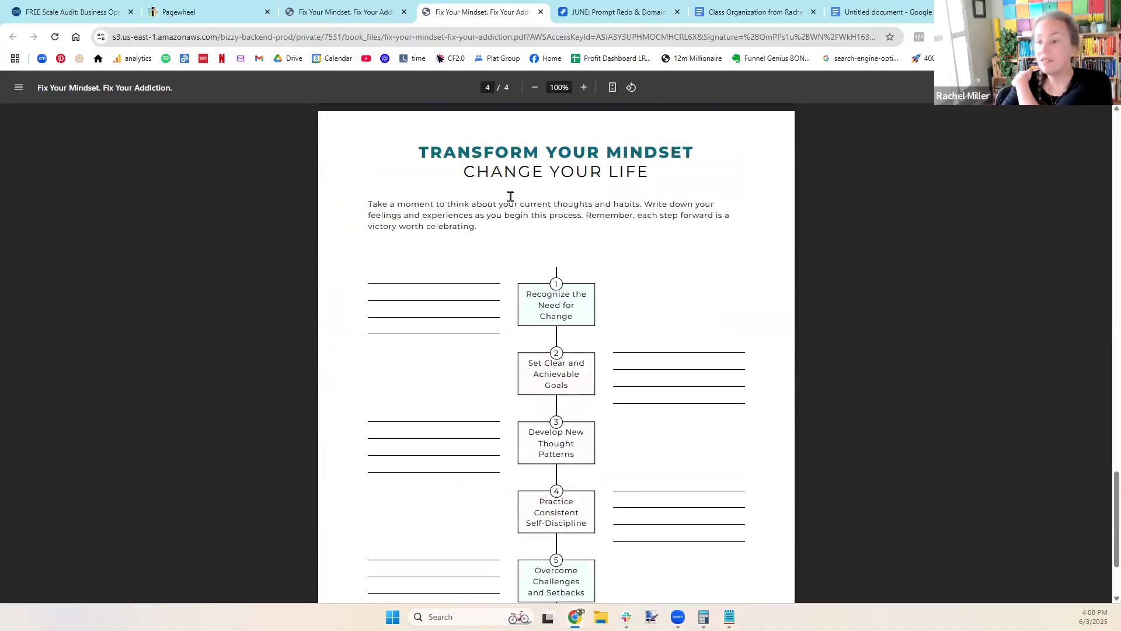
- Open Gmail in a new tab and check the delivered "Transform Your Life" email among the promotions
right_click(259, 63)
click(291, 74)
click(876, 15)
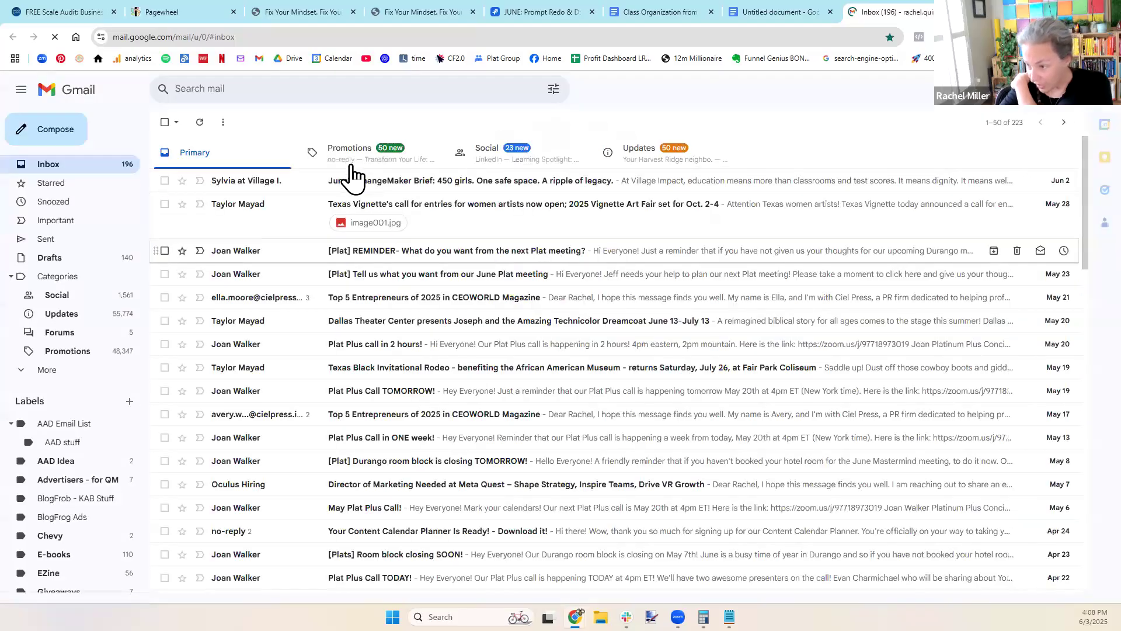
click(349, 159)
click(368, 181)
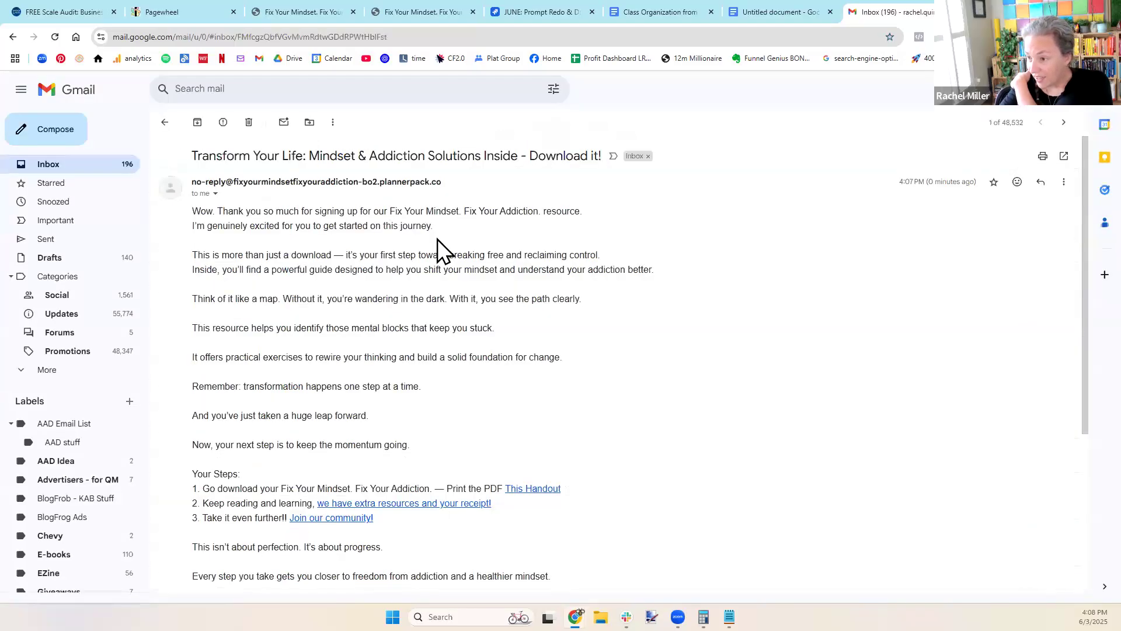
drag(311, 155, 599, 156)
click(412, 323)
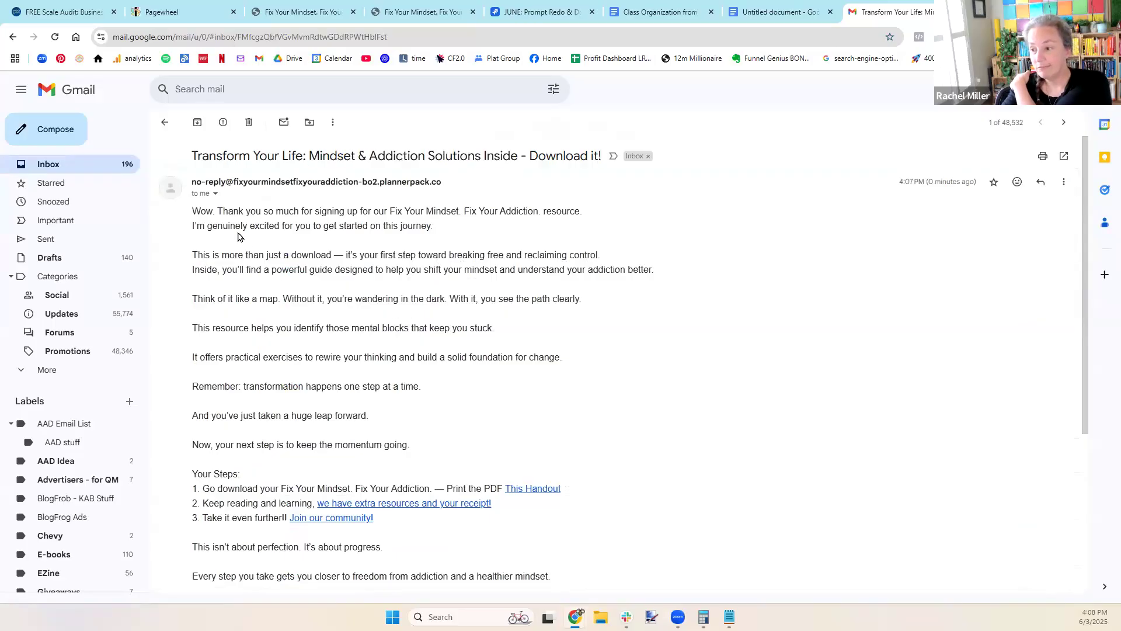
- Open the "This Handout" link from the steps listed in the delivered email
scroll(361, 349, down, 1)
click(546, 439)
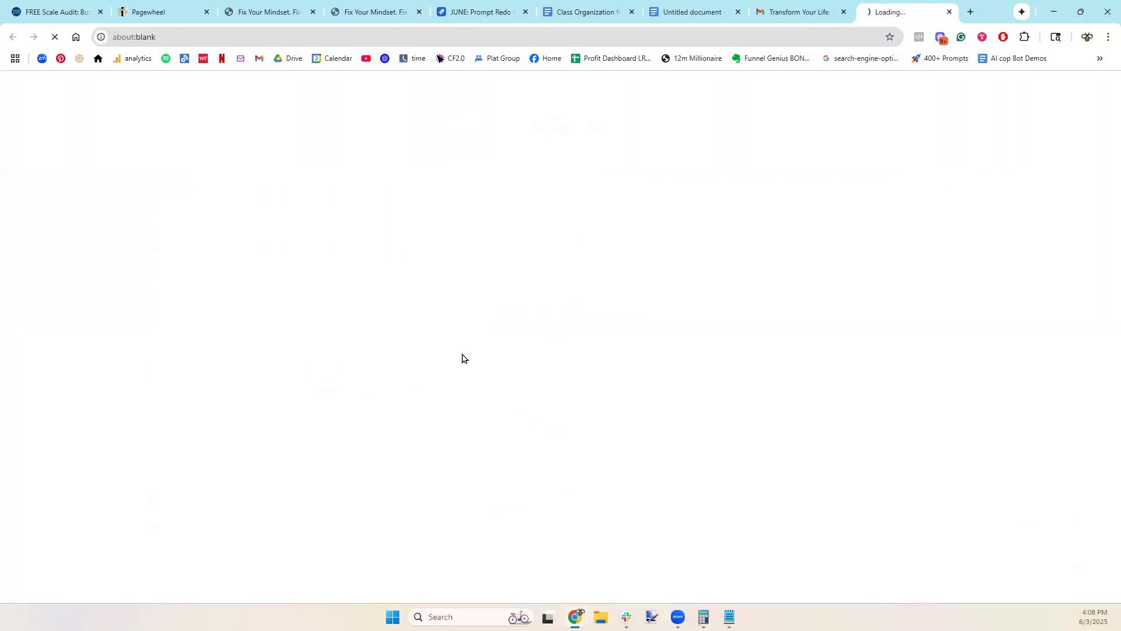
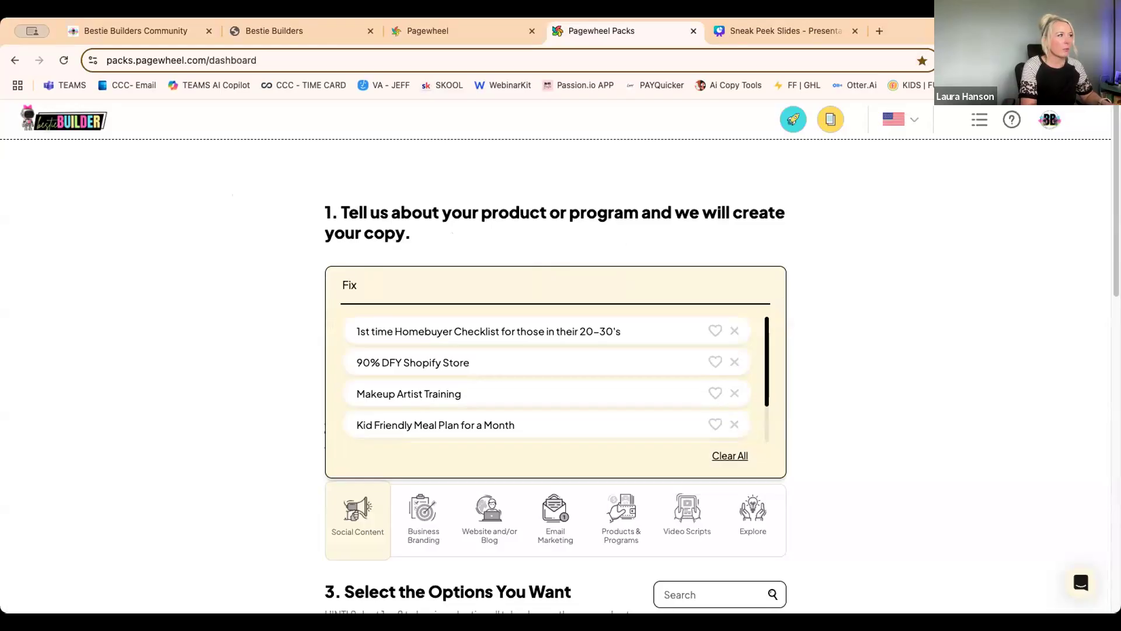
- In Pagewheel Packs, describe the product as "Fix Your Mindset, Fix Your Addiction."
text(Min)
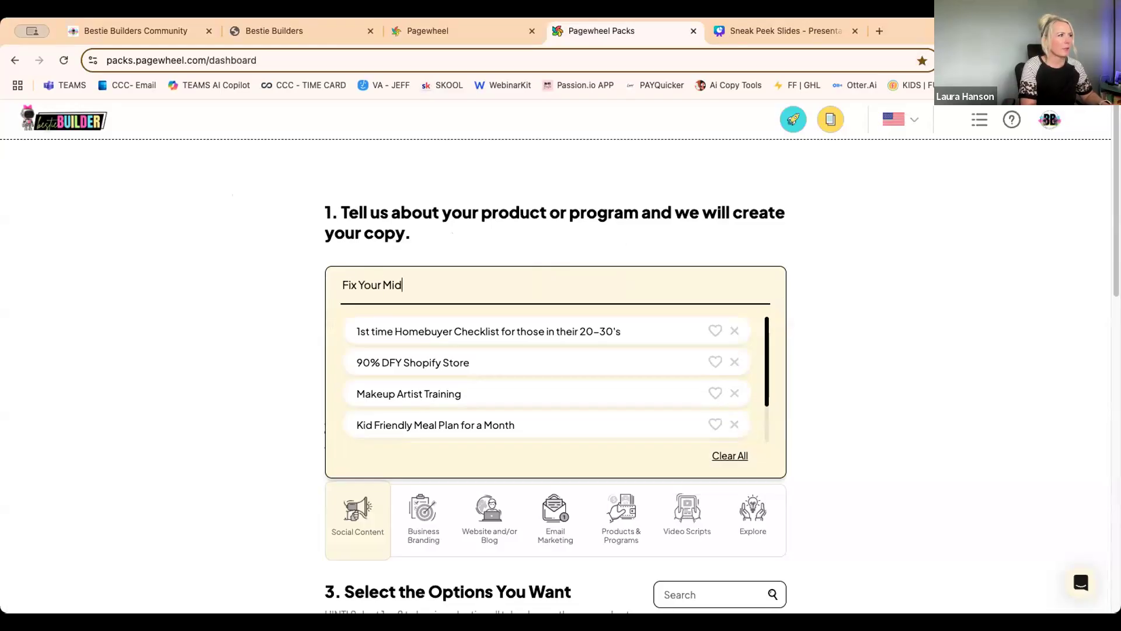
text(d)
key(BackSpace)
text(ndset, Fix )
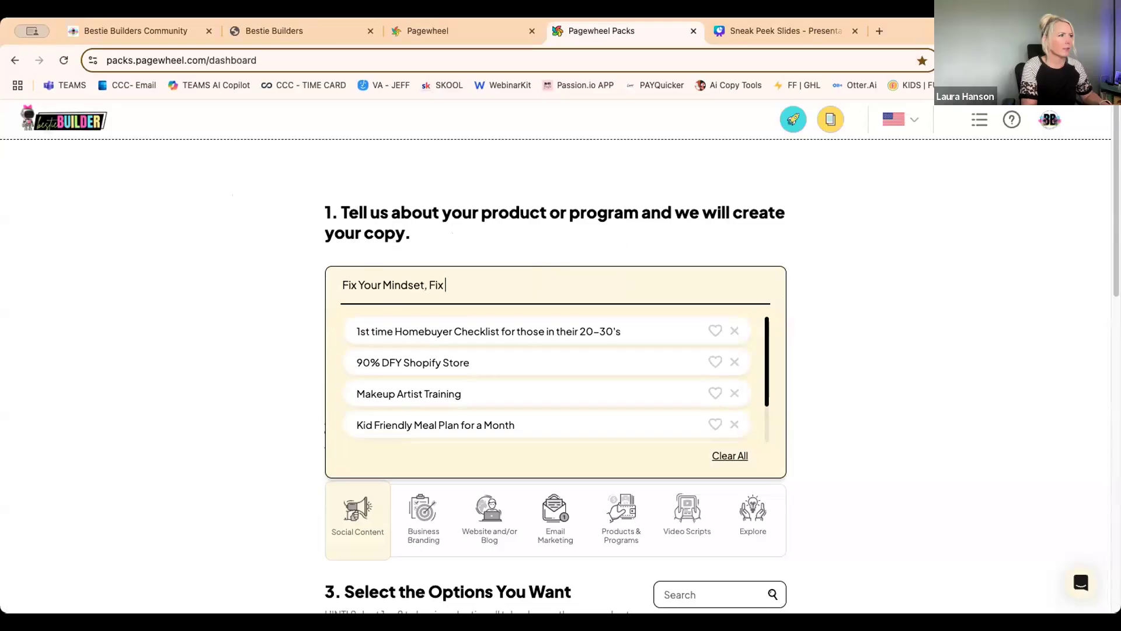
text(Your Addiction.)
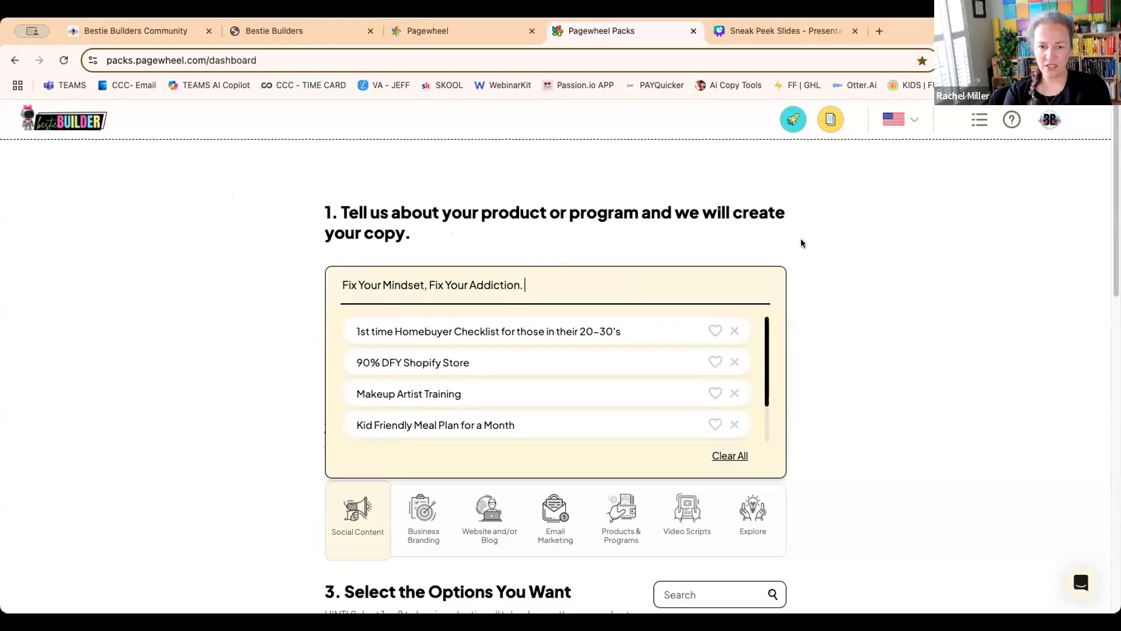
click(864, 310)
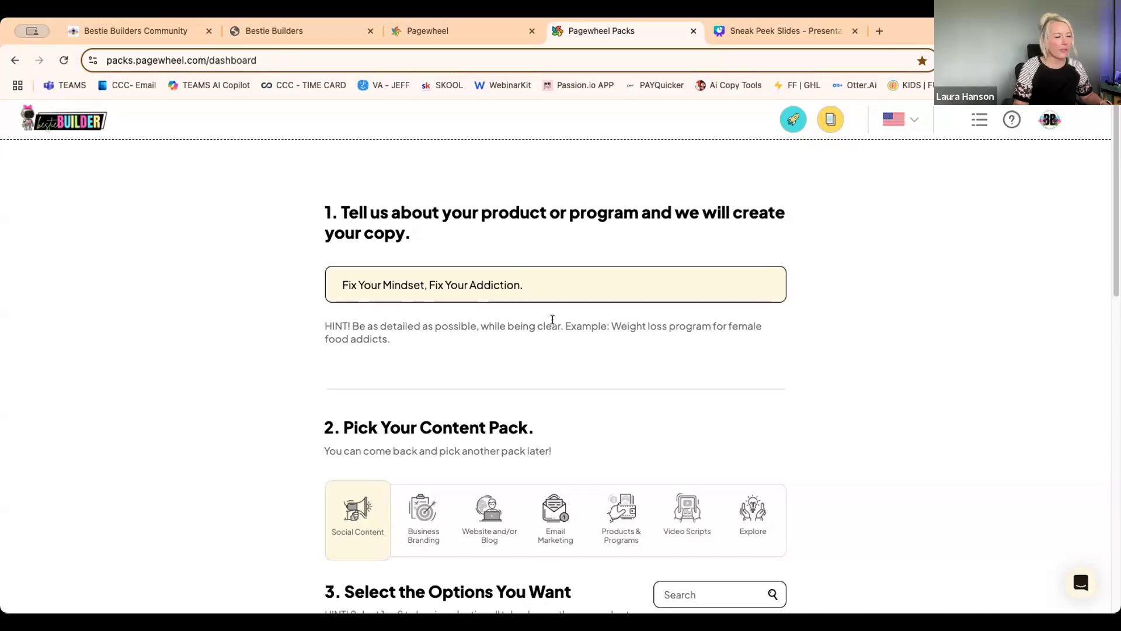
- Look through the options of the Business Branding, Website and/or Blog, Email Marketing, and Products & Programs content packs
scroll(949, 384, down, 5)
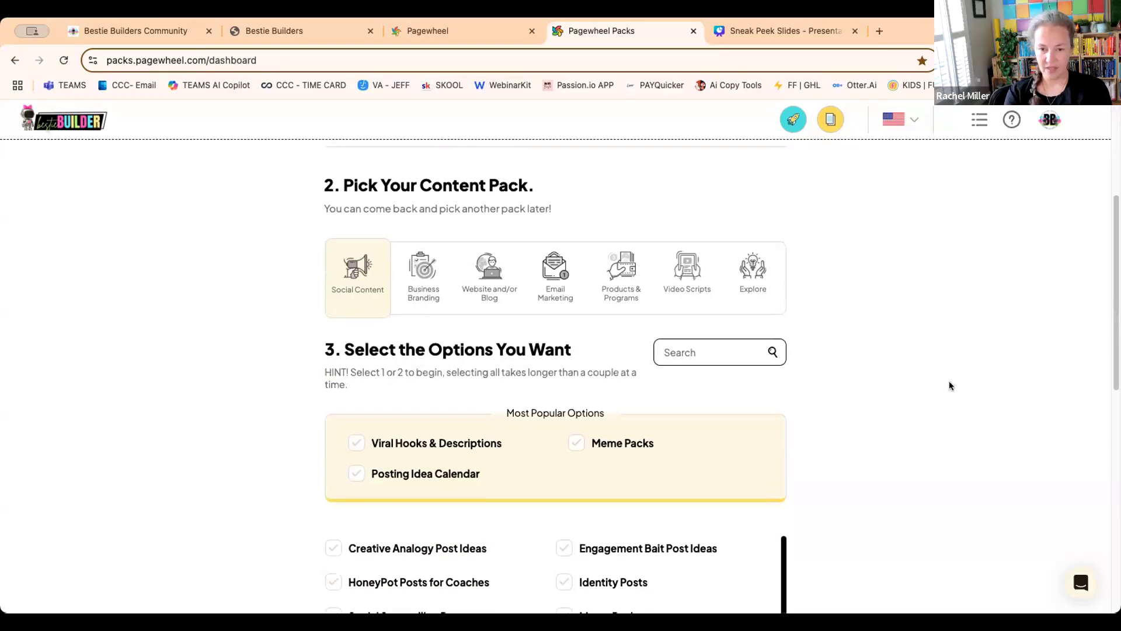
scroll(949, 380, up, 2)
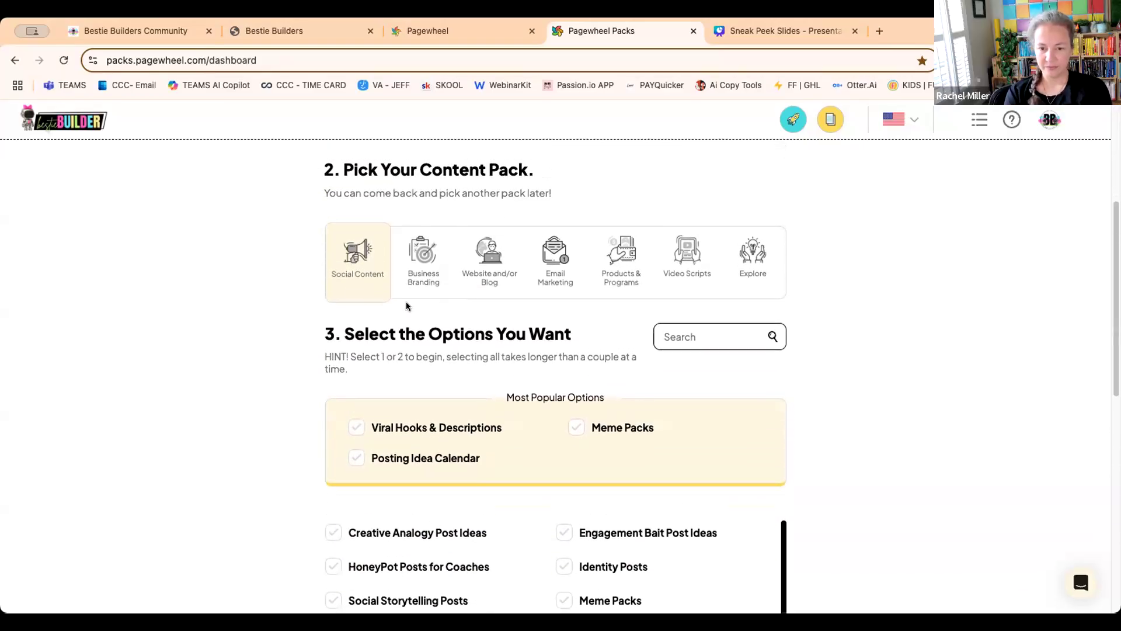
click(420, 285)
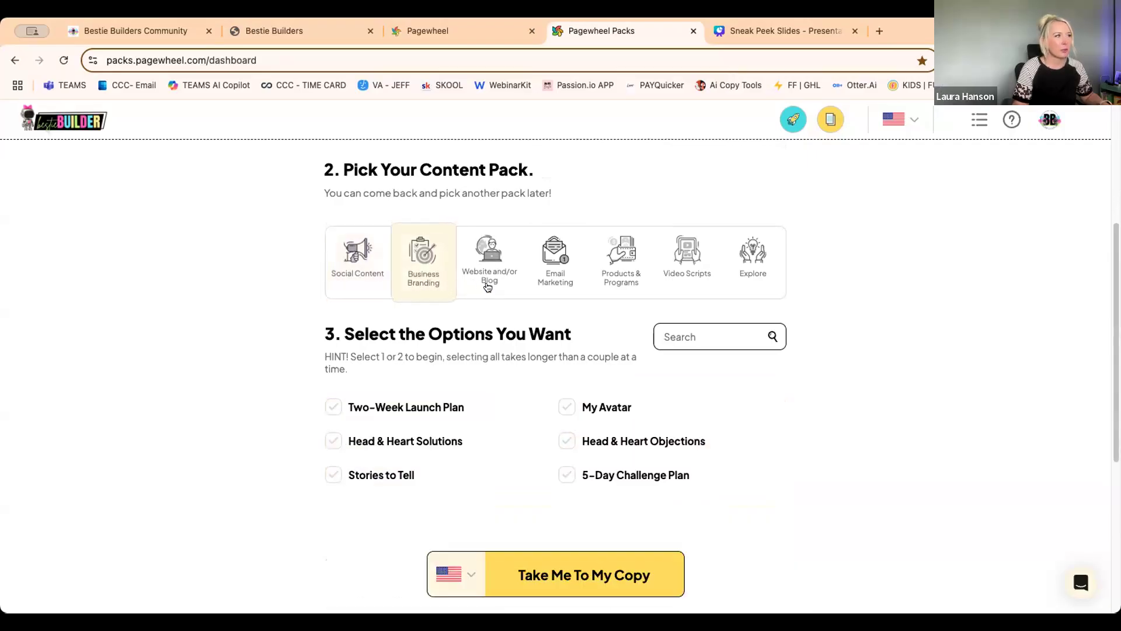
click(487, 286)
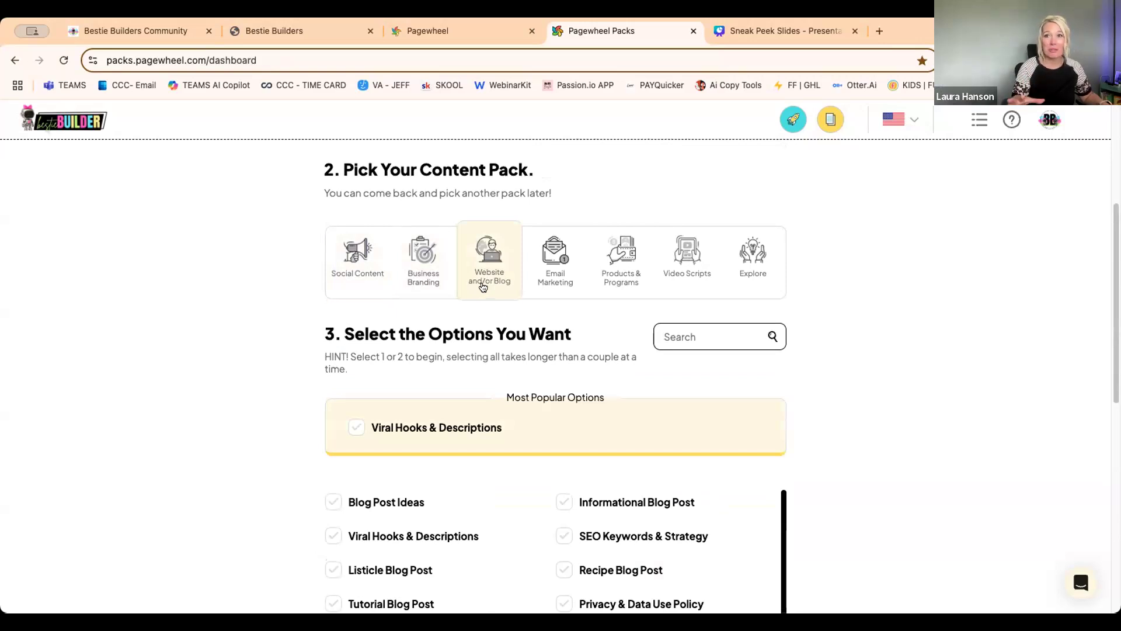
click(558, 283)
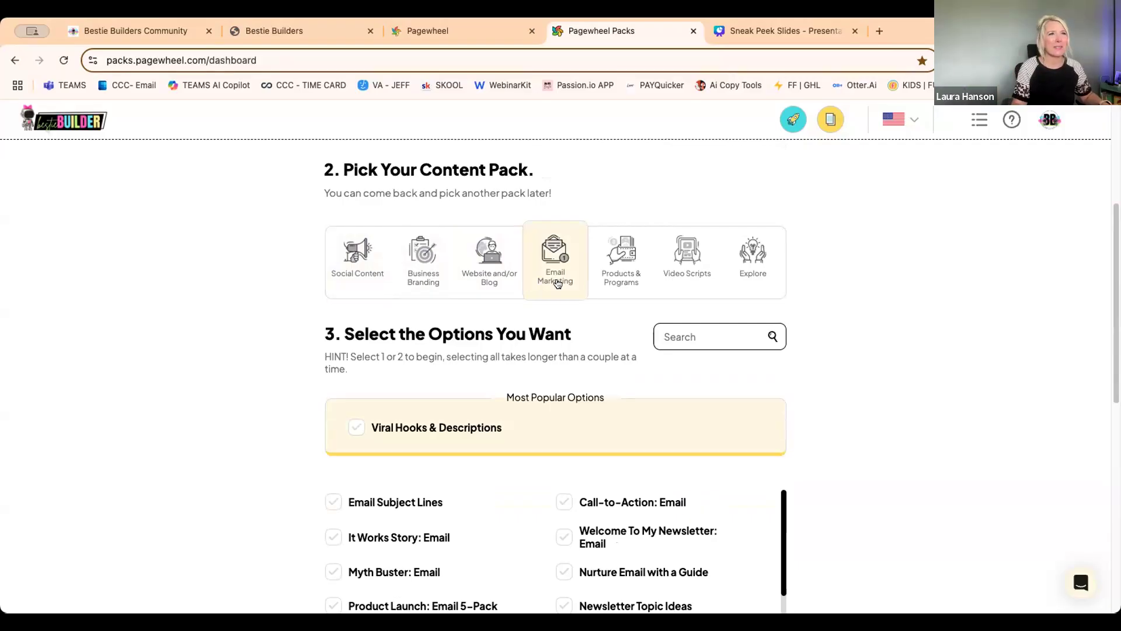
click(595, 289)
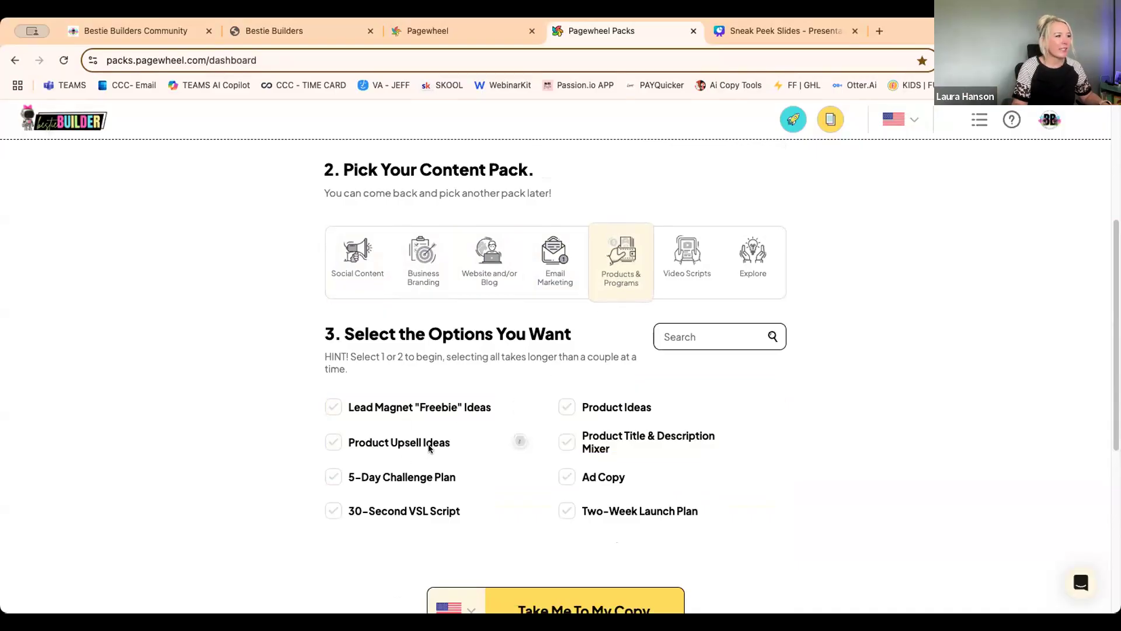
- Return to the Social Content pack and select Social Storytelling Posts
click(357, 259)
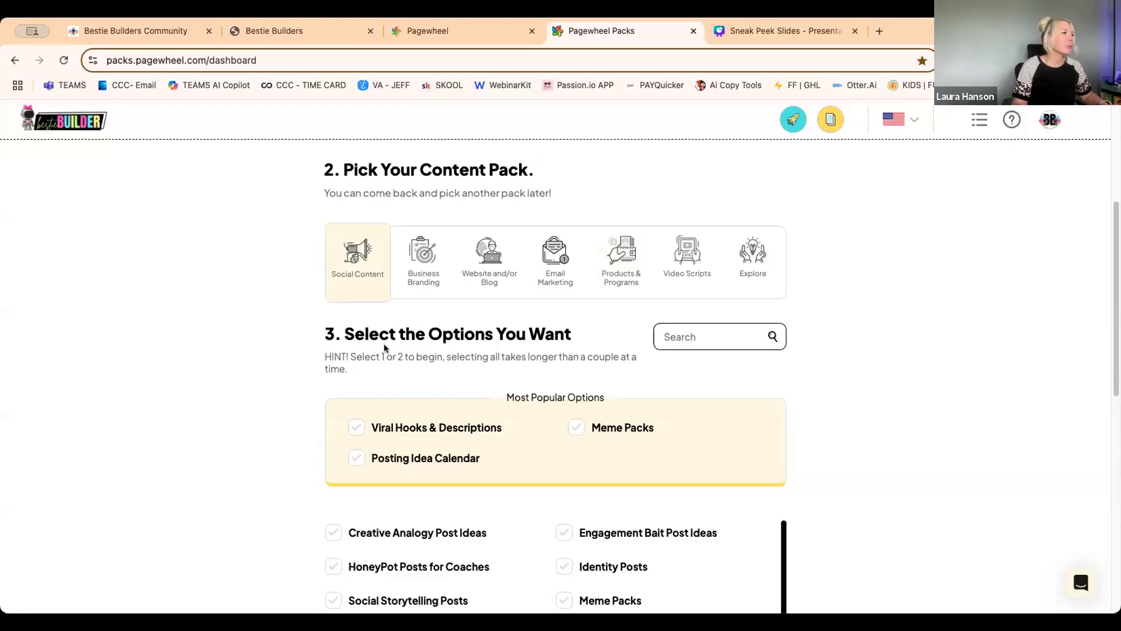
scroll(443, 380, down, 3)
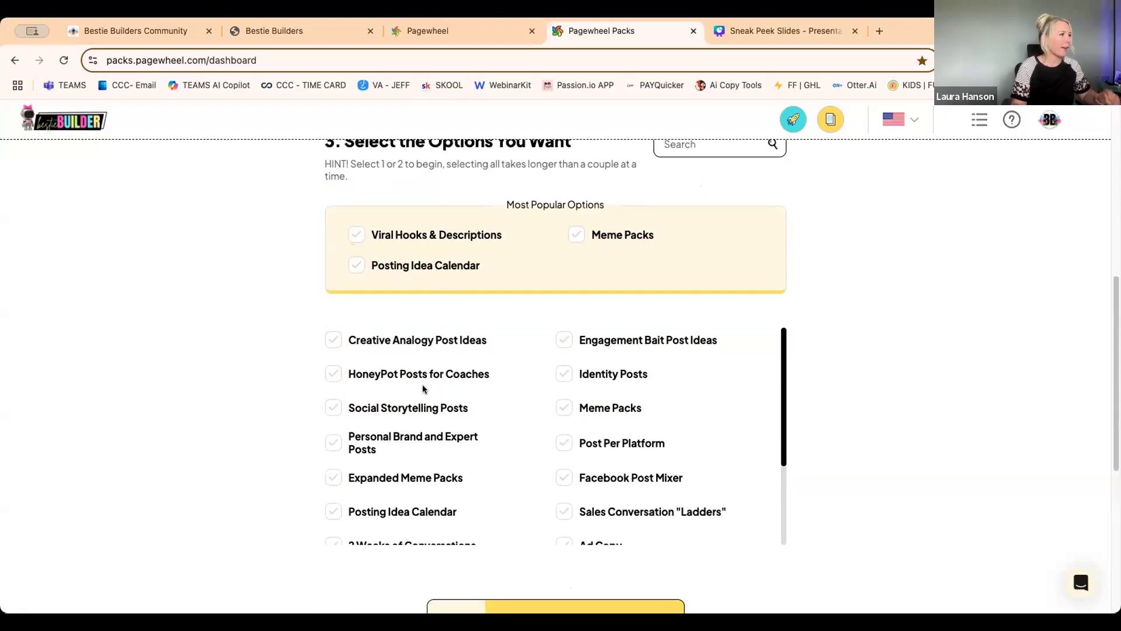
scroll(336, 404, down, 1)
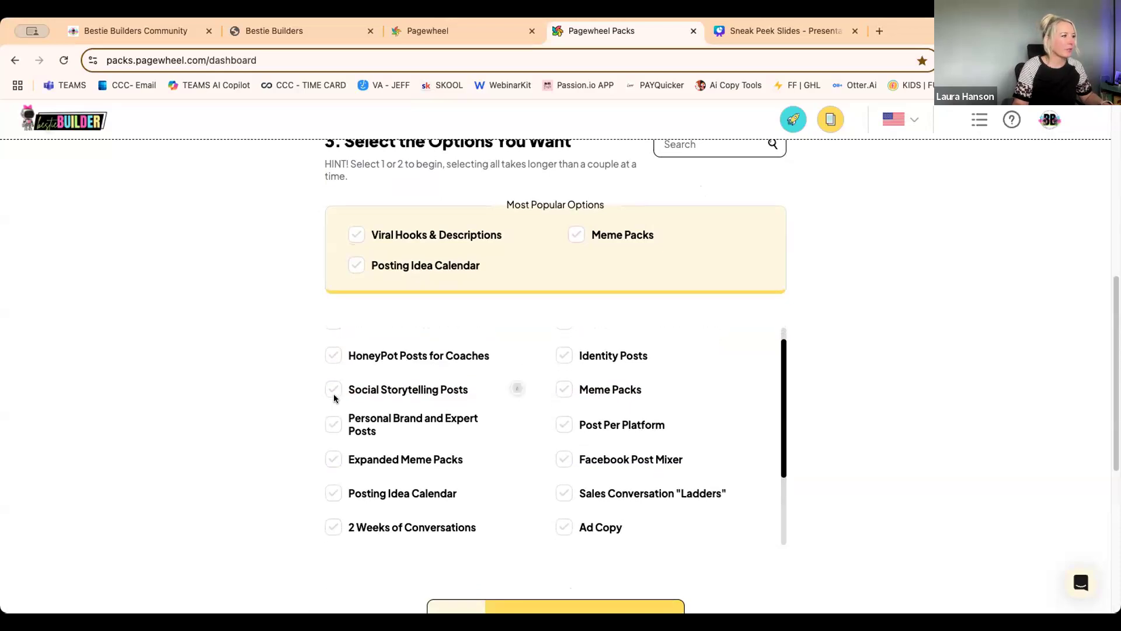
click(333, 391)
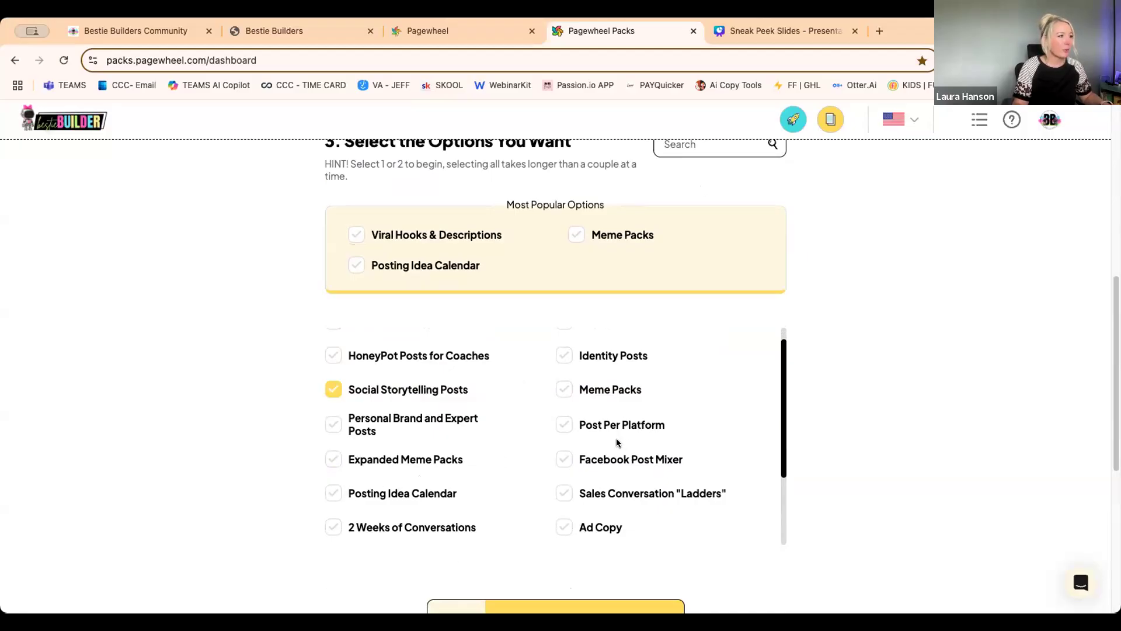
- Add Posting Idea Calendar and Interactive Post Ideas to the Social Content selections
scroll(616, 439, up, 3)
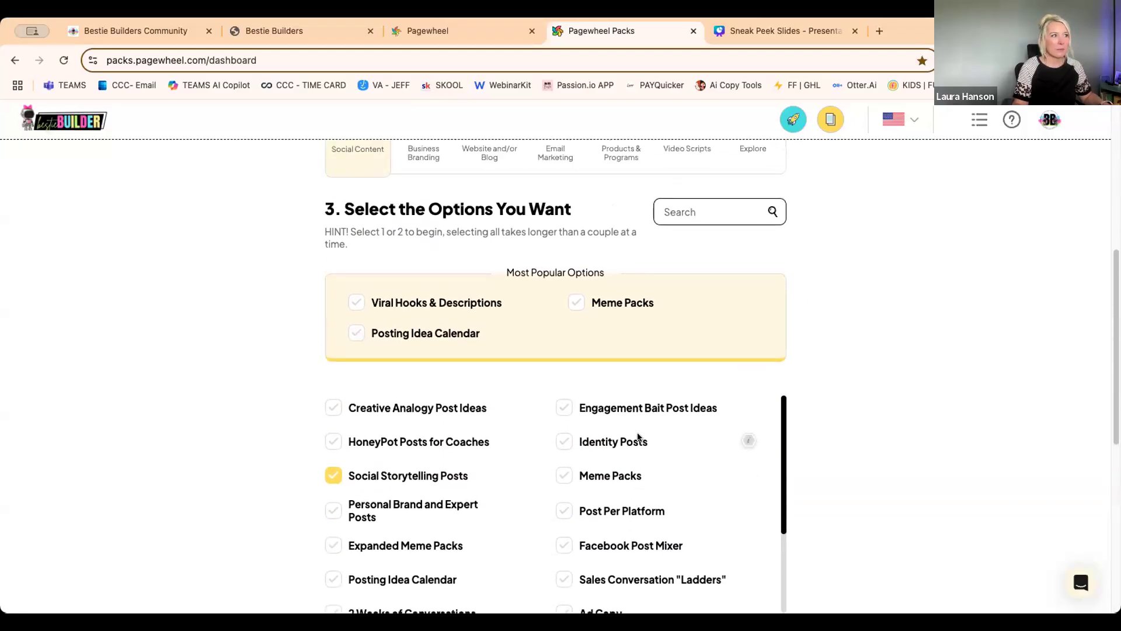
scroll(653, 438, down, 2)
scroll(653, 438, up, 2)
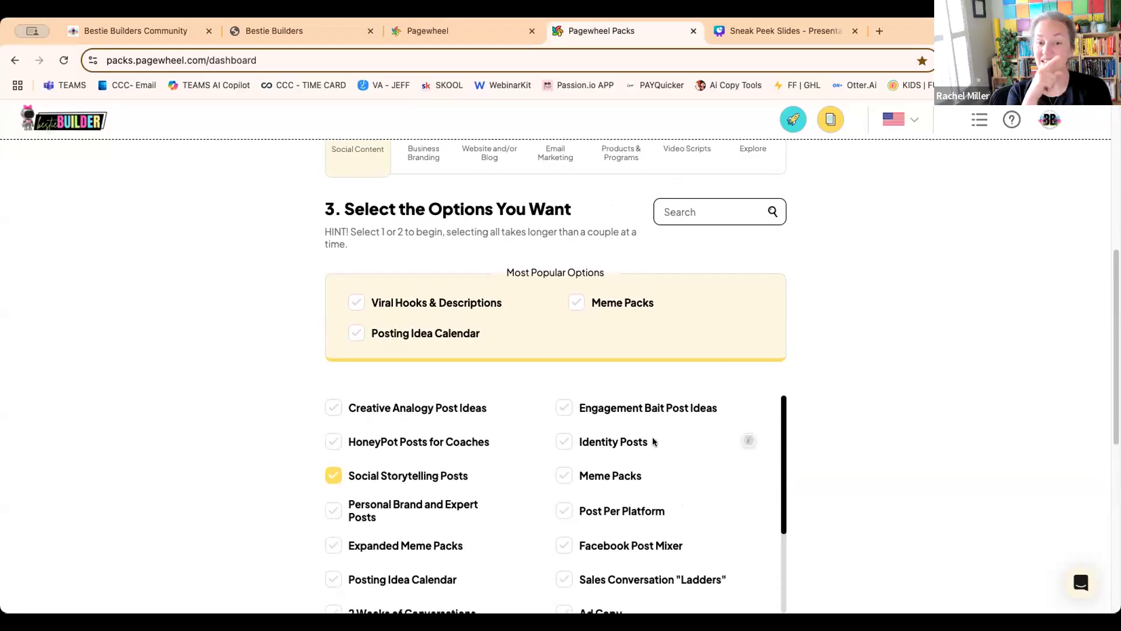
scroll(653, 438, down, 1)
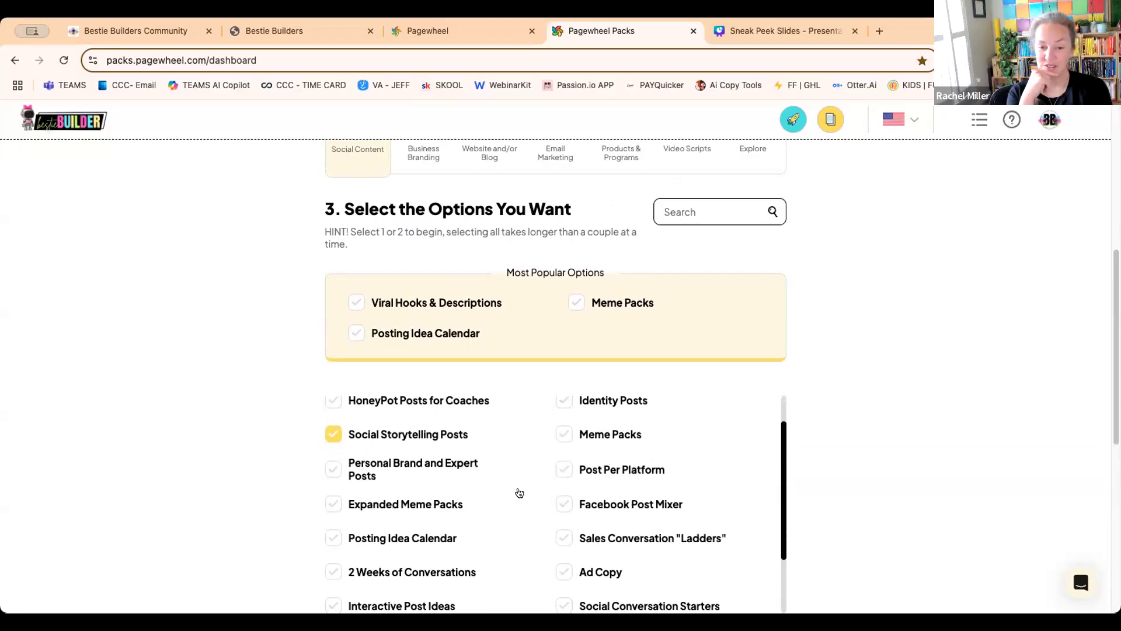
scroll(528, 491, up, 1)
scroll(516, 490, down, 1)
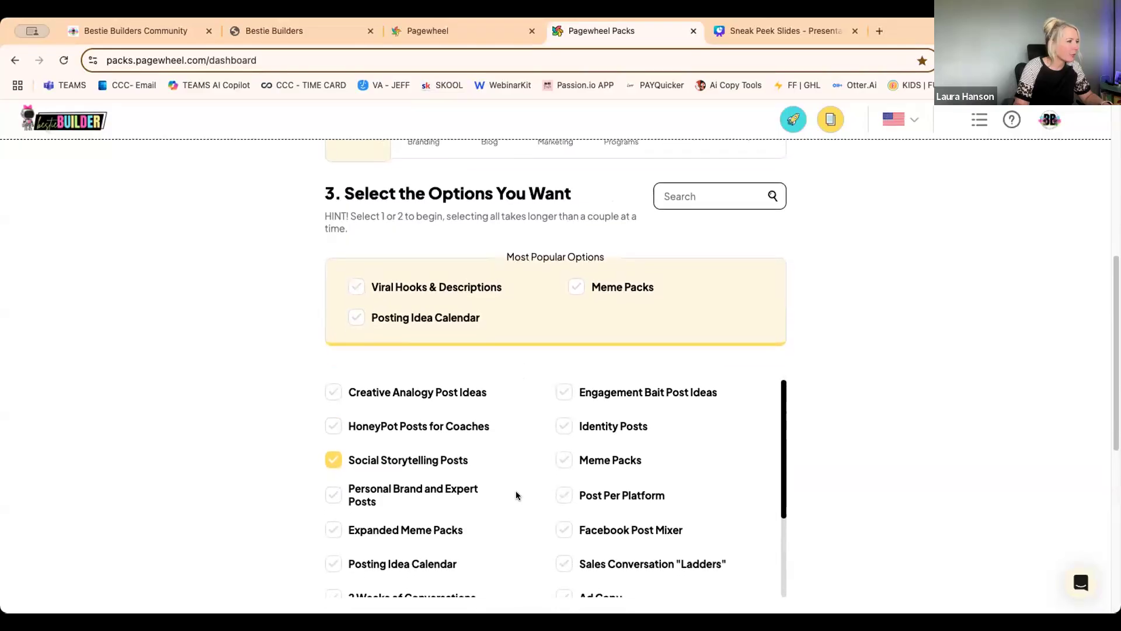
scroll(516, 495, down, 2)
click(332, 485)
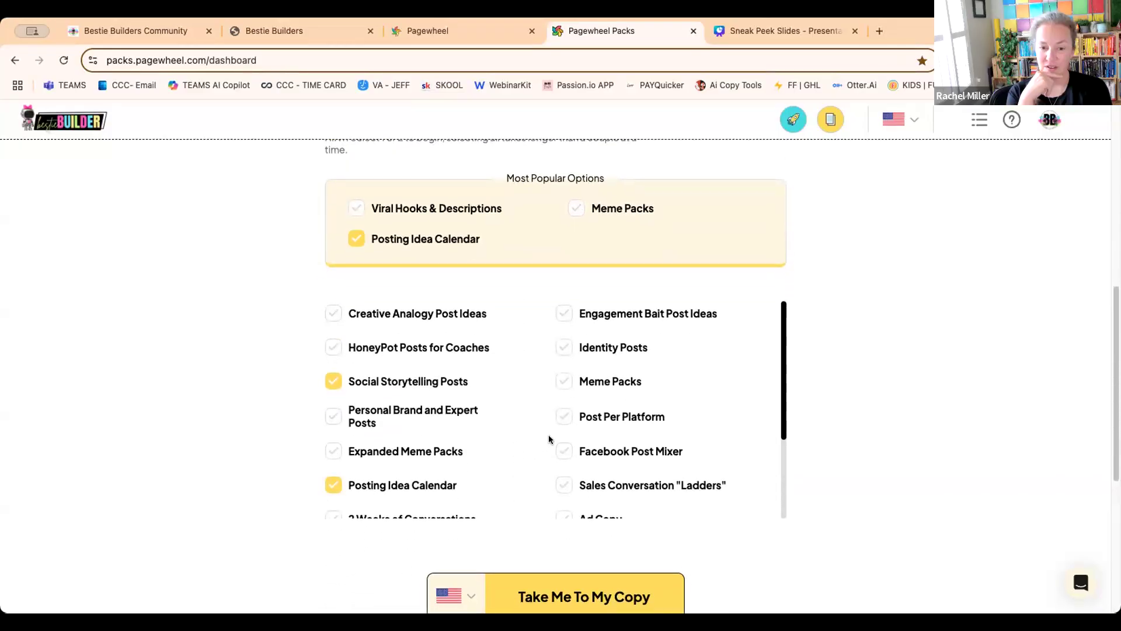
scroll(545, 435, down, 4)
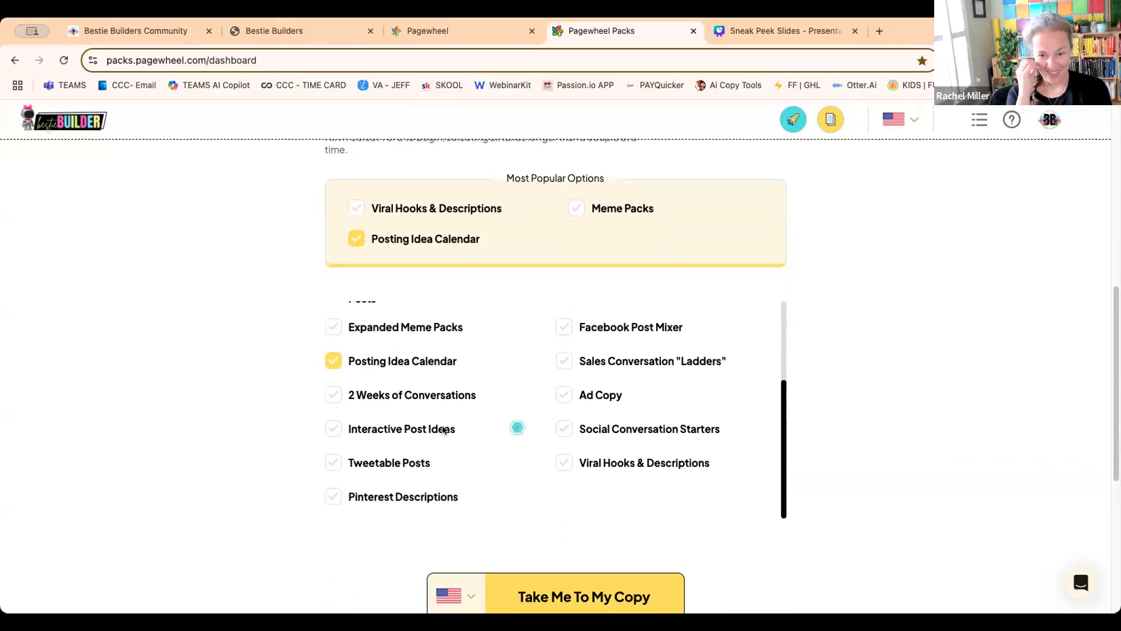
click(333, 428)
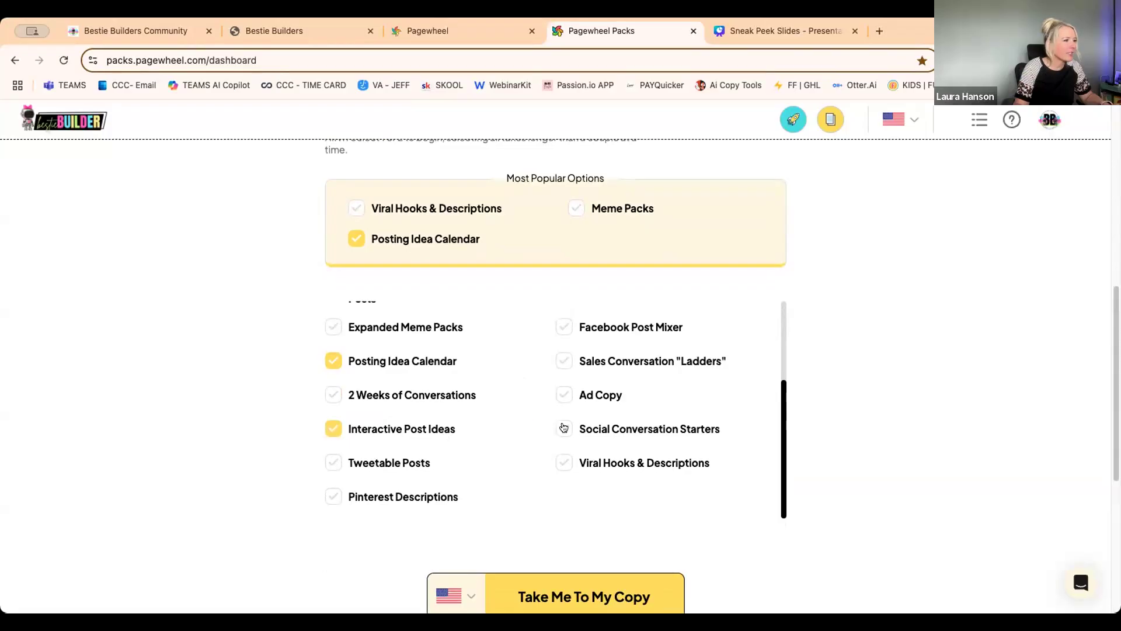
- Select Head & Heart Objections from the Business Branding pack
scroll(749, 428, up, 2)
scroll(811, 394, up, 4)
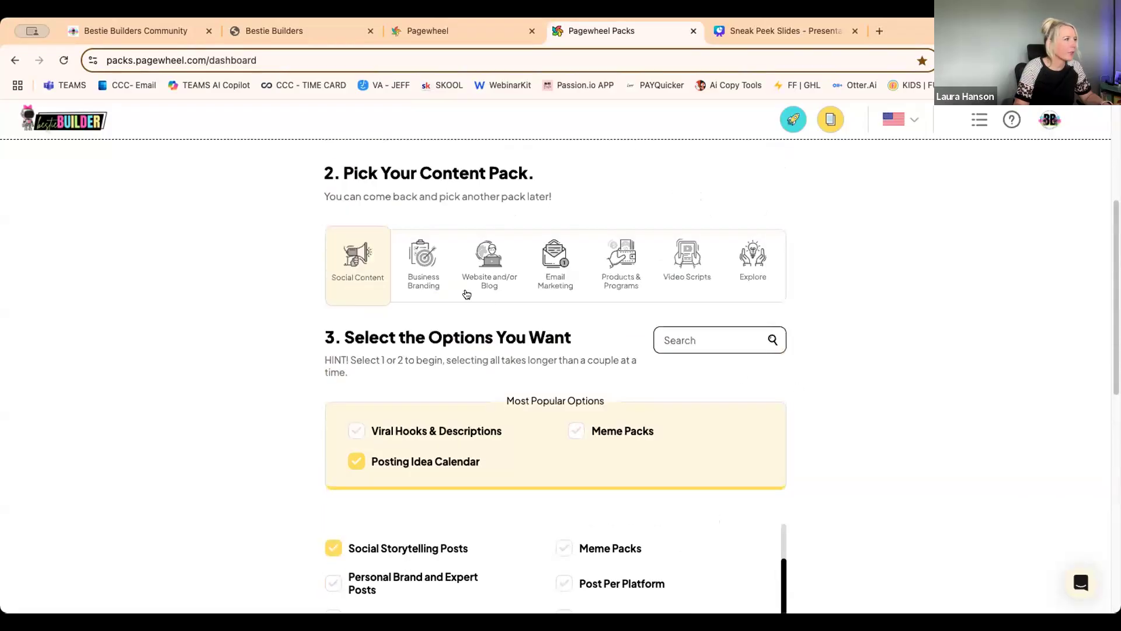
click(423, 263)
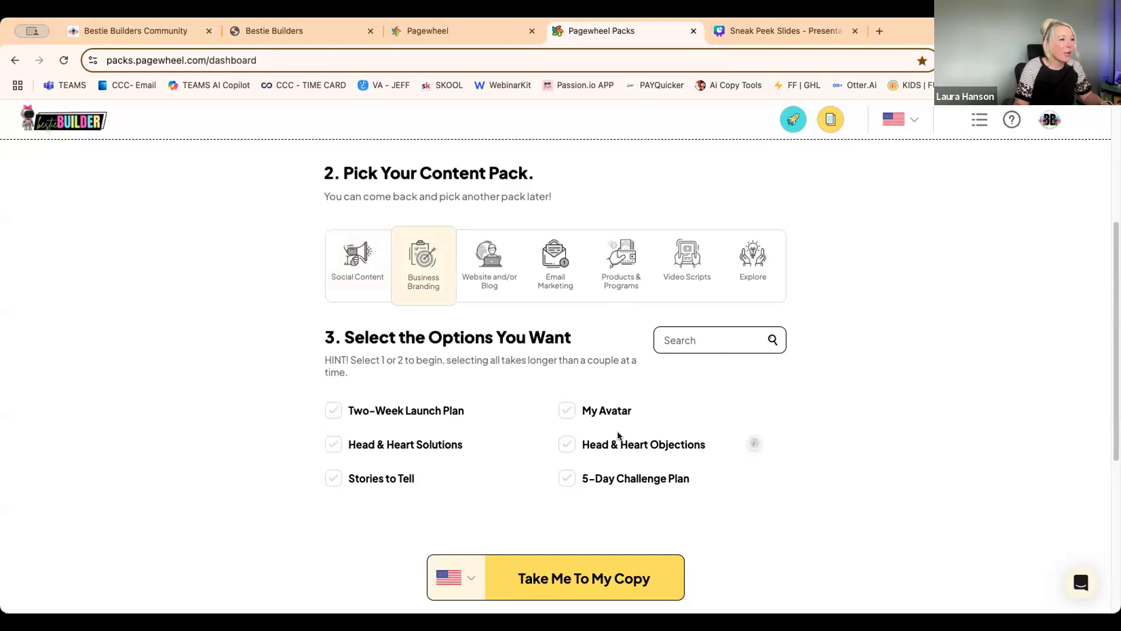
click(567, 445)
- Select SEO Keywords & Strategy from the Website and/or Blog pack
click(488, 271)
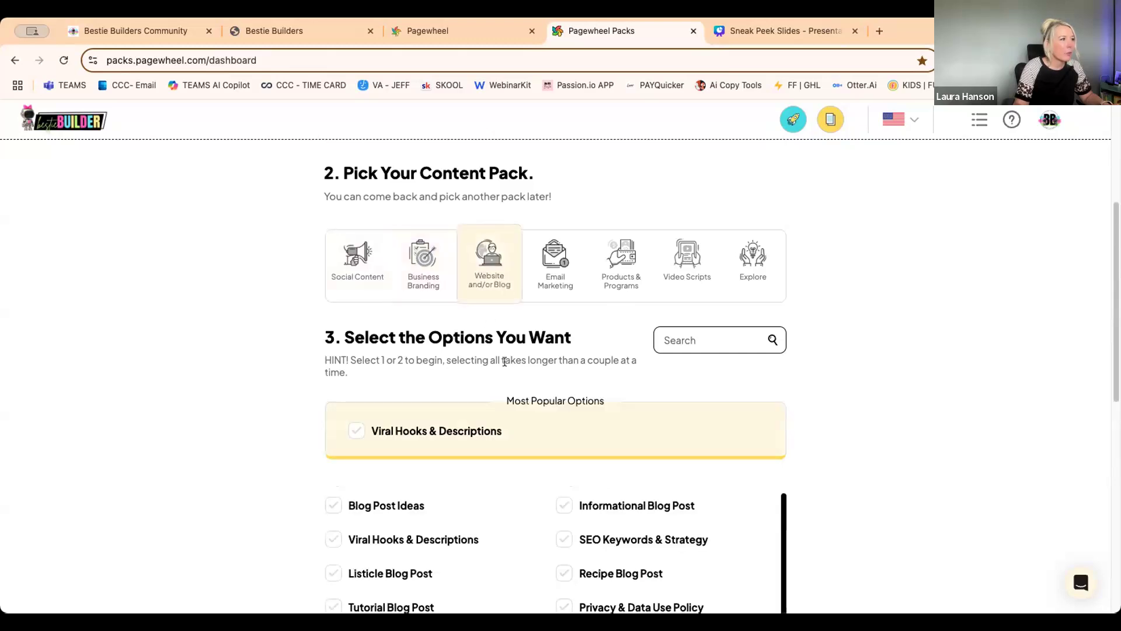
scroll(642, 383, down, 2)
scroll(617, 382, down, 2)
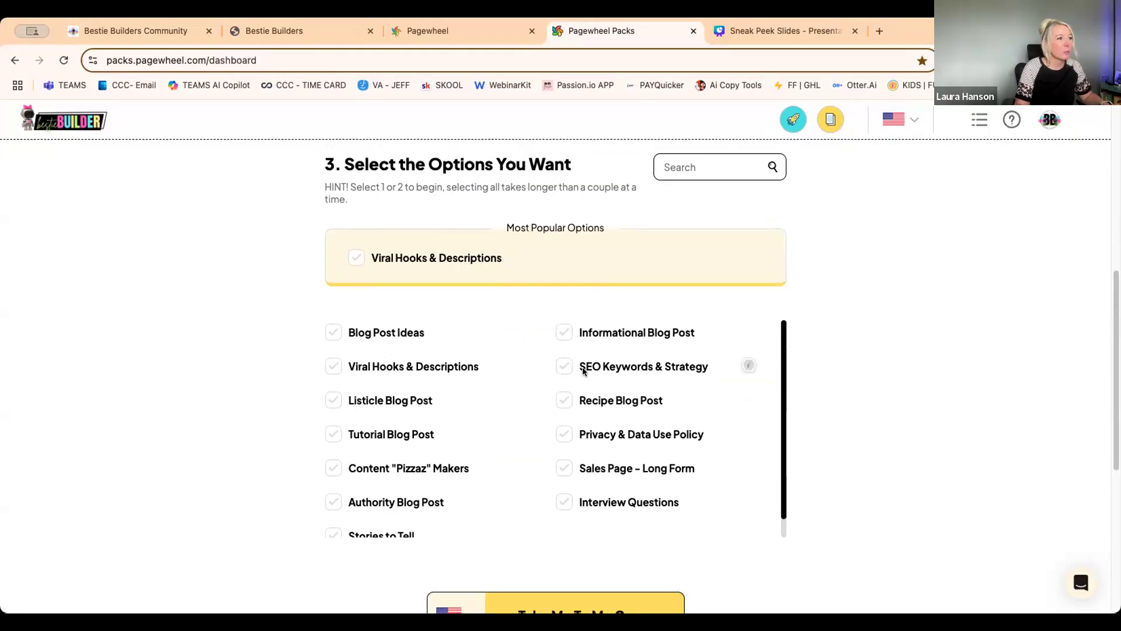
click(563, 366)
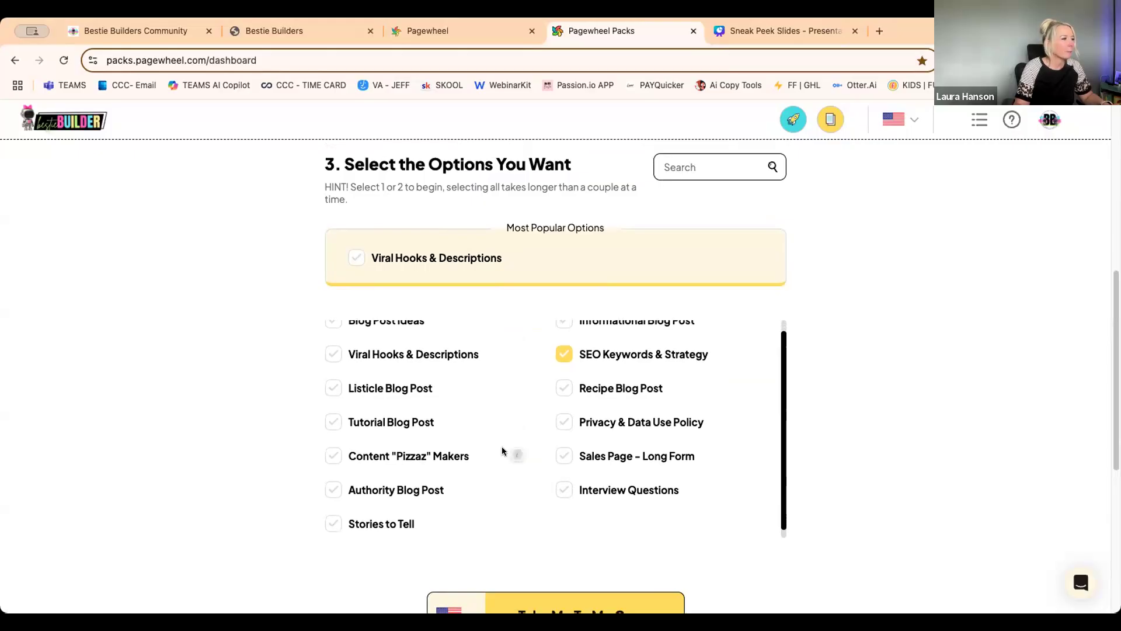
- Select Story of Overcoming: Email from the Email Marketing pack
scroll(822, 416, up, 2)
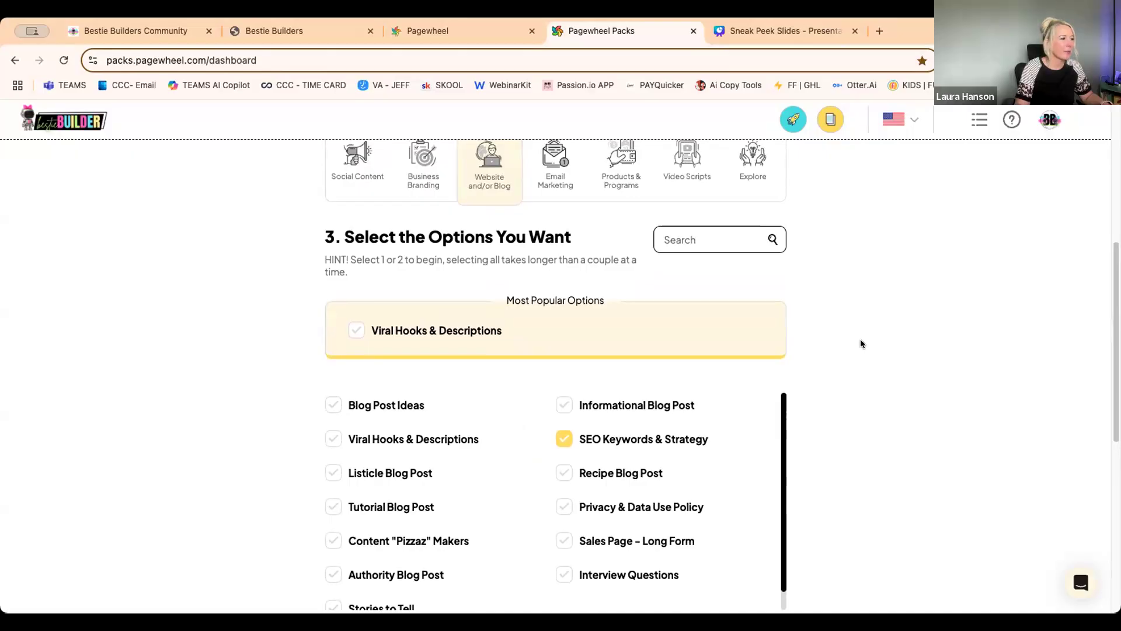
scroll(817, 350, up, 1)
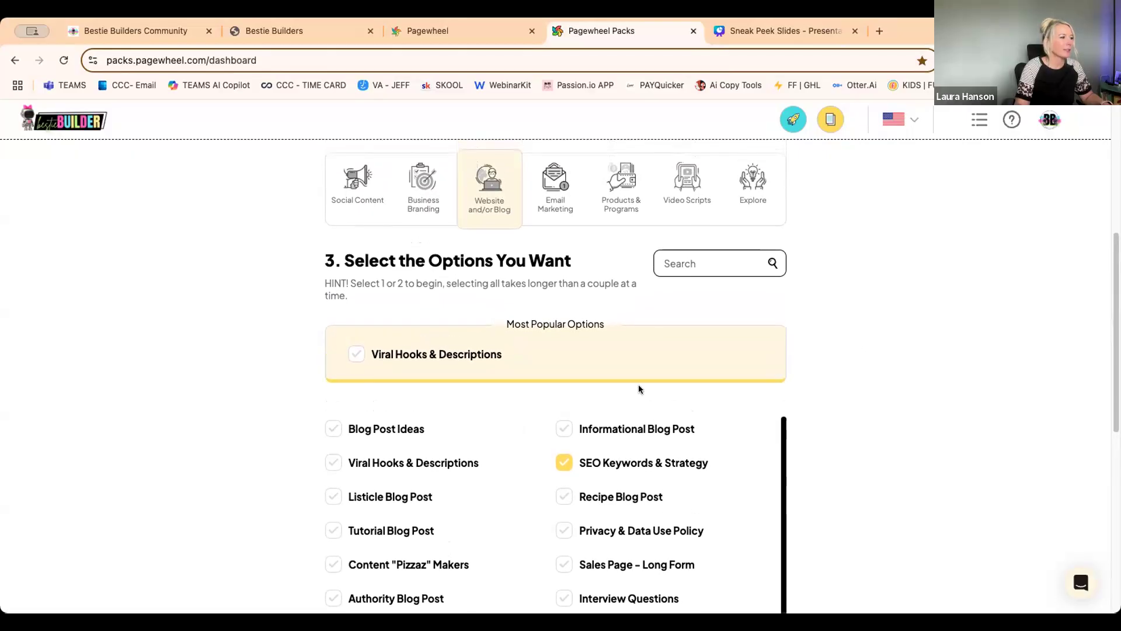
click(556, 201)
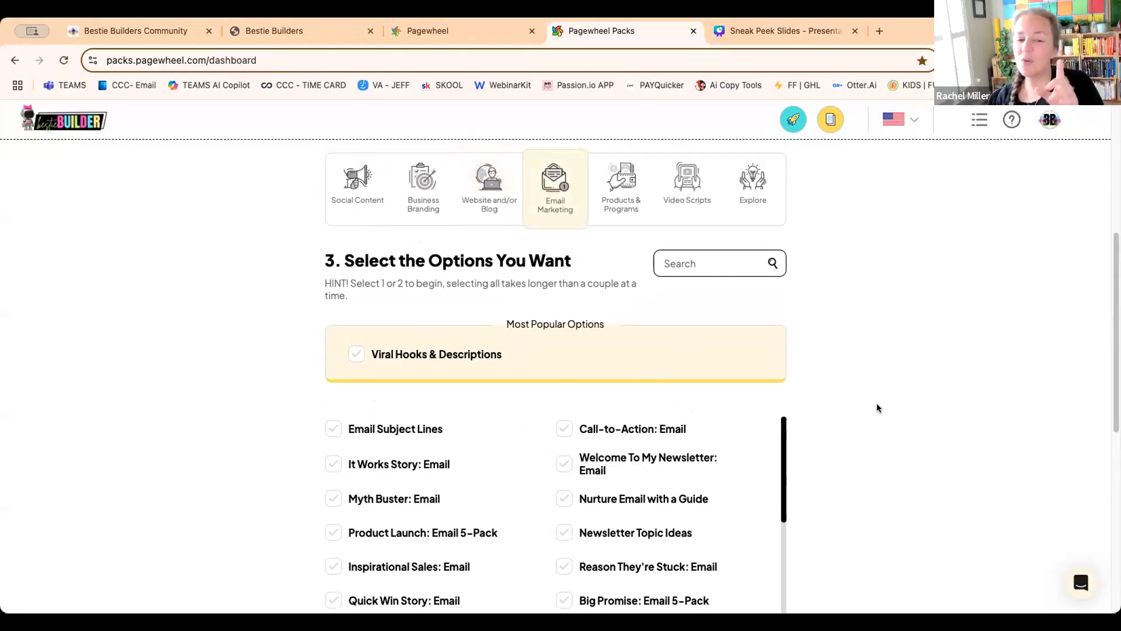
scroll(877, 408, down, 3)
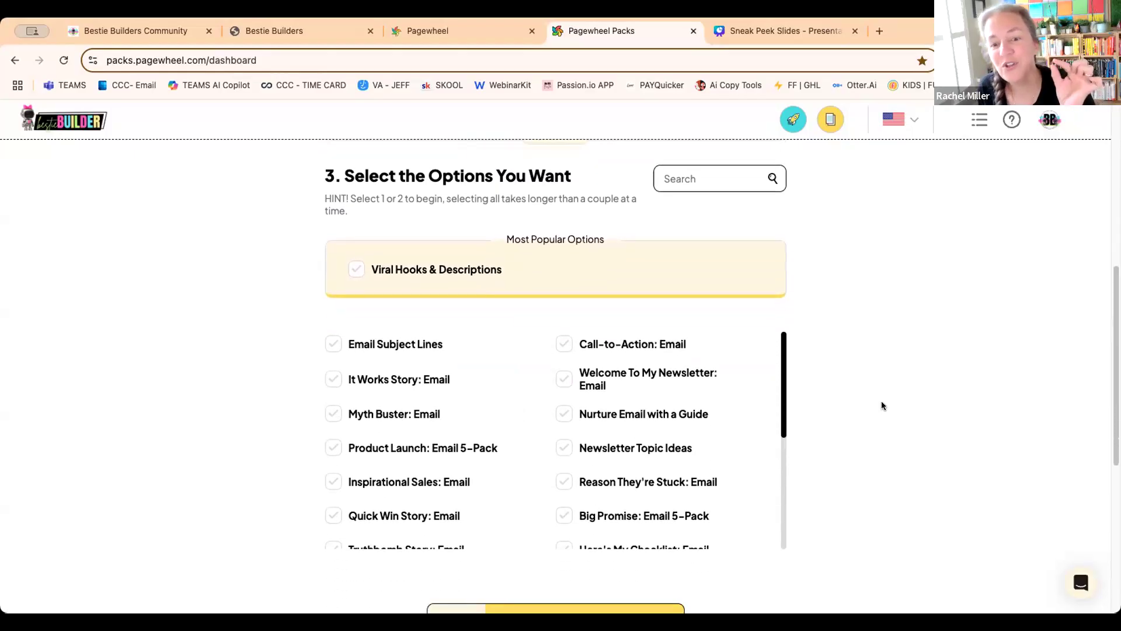
scroll(883, 406, down, 1)
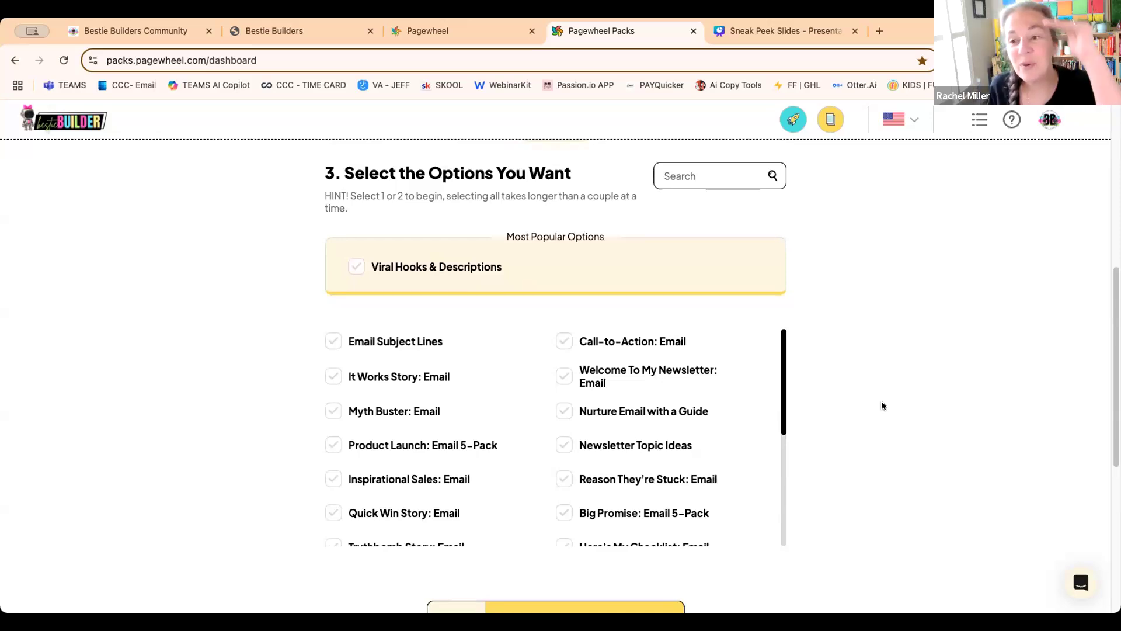
scroll(568, 419, down, 1)
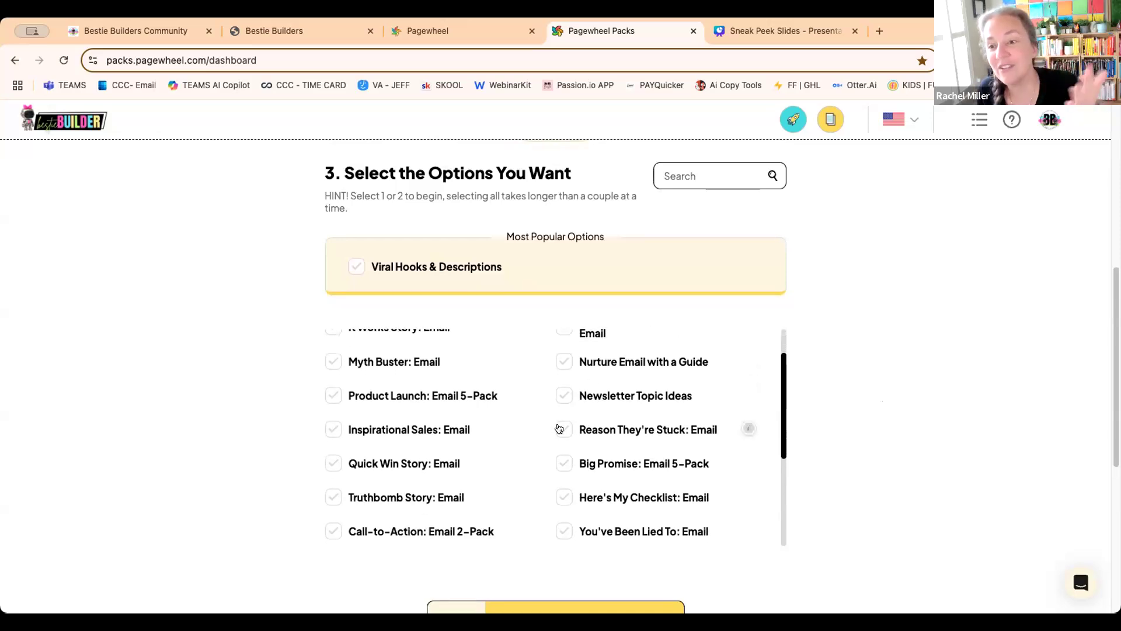
scroll(555, 426, down, 2)
scroll(540, 432, down, 2)
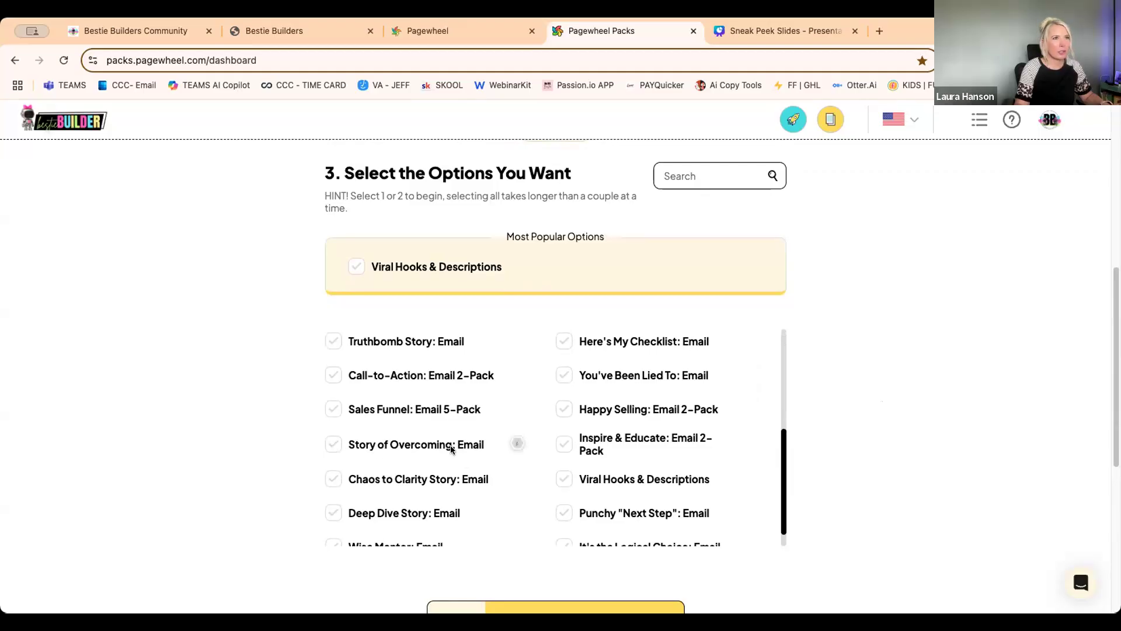
click(334, 444)
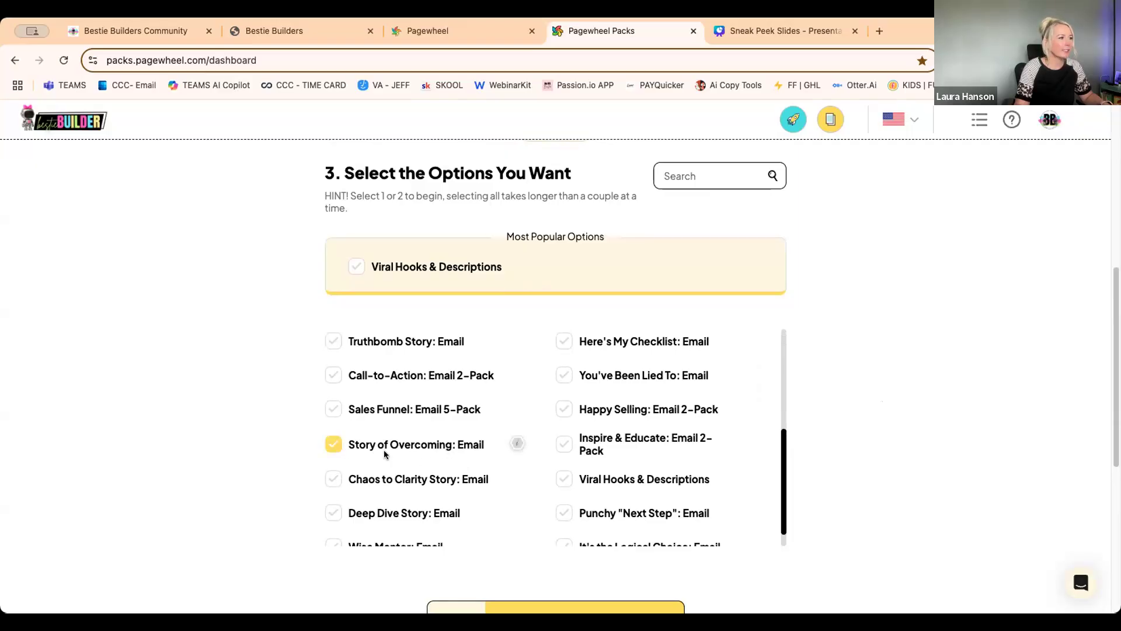
- Check the remaining email options and generate the copy for all selected options
scroll(675, 447, down, 2)
scroll(675, 447, up, 5)
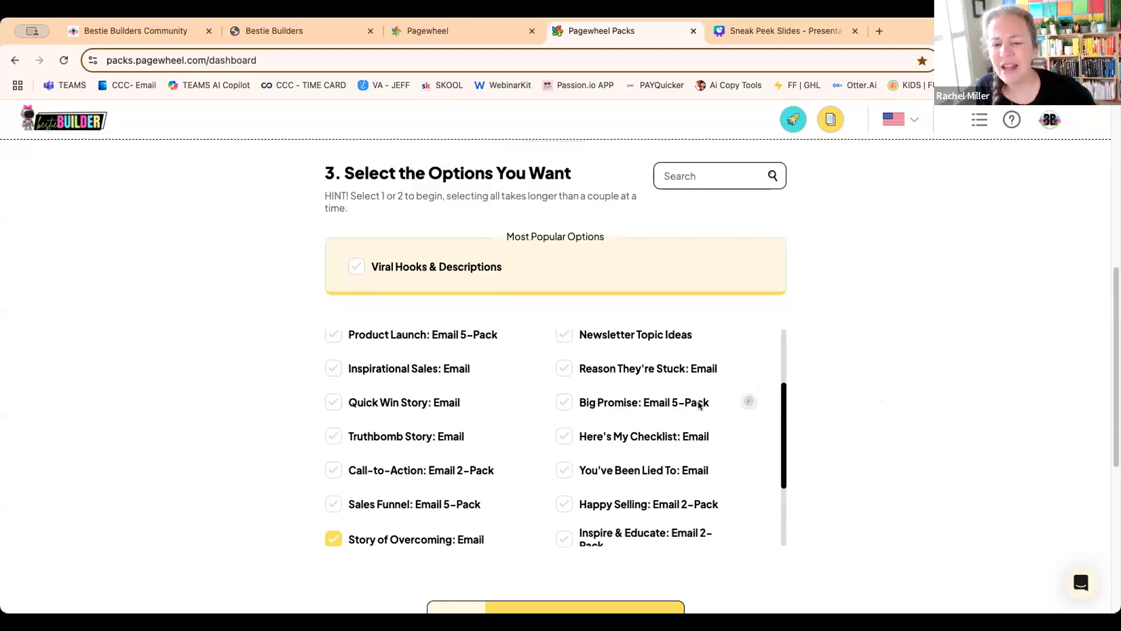
scroll(851, 453, down, 2)
click(578, 502)
scroll(876, 433, up, 3)
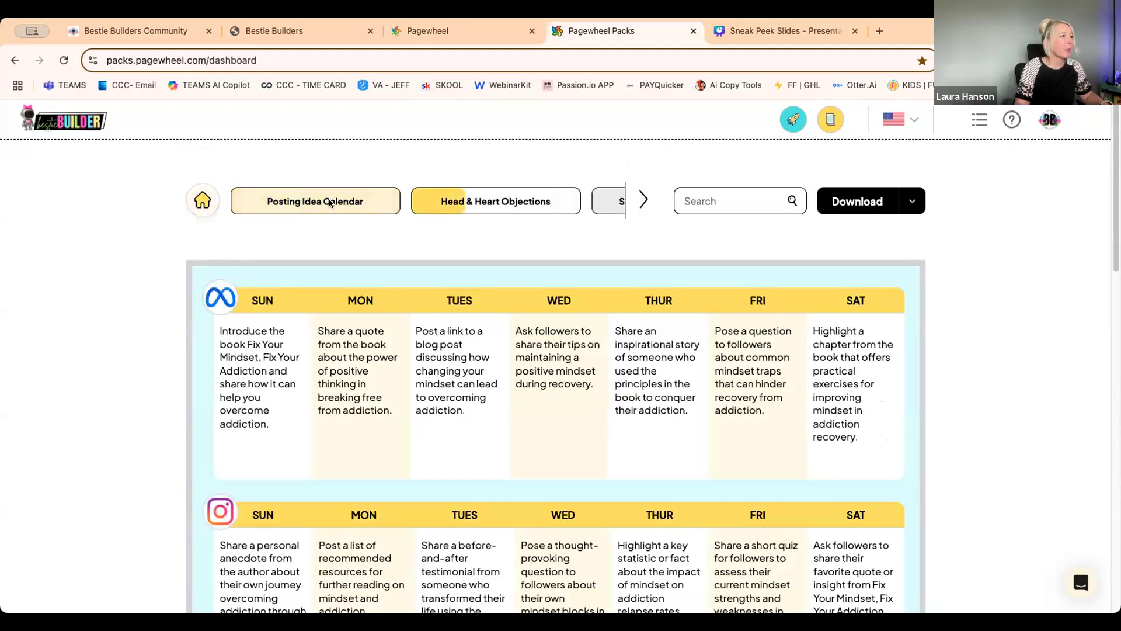
- Browse through the row of generated copy packs to see which ones are included
click(645, 199)
click(645, 199)
click(645, 200)
click(646, 199)
click(645, 199)
click(645, 199)
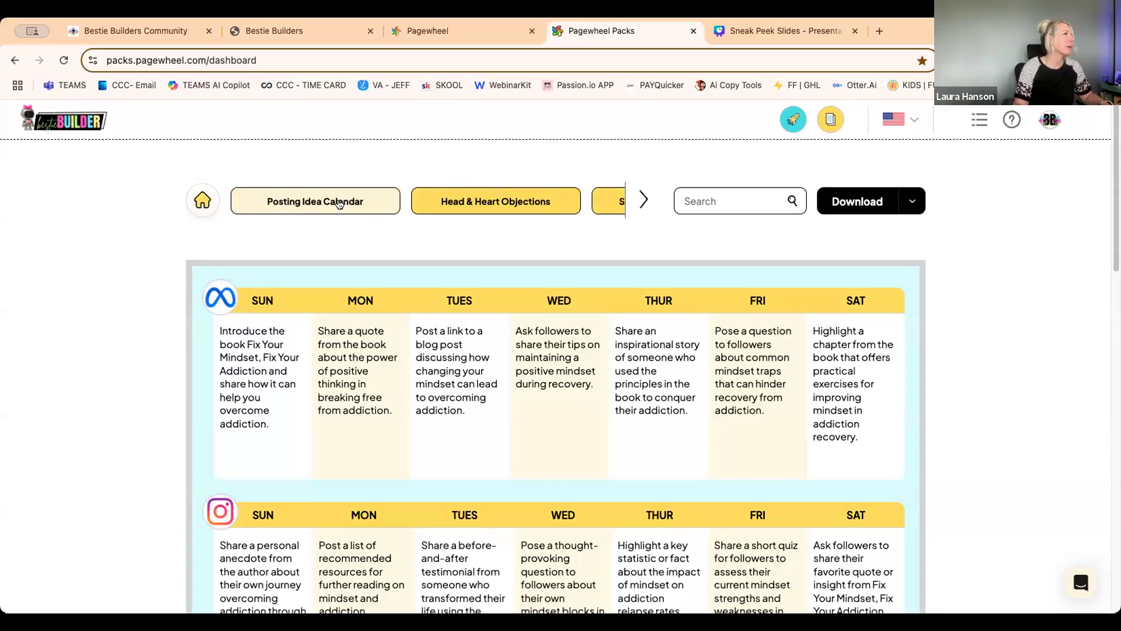
- Review the Posting Idea Calendar's daily ideas for each social platform and its social tips
scroll(436, 322, down, 4)
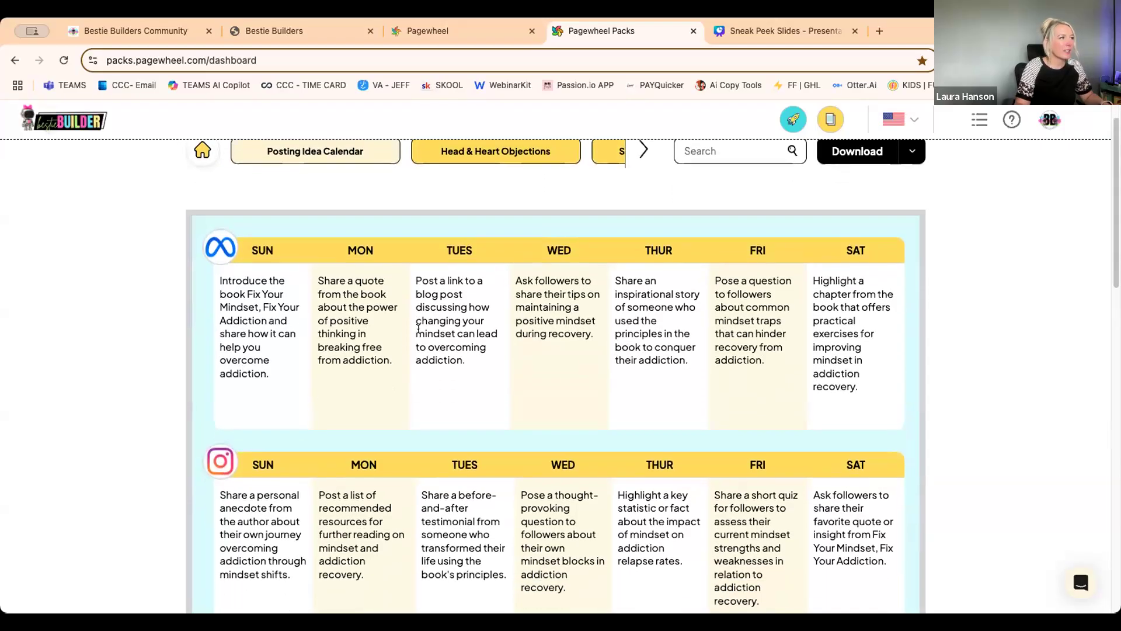
scroll(436, 322, down, 5)
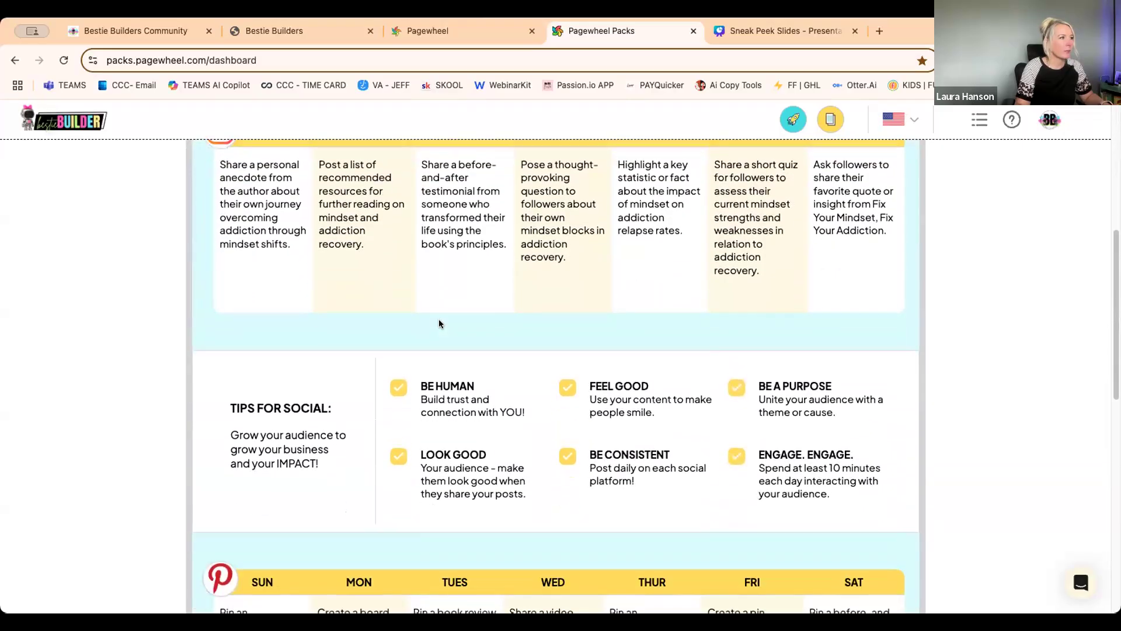
scroll(439, 320, down, 8)
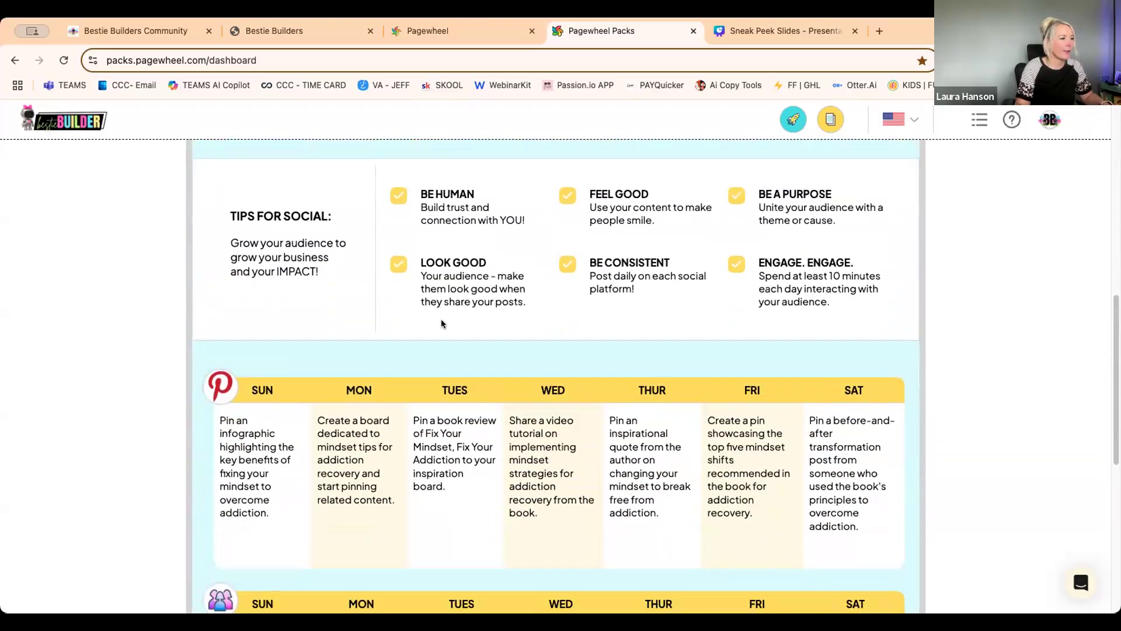
scroll(450, 320, up, 15)
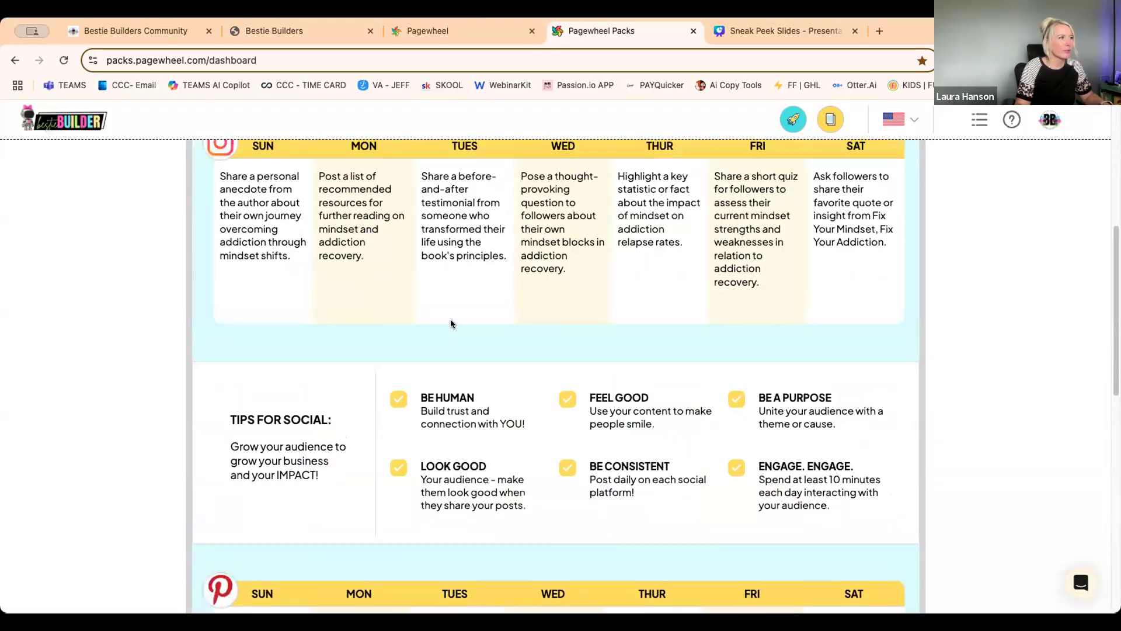
scroll(451, 323, up, 2)
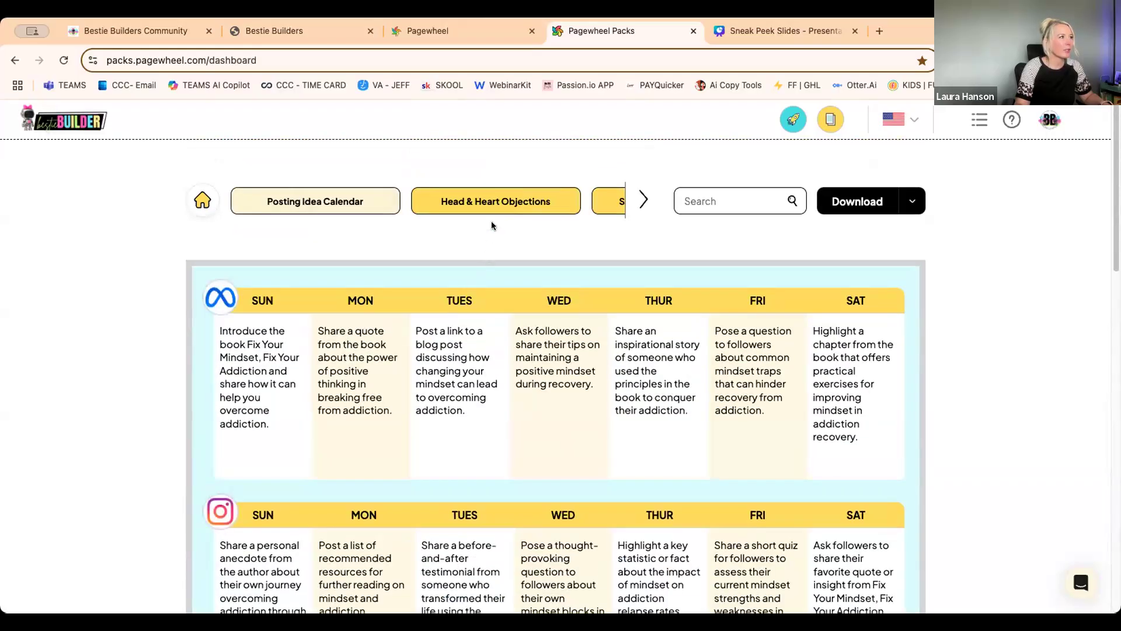
- Open the Head & Heart Objections copy and review the rational and emotional reasons people say no
click(498, 202)
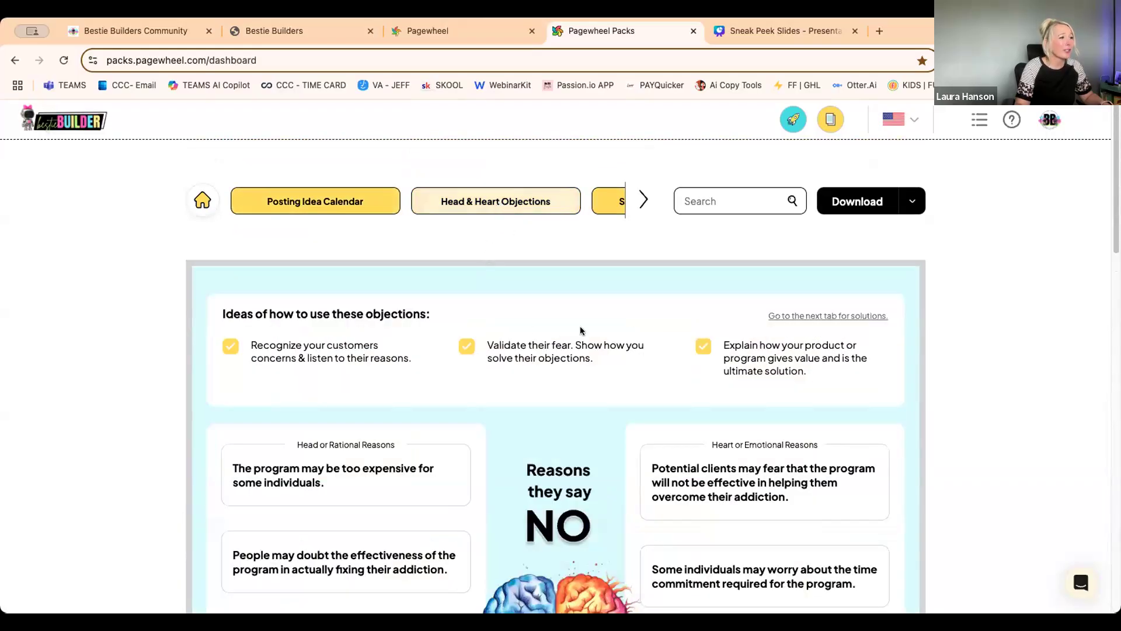
scroll(587, 326, down, 4)
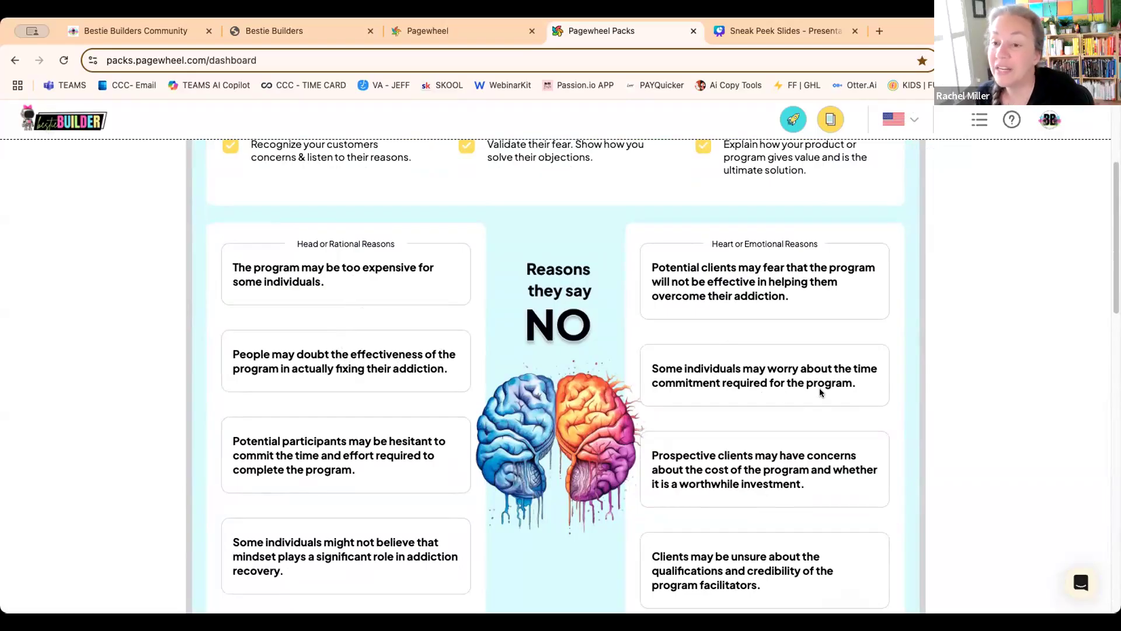
scroll(828, 386, down, 3)
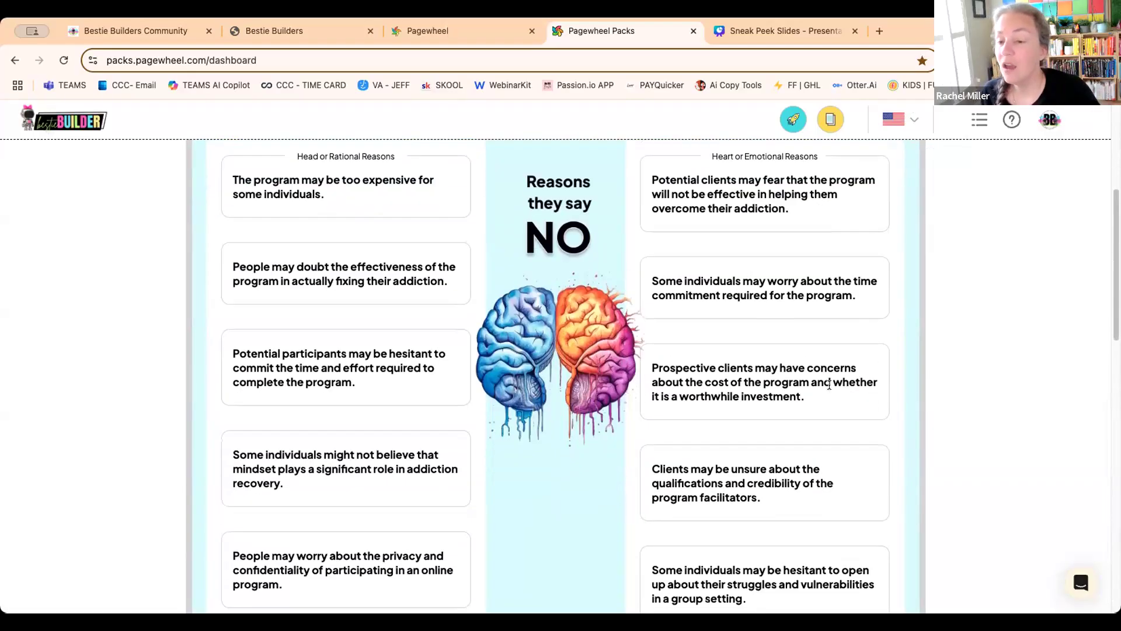
scroll(829, 384, down, 3)
scroll(828, 383, up, 4)
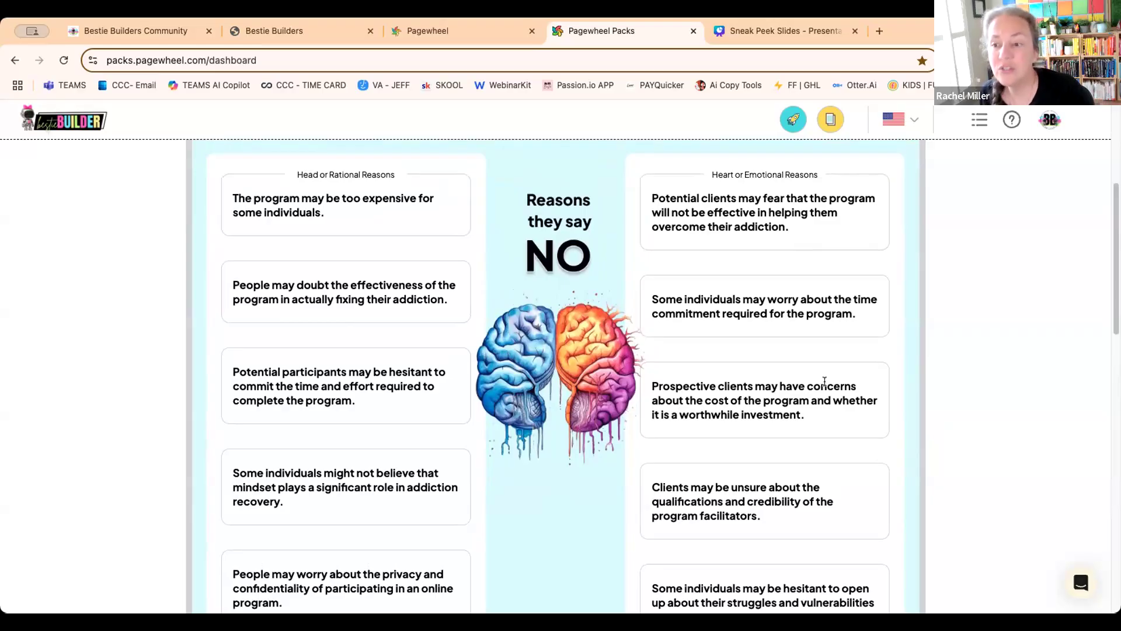
scroll(825, 380, up, 3)
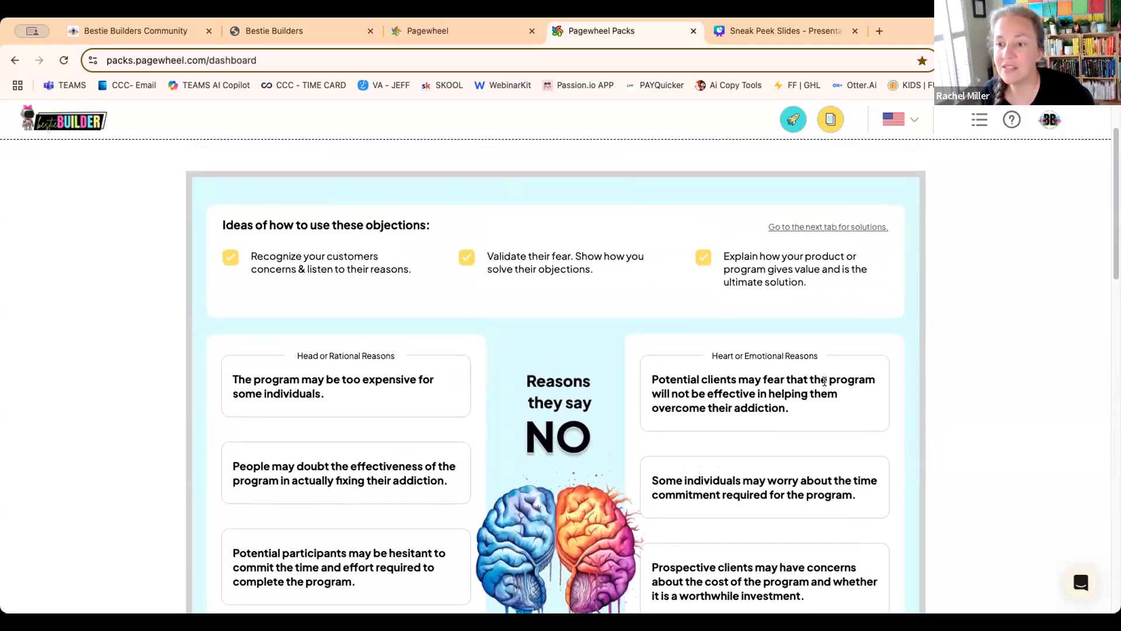
scroll(824, 380, up, 1)
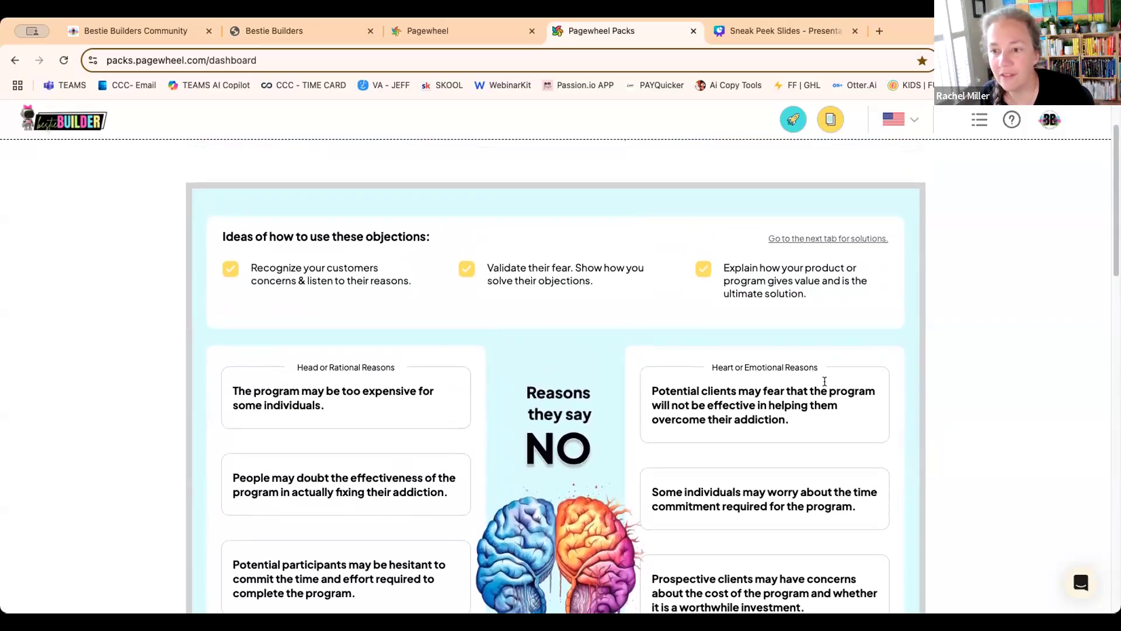
scroll(825, 381, up, 1)
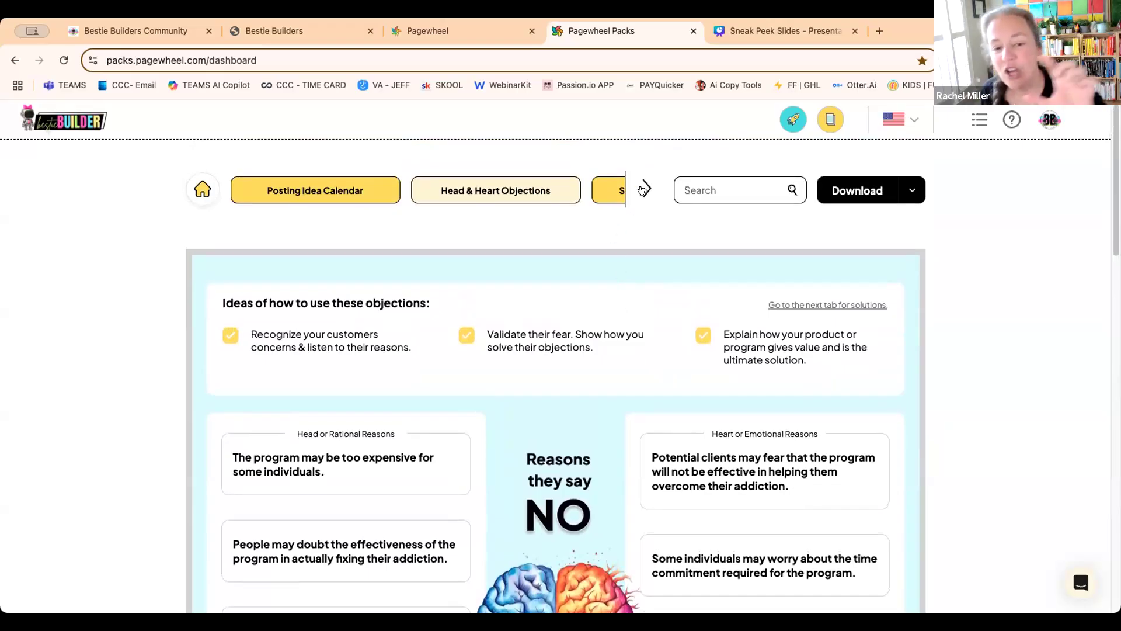
scroll(669, 421, down, 2)
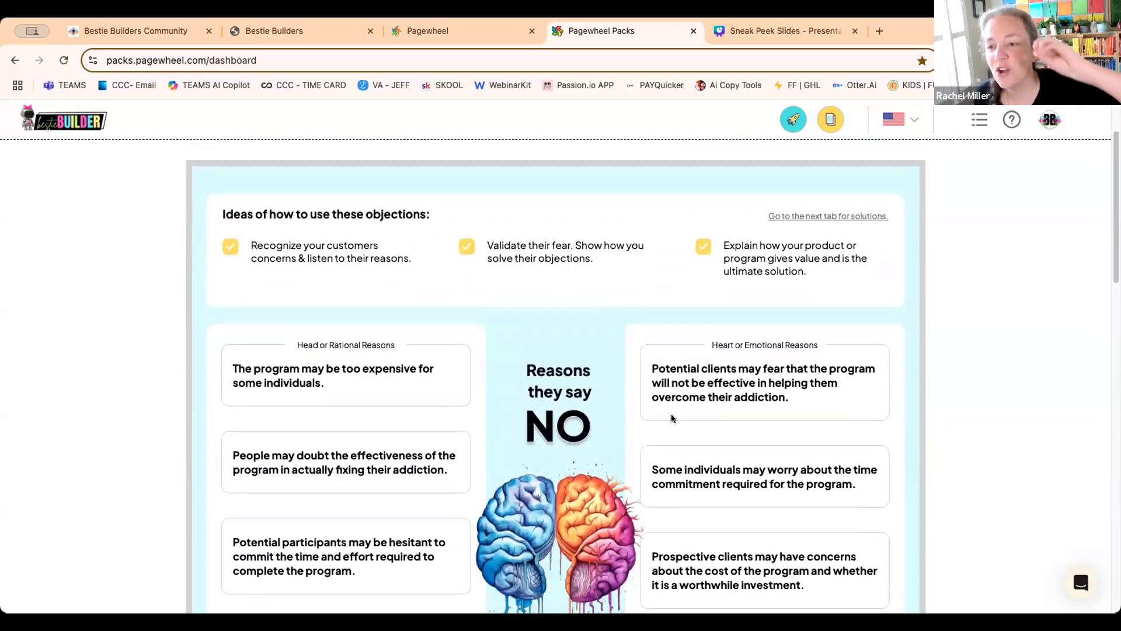
scroll(645, 247, up, 2)
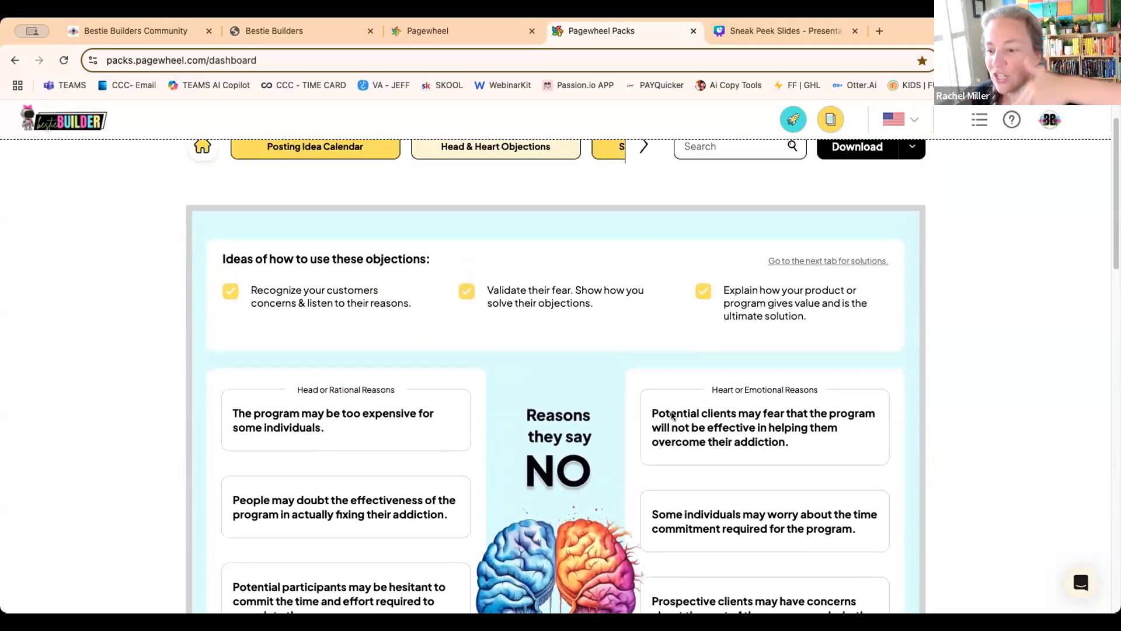
- Open the SEO Keywords & Strategy copy and review its usage tips, phrases, search volumes and example sentences
click(644, 199)
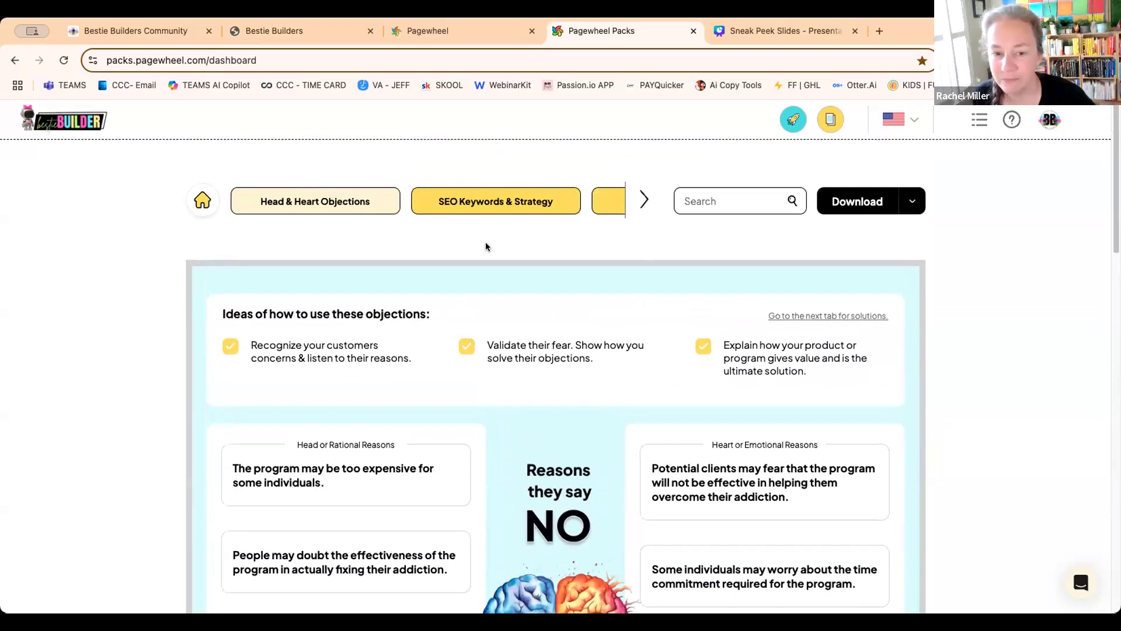
click(501, 202)
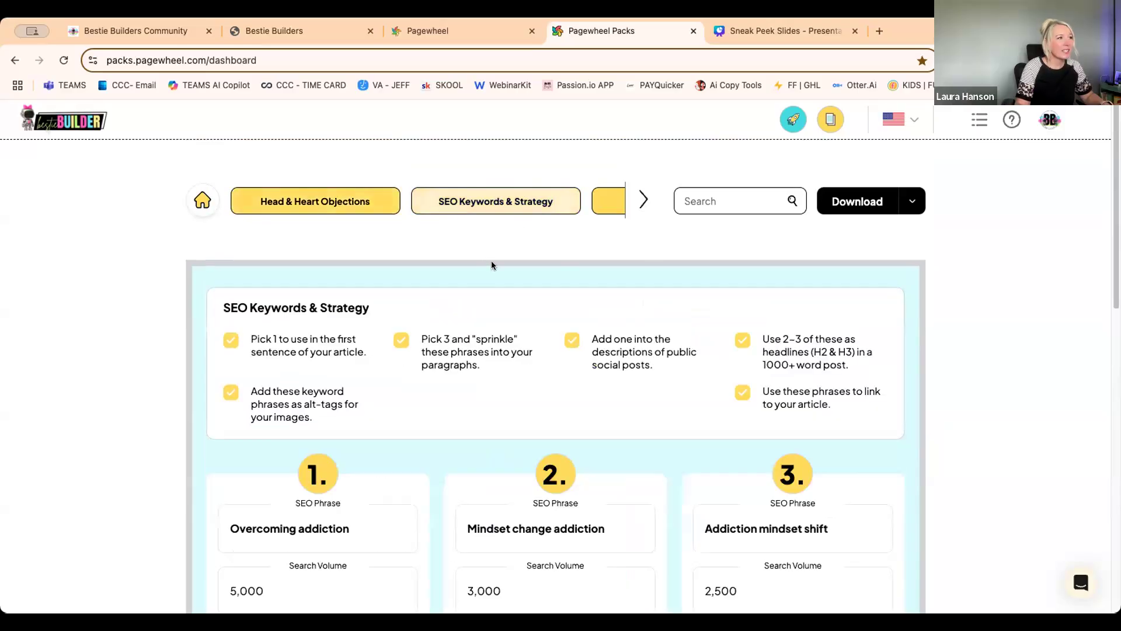
scroll(646, 278, down, 1)
scroll(646, 278, down, 3)
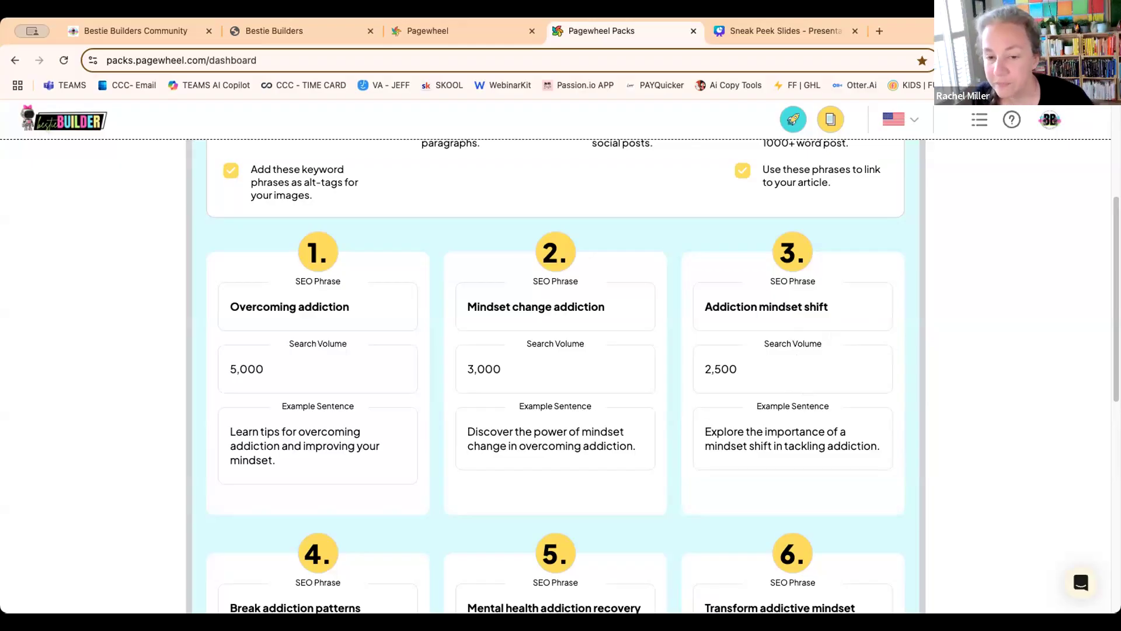
scroll(828, 372, down, 3)
scroll(828, 374, down, 1)
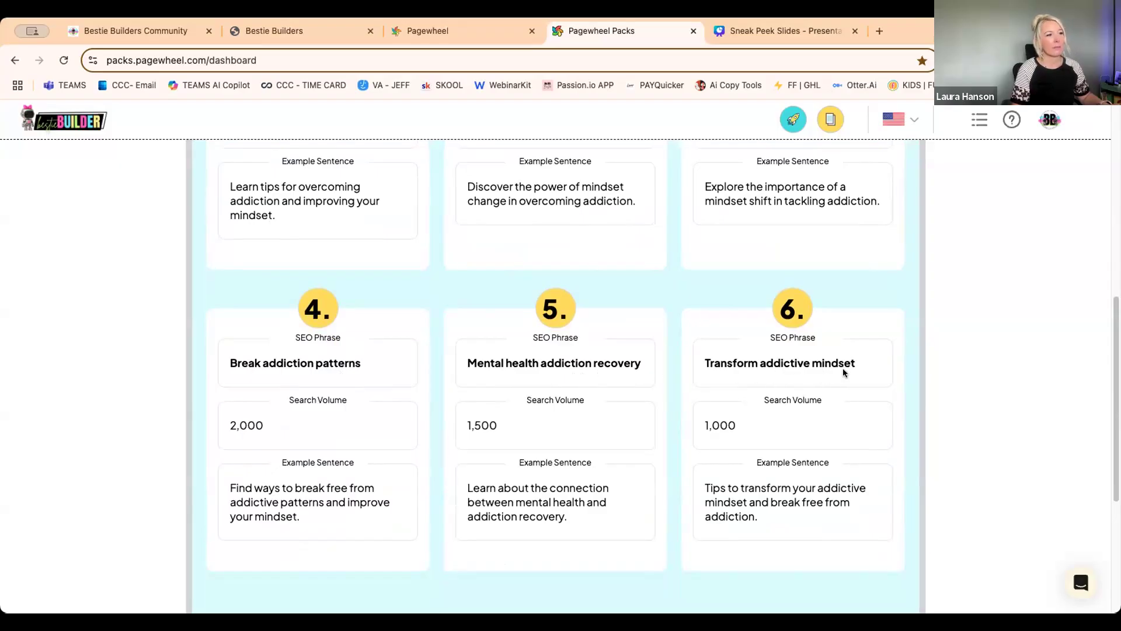
scroll(843, 372, up, 7)
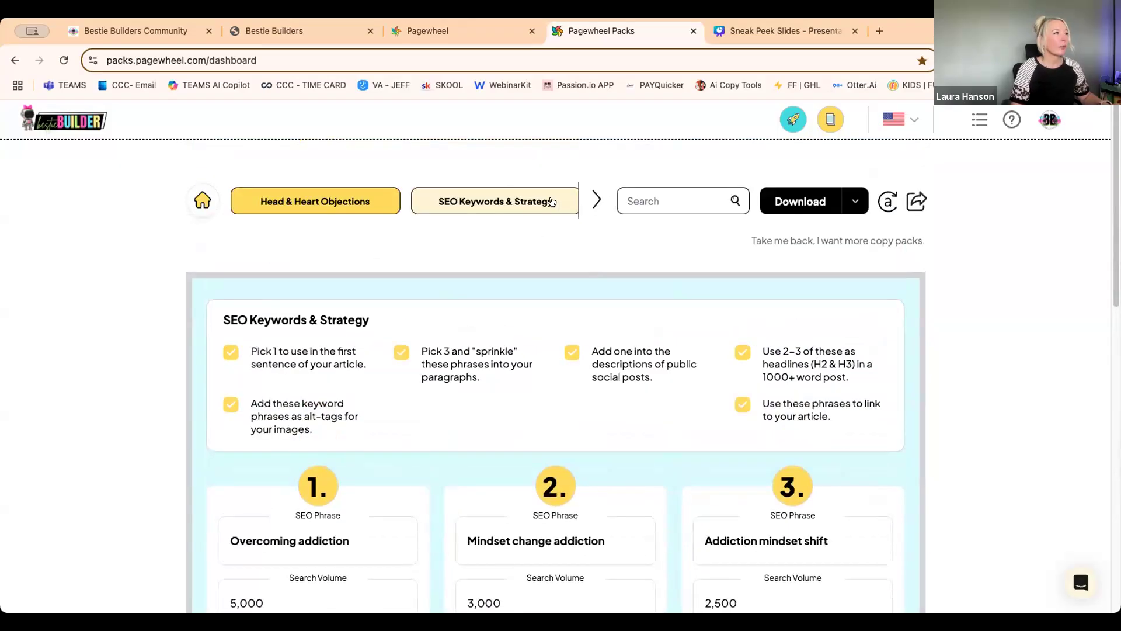
- Open the Interactive Post Ideas copy and read through the suggested posts
click(597, 199)
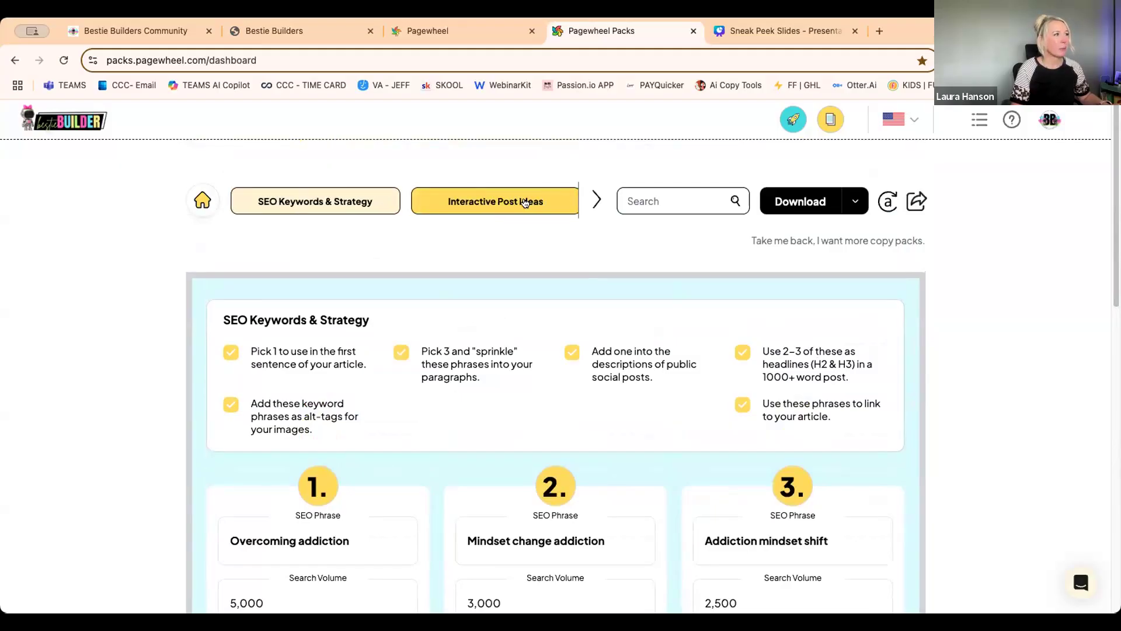
click(525, 202)
scroll(549, 292, down, 3)
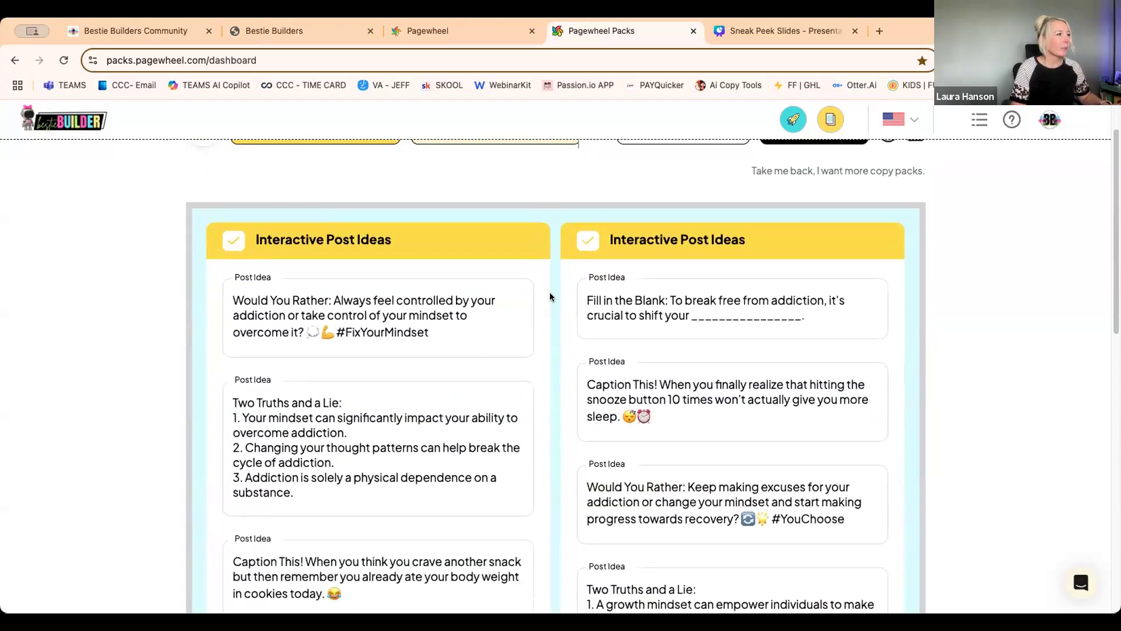
scroll(541, 302, down, 1)
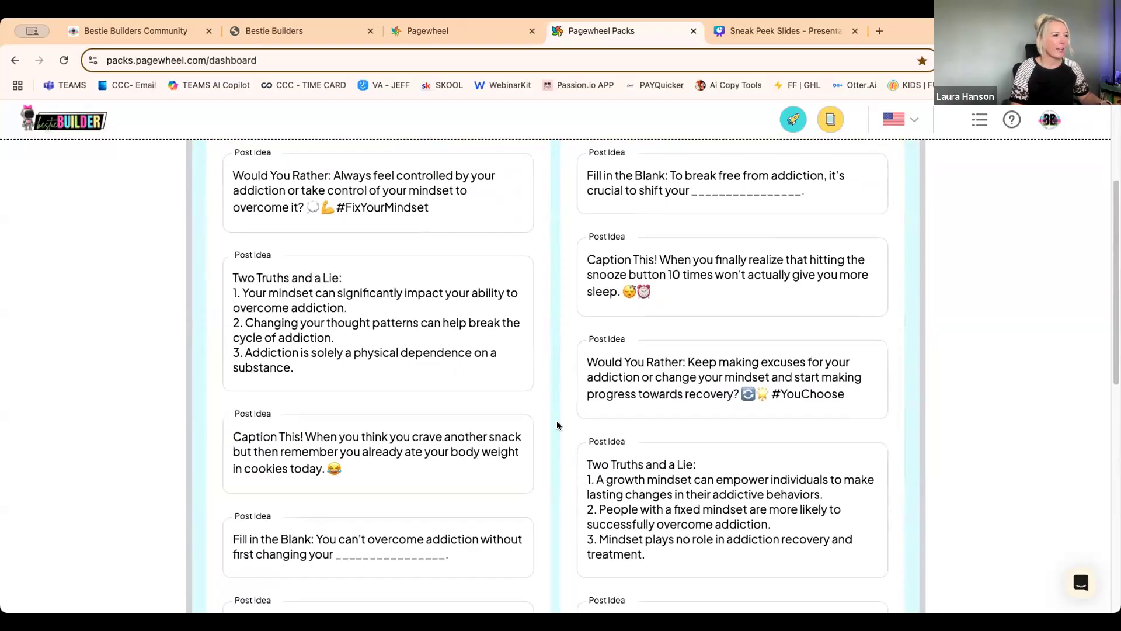
scroll(555, 420, up, 4)
- Open the generated Story Of Overcoming: Email copy
scroll(587, 203, right, 1)
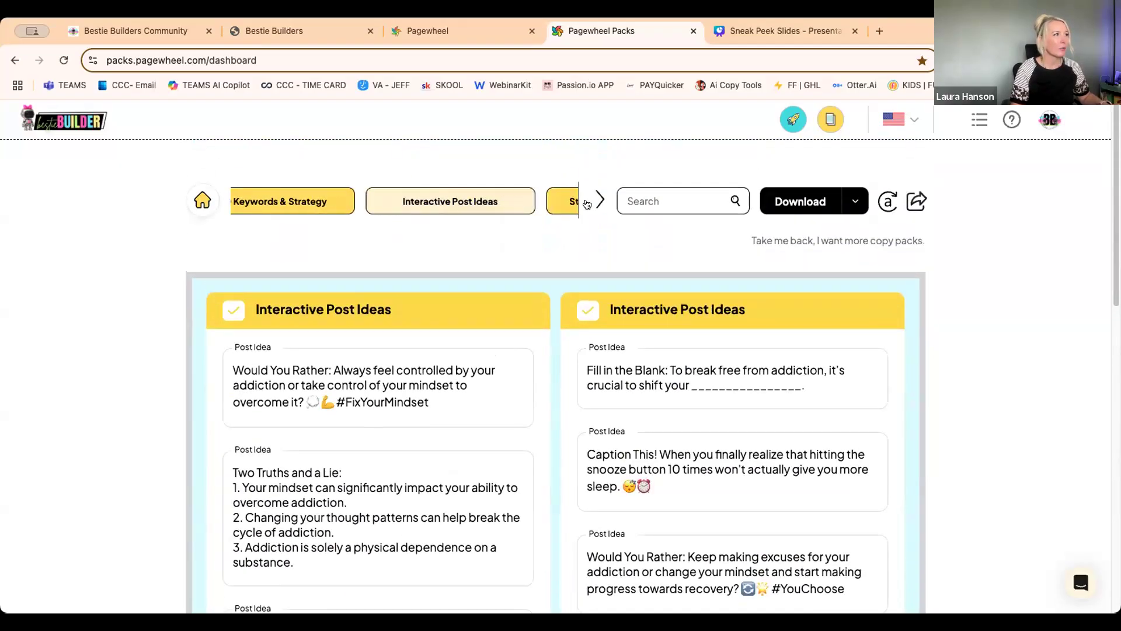
scroll(587, 203, right, 1)
click(519, 207)
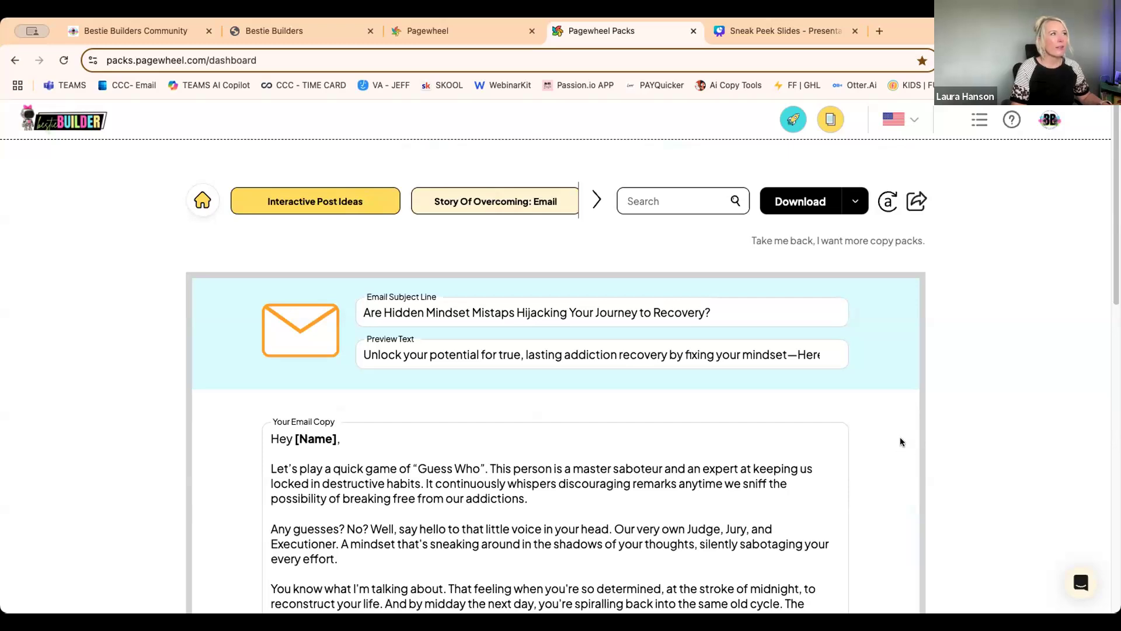
- Read through the Story Of Overcoming email, from its subject line and preview text to the end of the body copy
scroll(899, 442, down, 1)
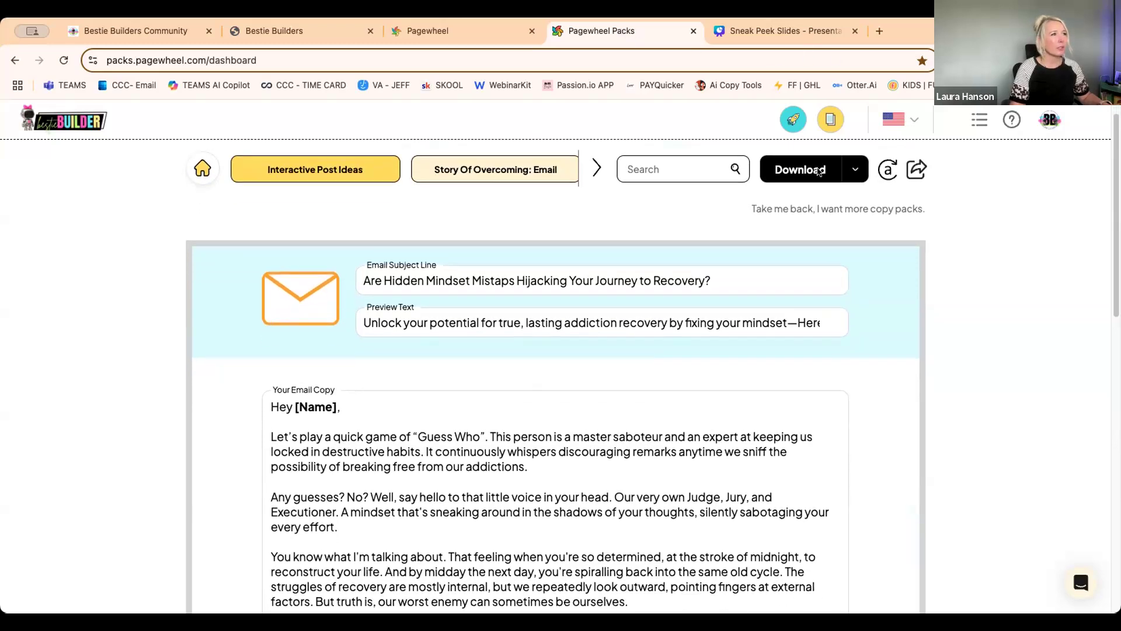
scroll(921, 325, down, 1)
scroll(917, 323, down, 3)
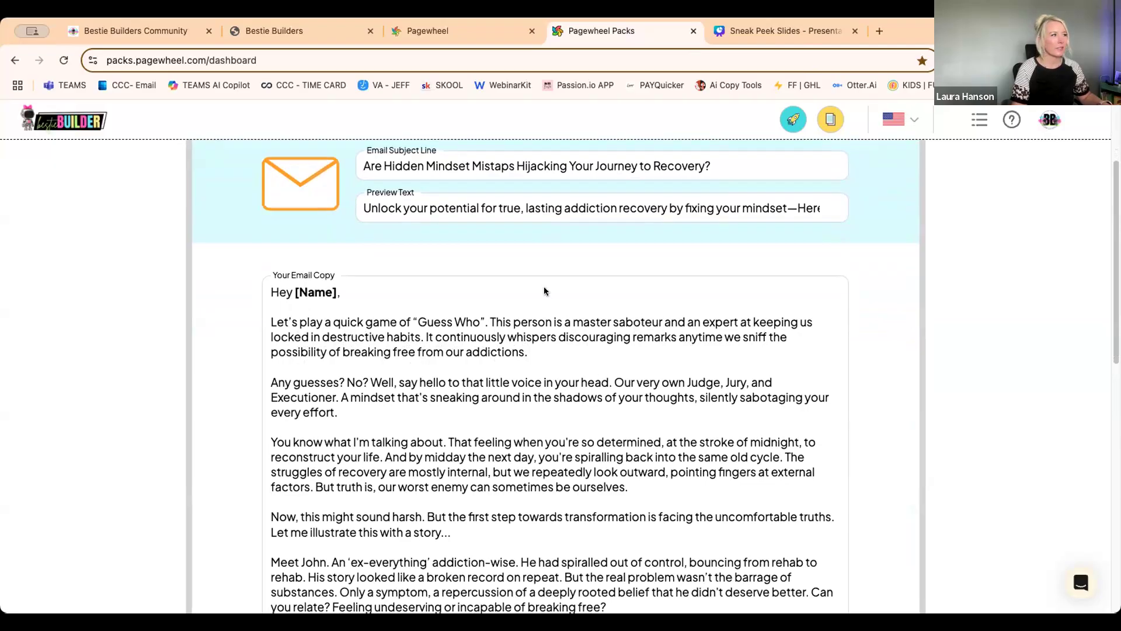
scroll(557, 284, up, 3)
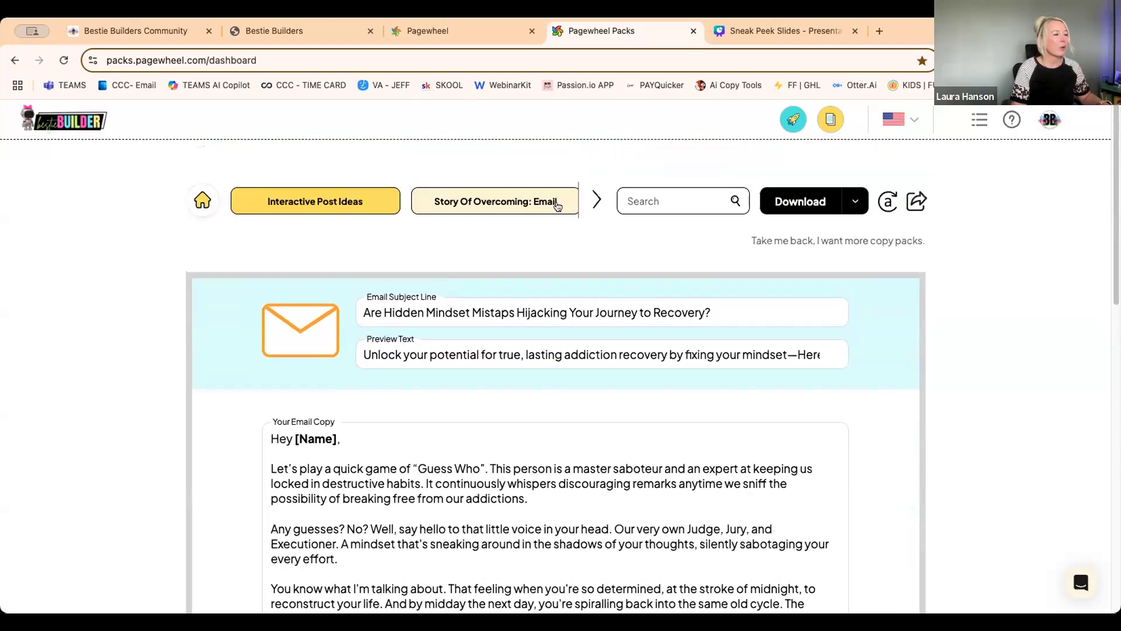
click(599, 202)
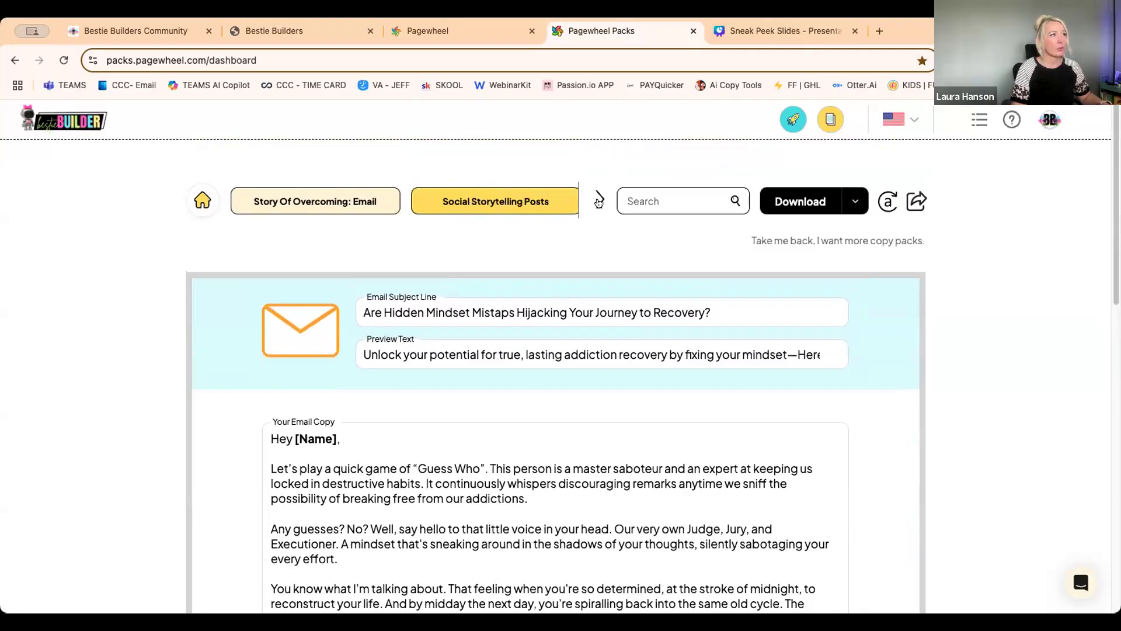
scroll(706, 356, down, 5)
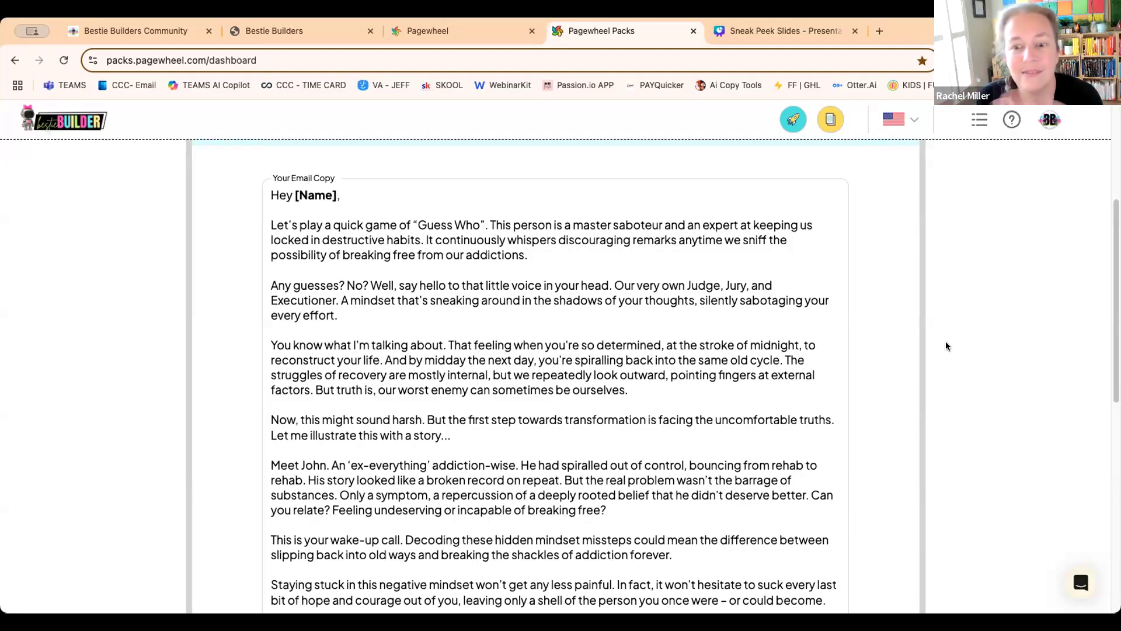
scroll(945, 342, down, 3)
scroll(946, 345, down, 1)
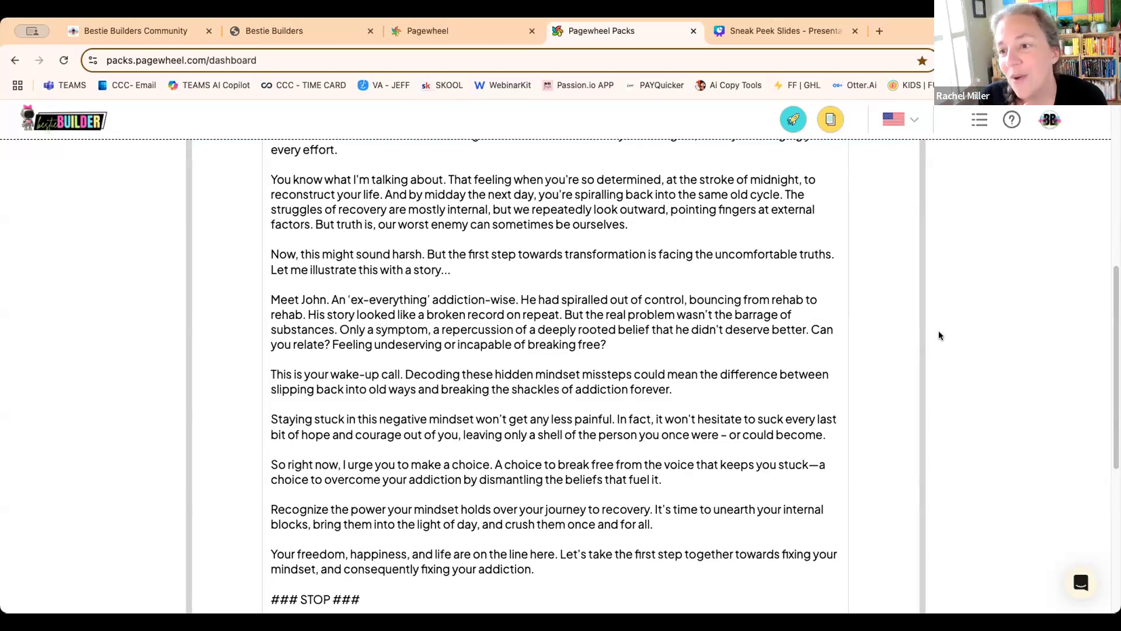
scroll(940, 335, down, 1)
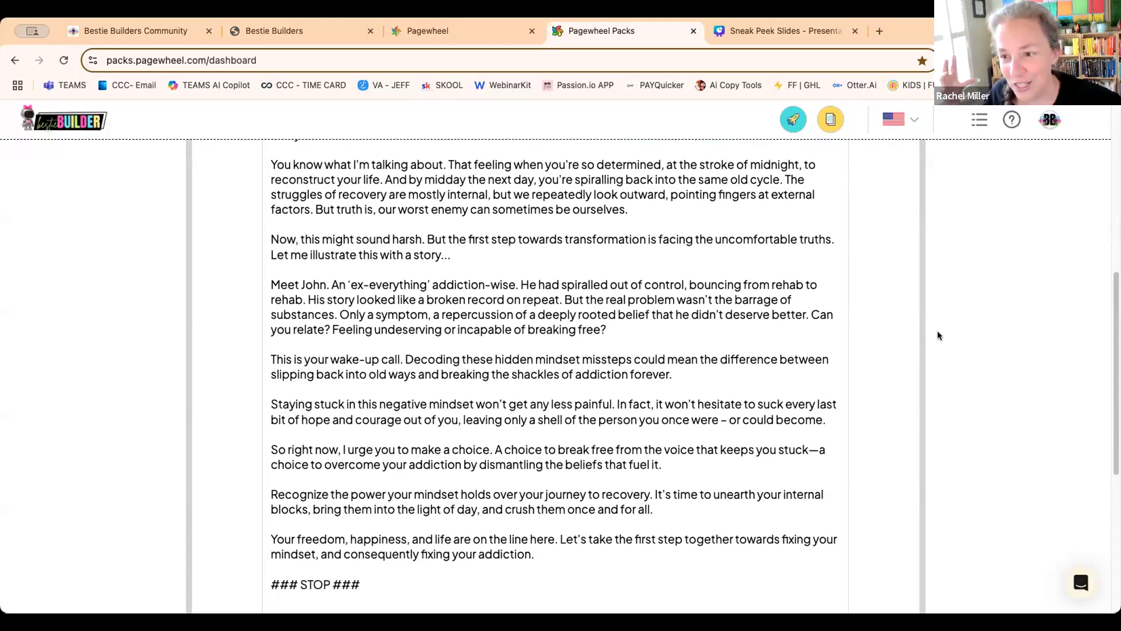
scroll(937, 335, down, 1)
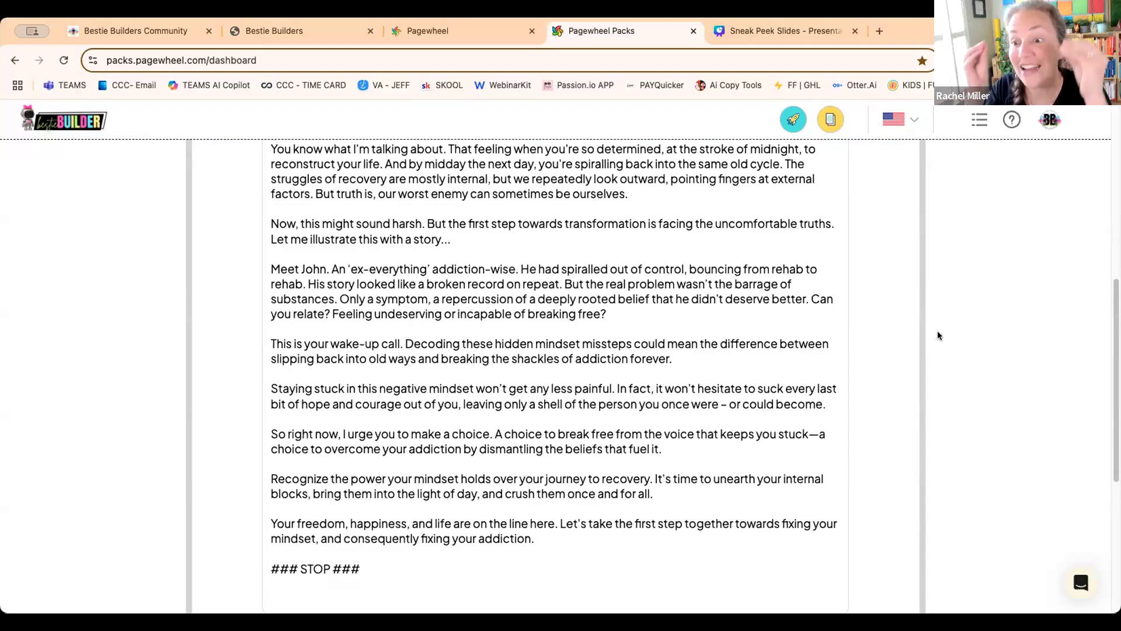
scroll(938, 336, down, 2)
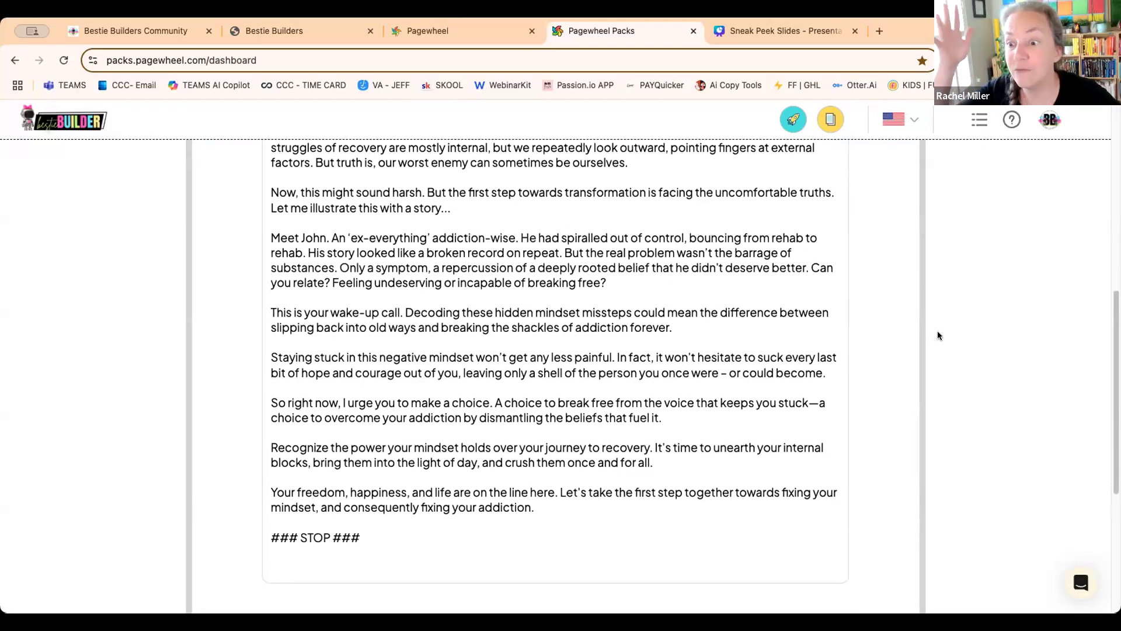
scroll(937, 335, down, 1)
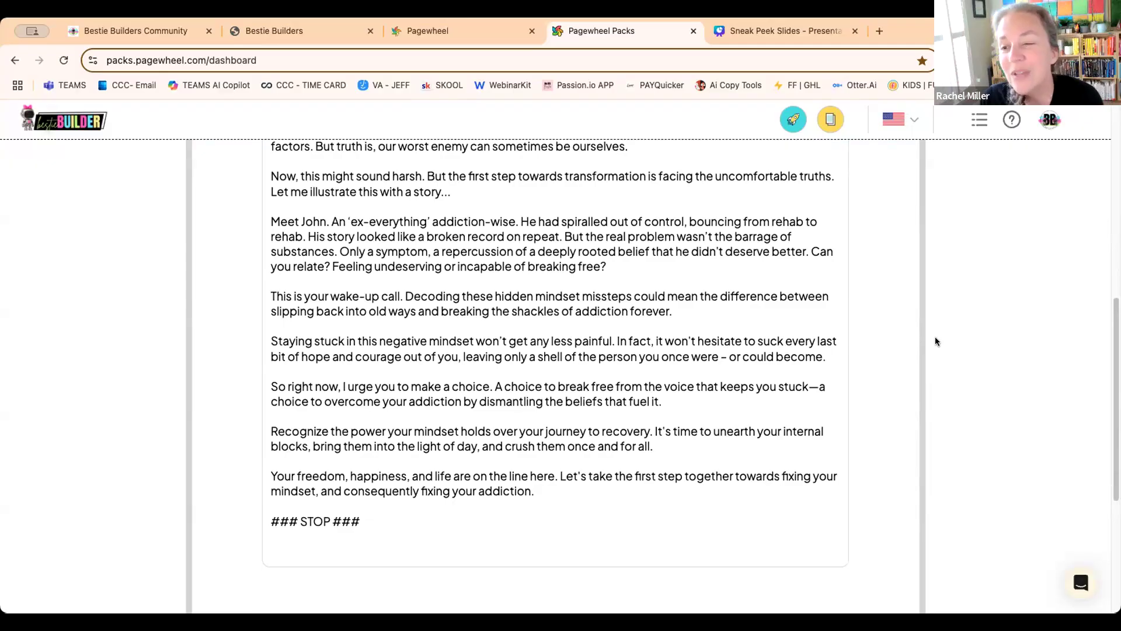
- Return to the content pack selection and generate Product Upsell Ideas from the Products & Programs pack
scroll(934, 342, up, 10)
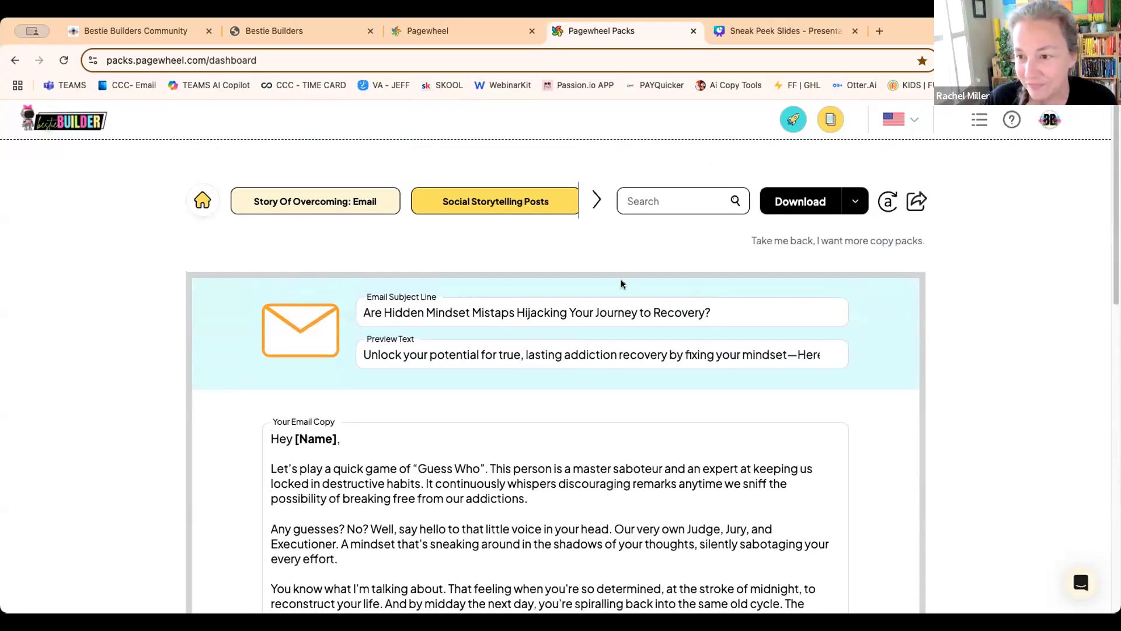
click(202, 200)
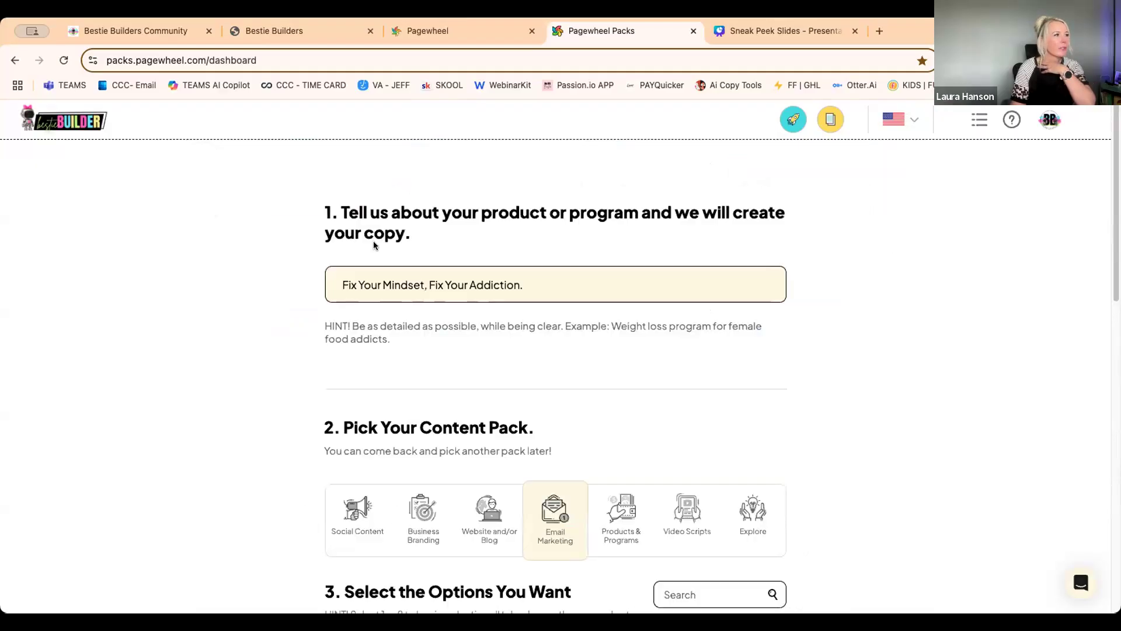
scroll(829, 397, down, 3)
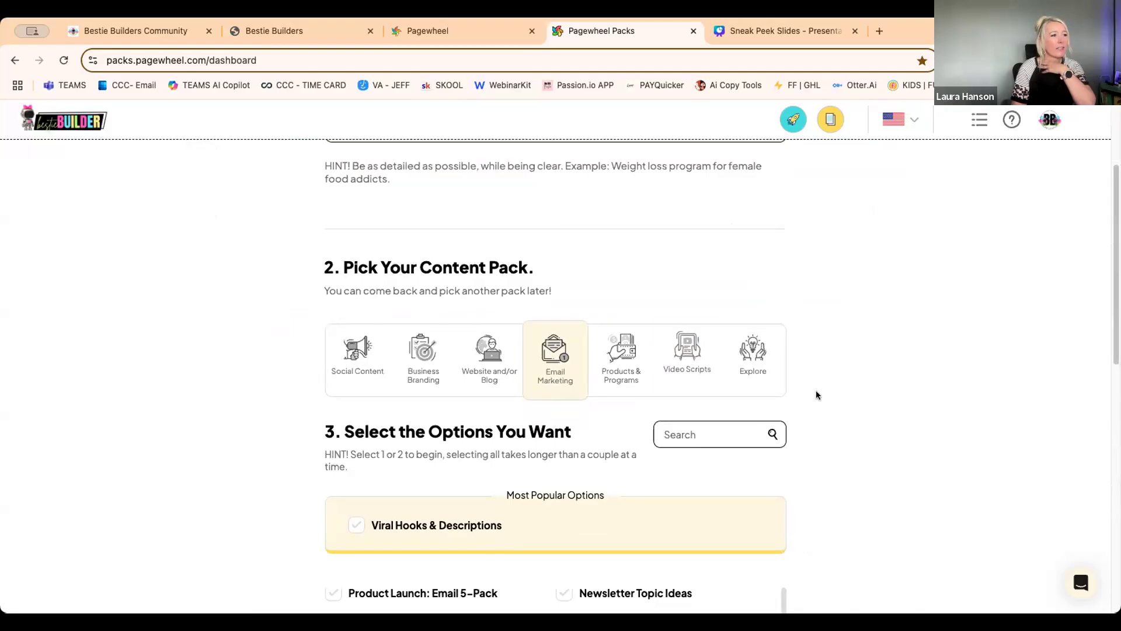
click(688, 359)
scroll(845, 395, down, 3)
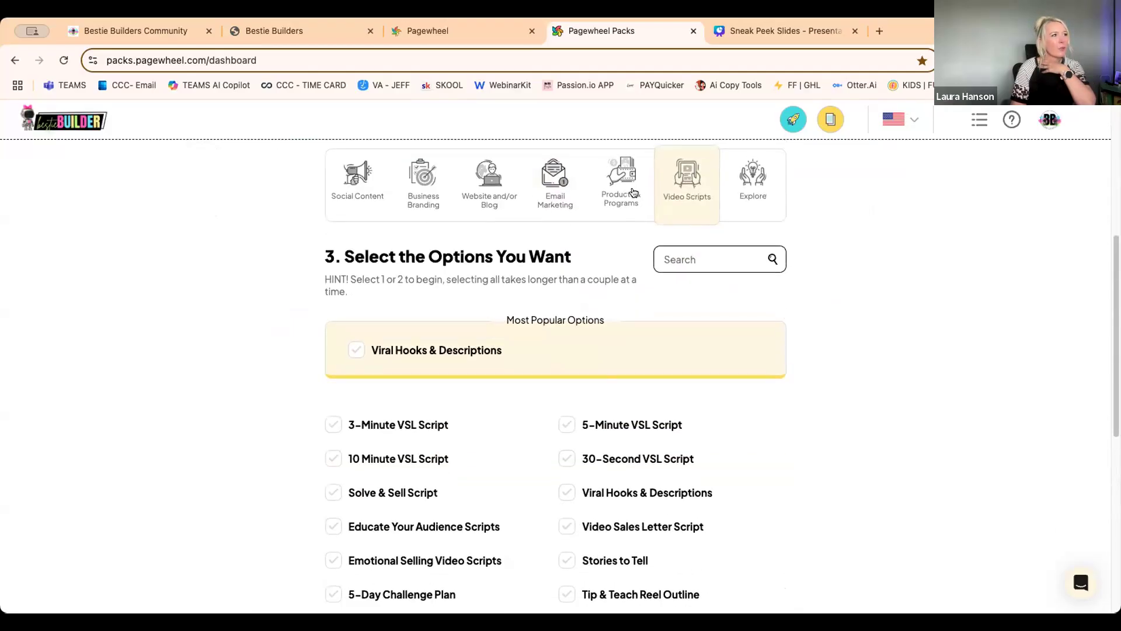
click(633, 193)
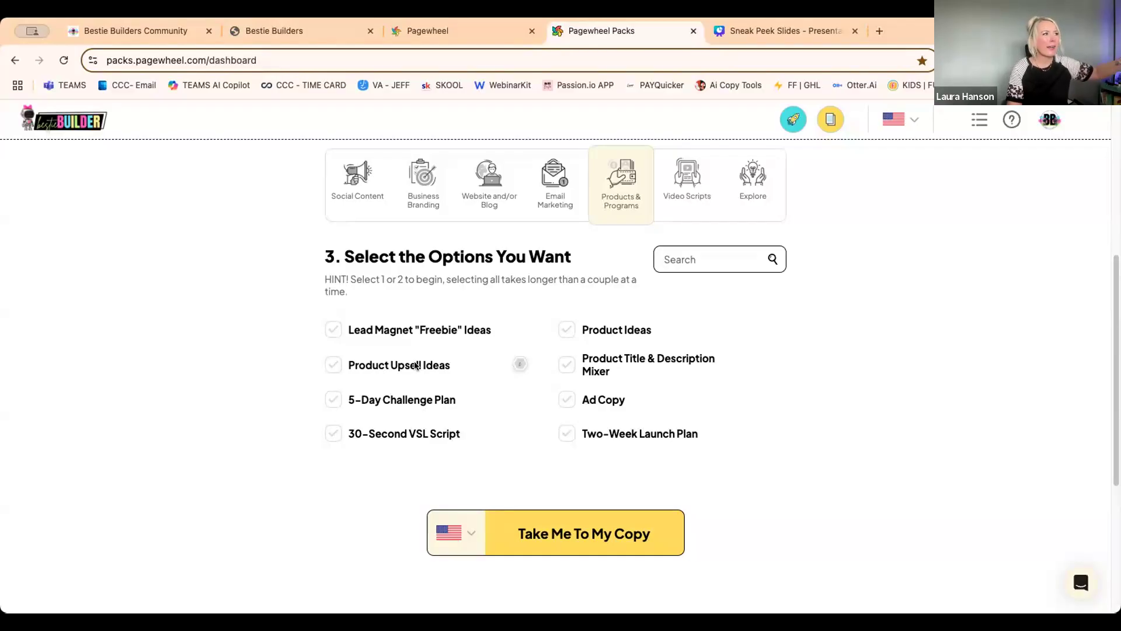
click(396, 368)
click(603, 541)
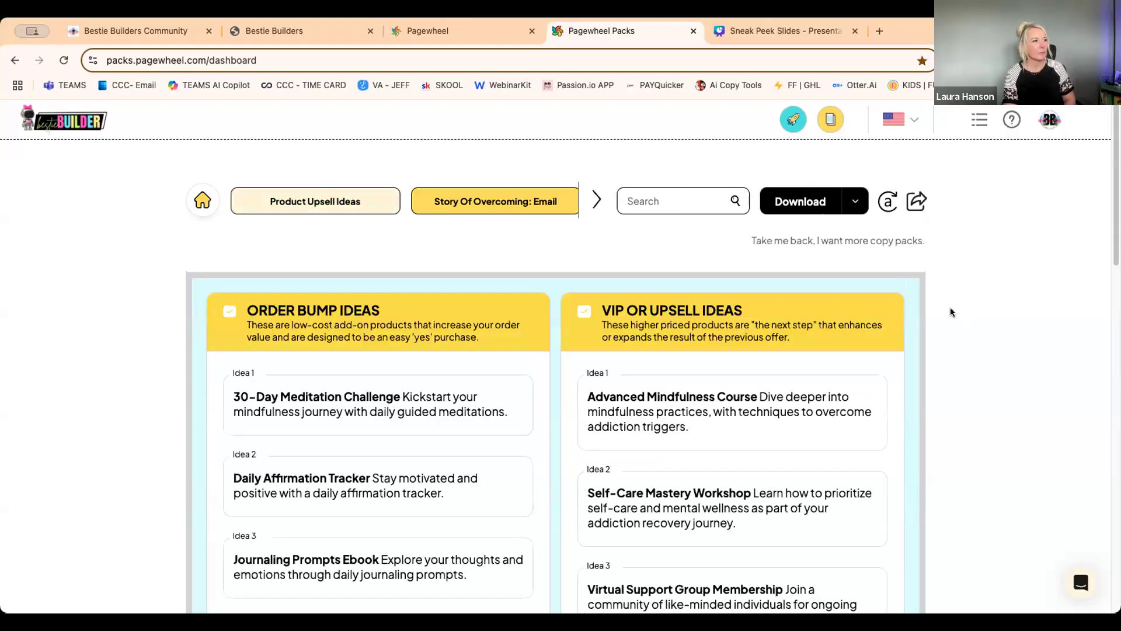
- Review the generated order bump ideas and VIP or upsell ideas for the offer
scroll(951, 312, down, 2)
scroll(951, 310, down, 2)
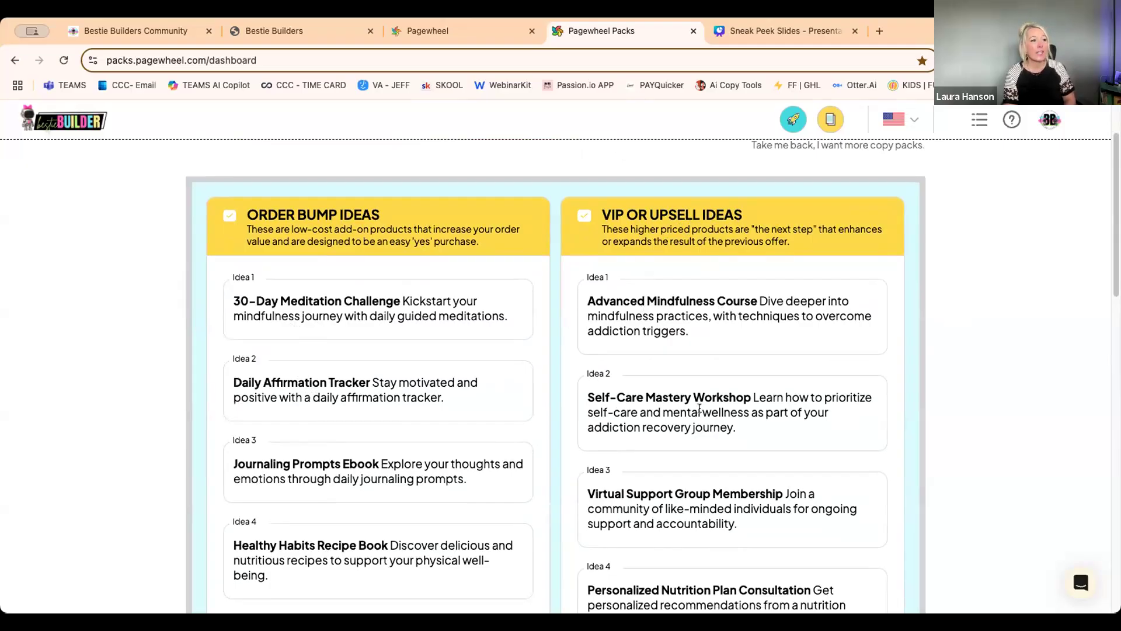
scroll(794, 415, down, 1)
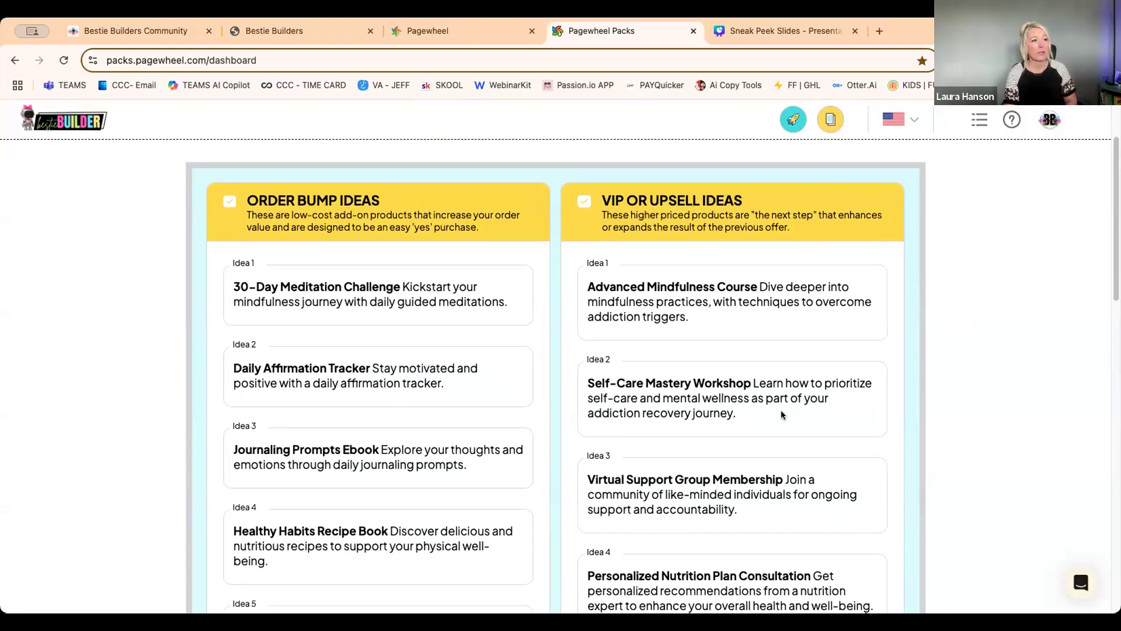
scroll(777, 411, down, 3)
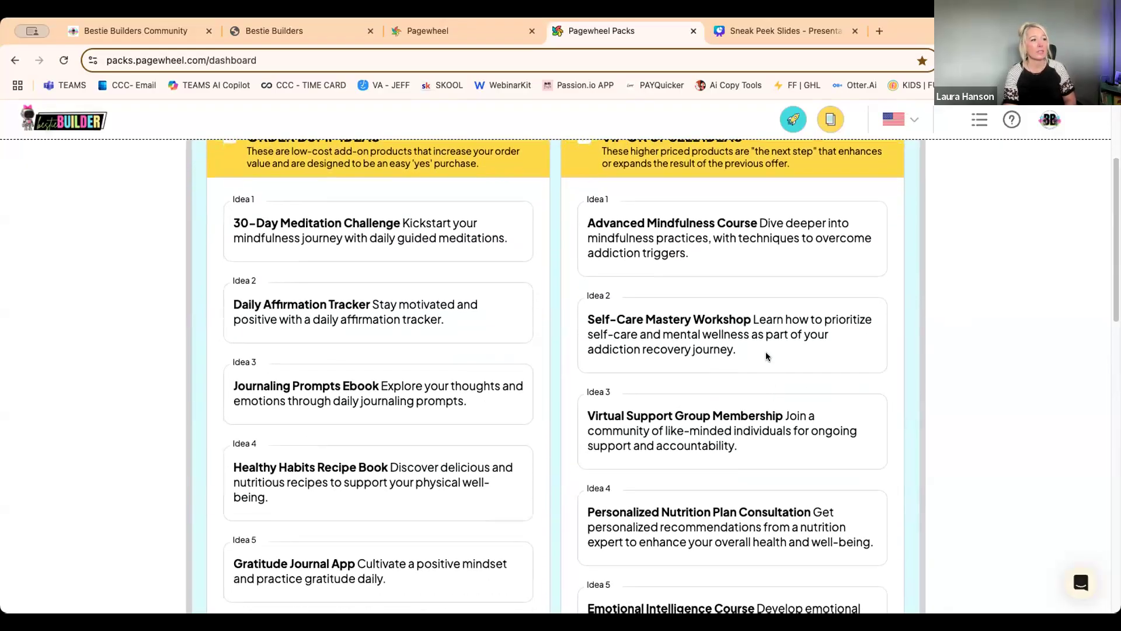
scroll(766, 351, down, 1)
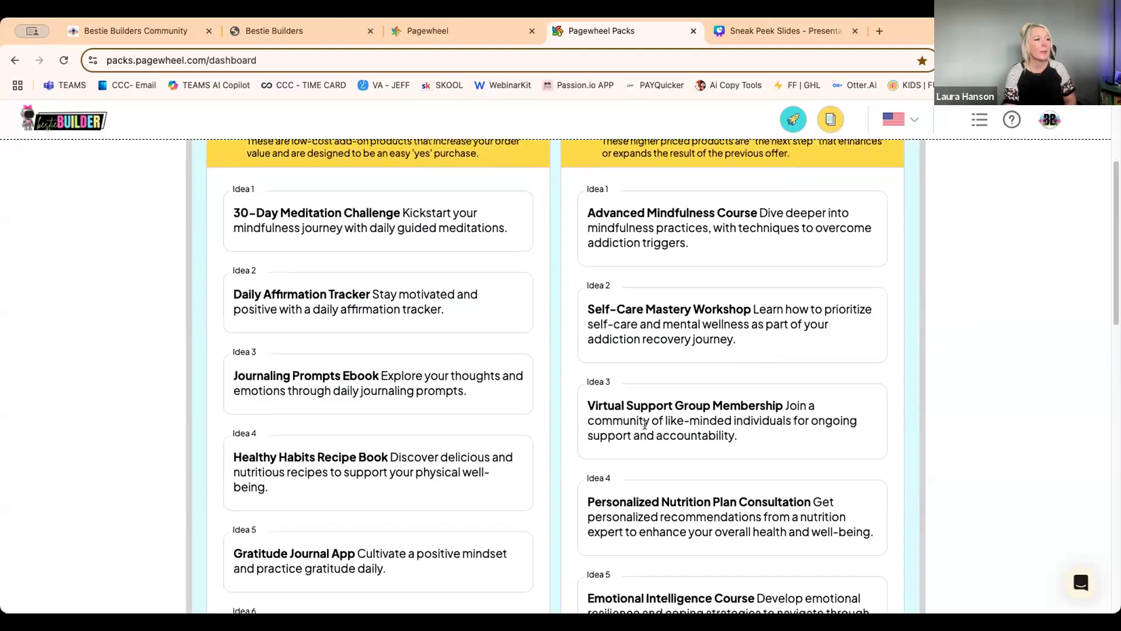
scroll(741, 432, down, 1)
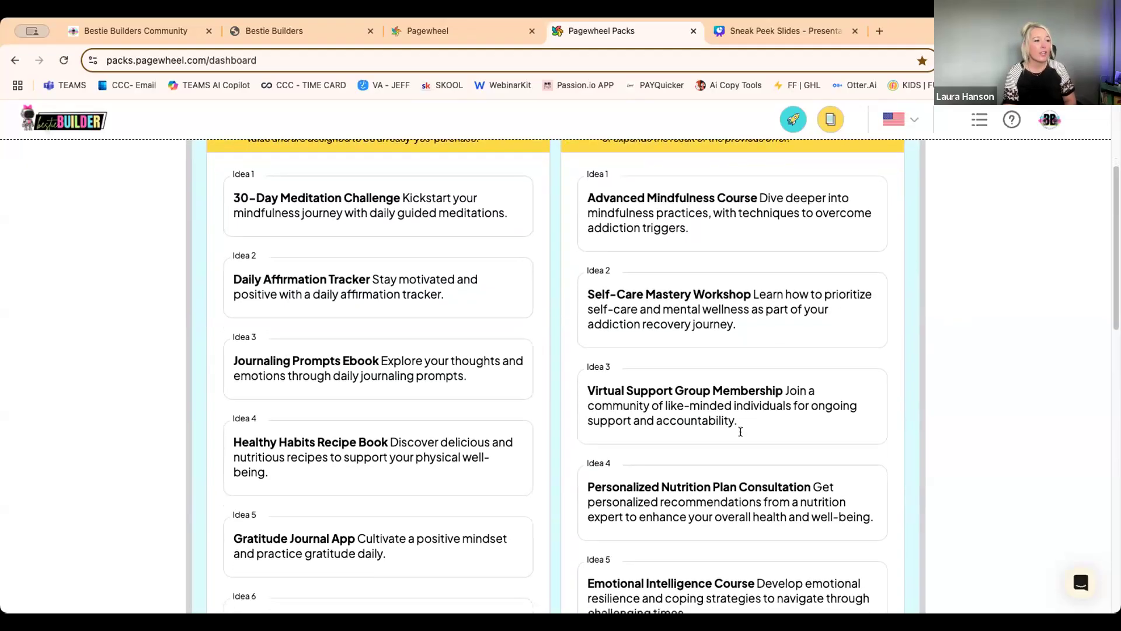
scroll(741, 432, down, 2)
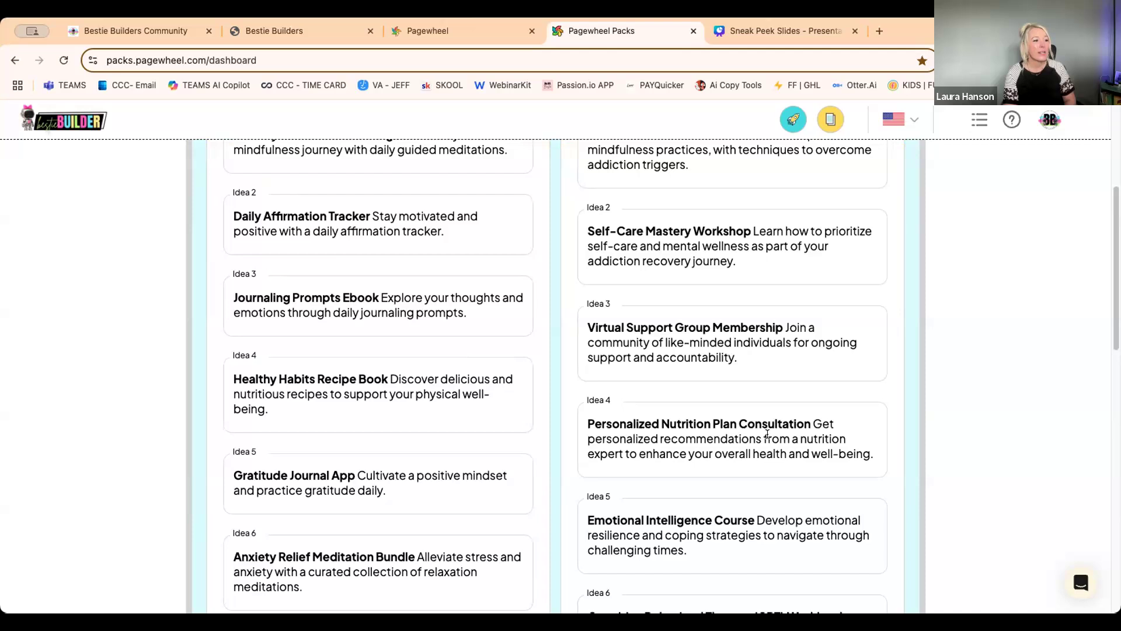
scroll(767, 433, down, 2)
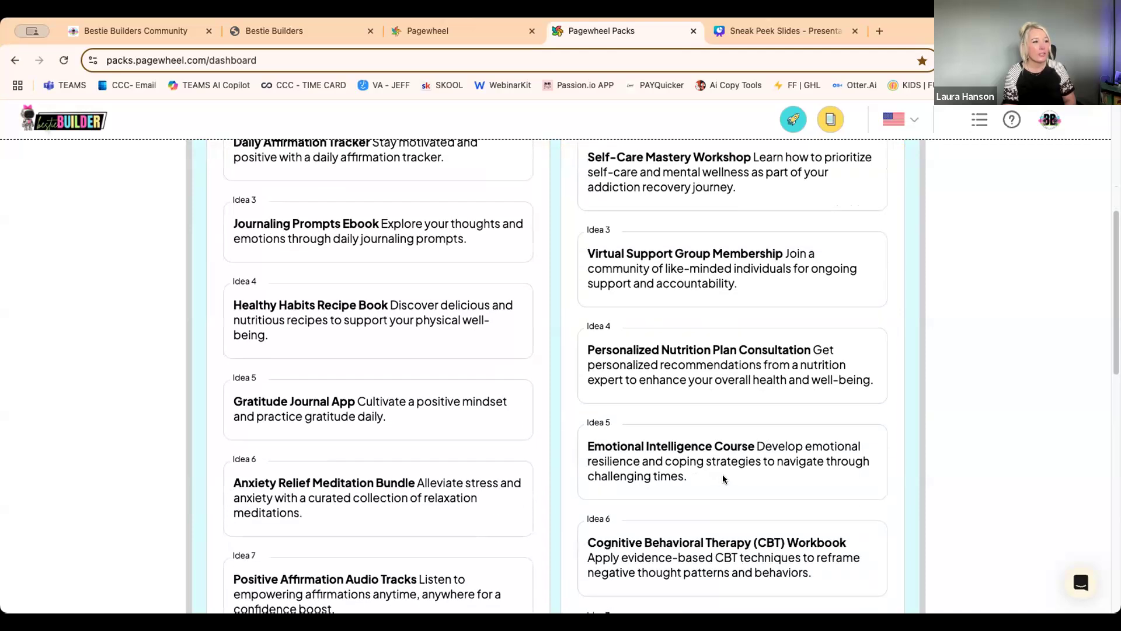
scroll(727, 475, down, 2)
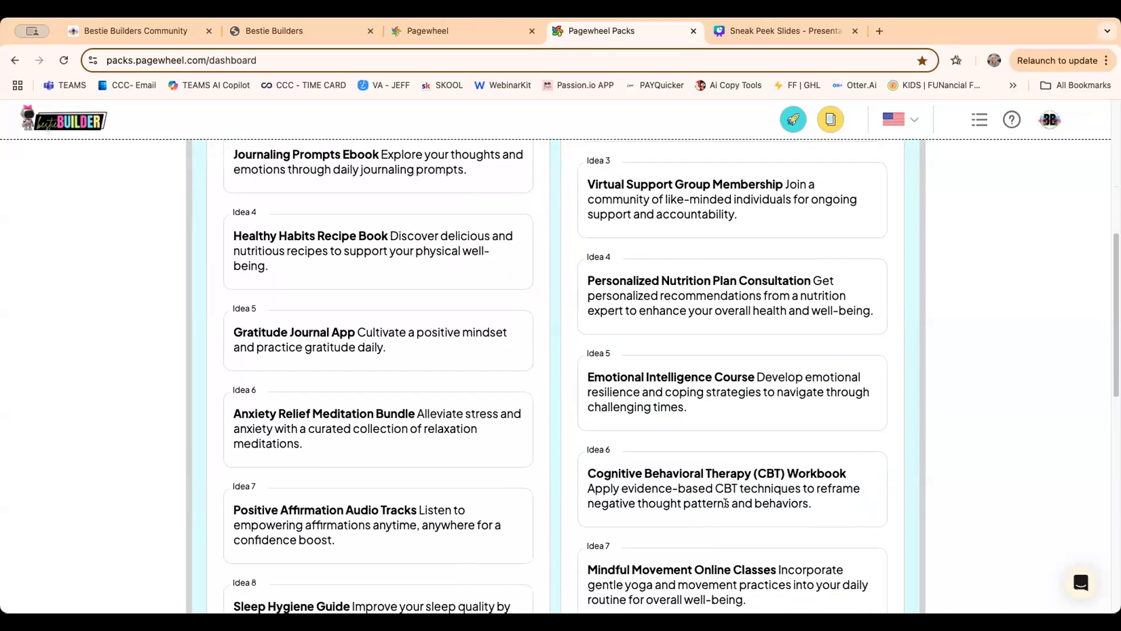
scroll(725, 503, down, 3)
scroll(726, 507, down, 14)
scroll(726, 513, up, 20)
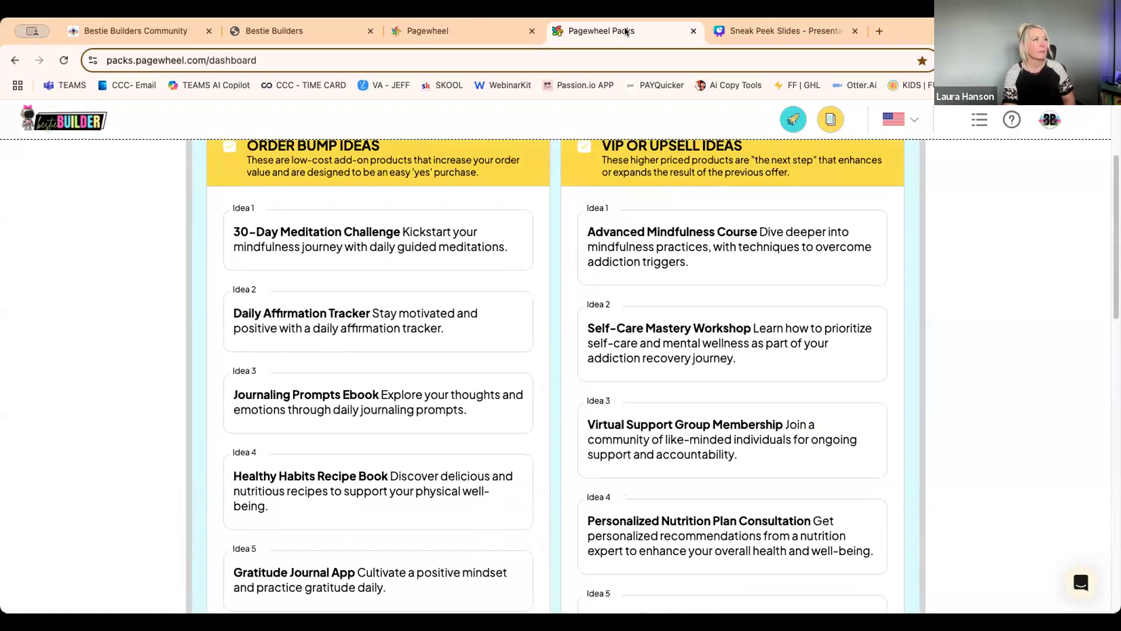
scroll(628, 394, up, 3)
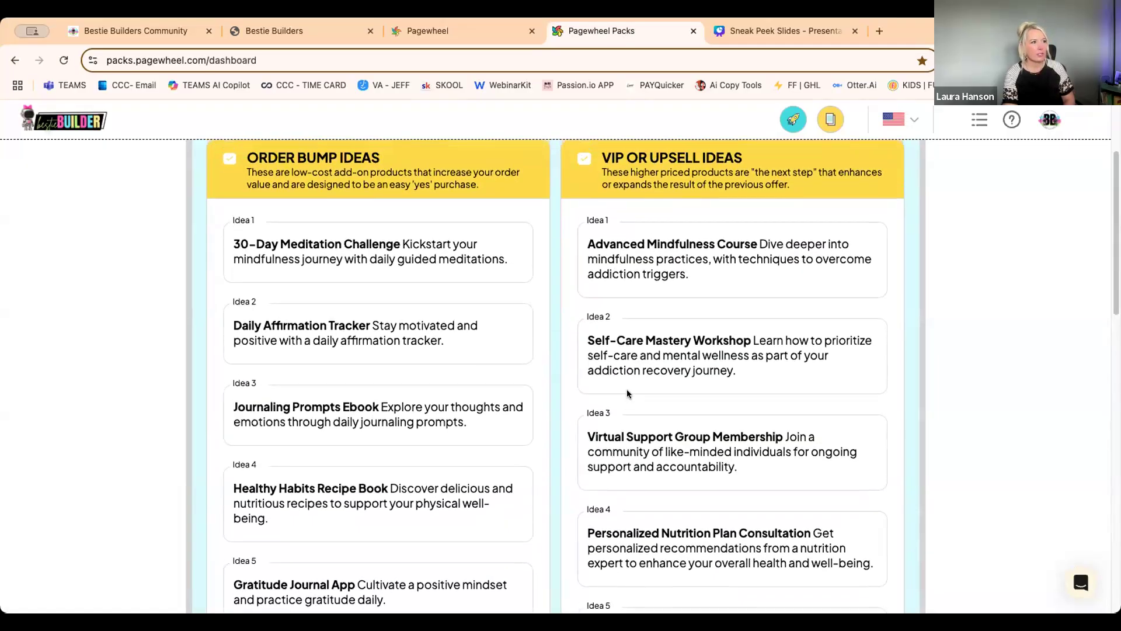